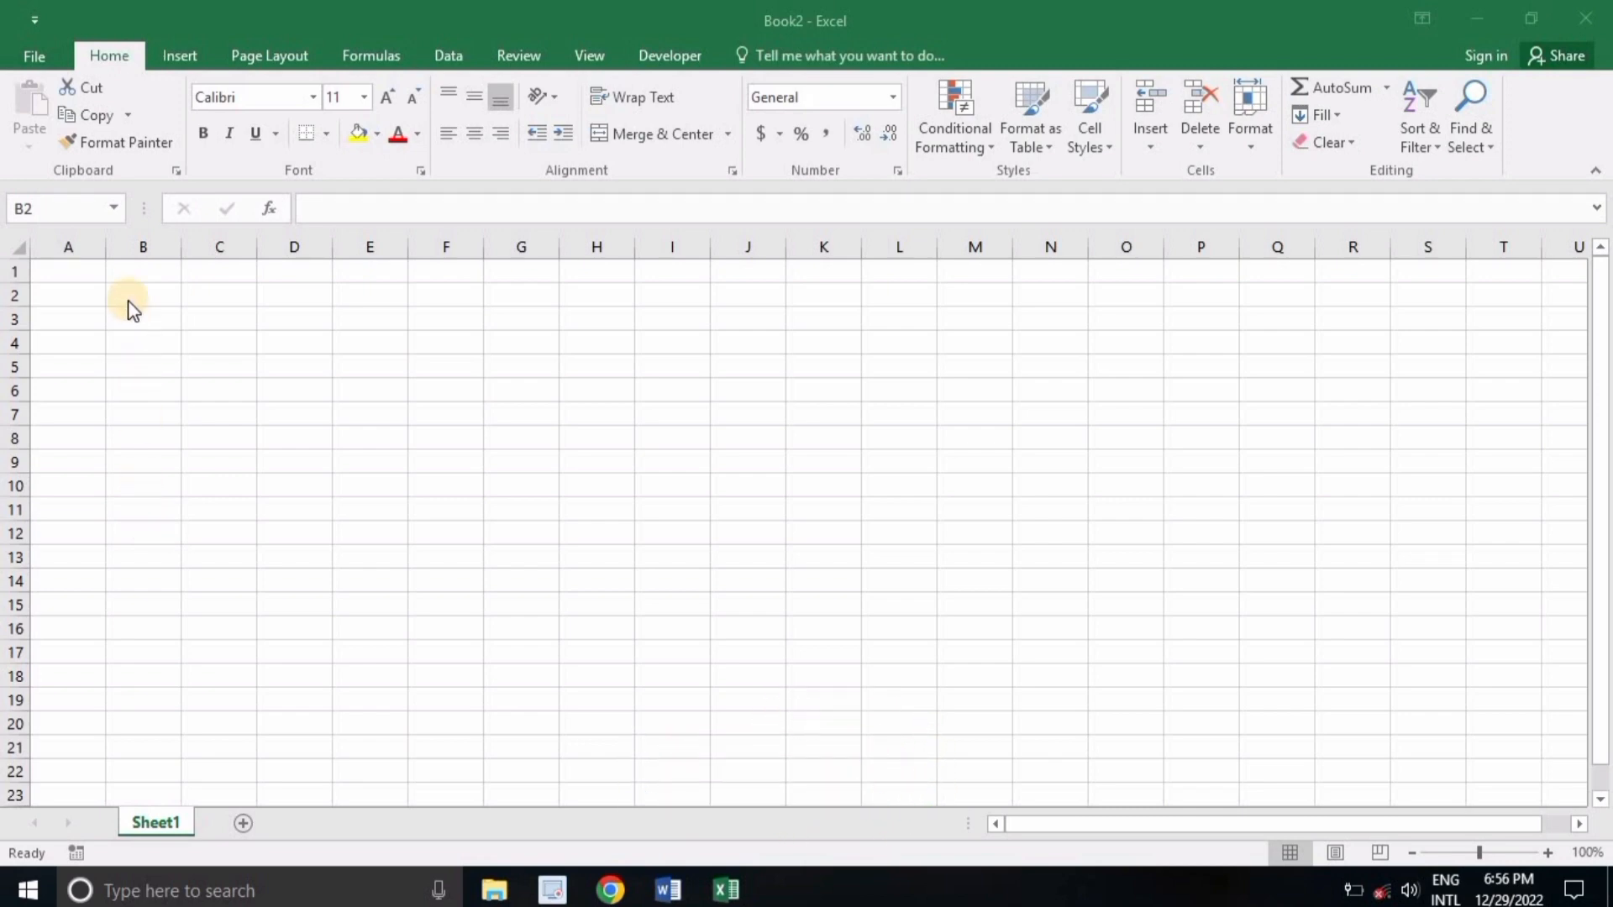
# - Merge and center cells B2:F2 to form the table's title cell
pyautogui.hotkey('shift', 'Right')
pyautogui.hotkey('shift', 'Right')
pyautogui.hotkey('shift', 'Right')
pyautogui.hotkey('shift', 'Right')
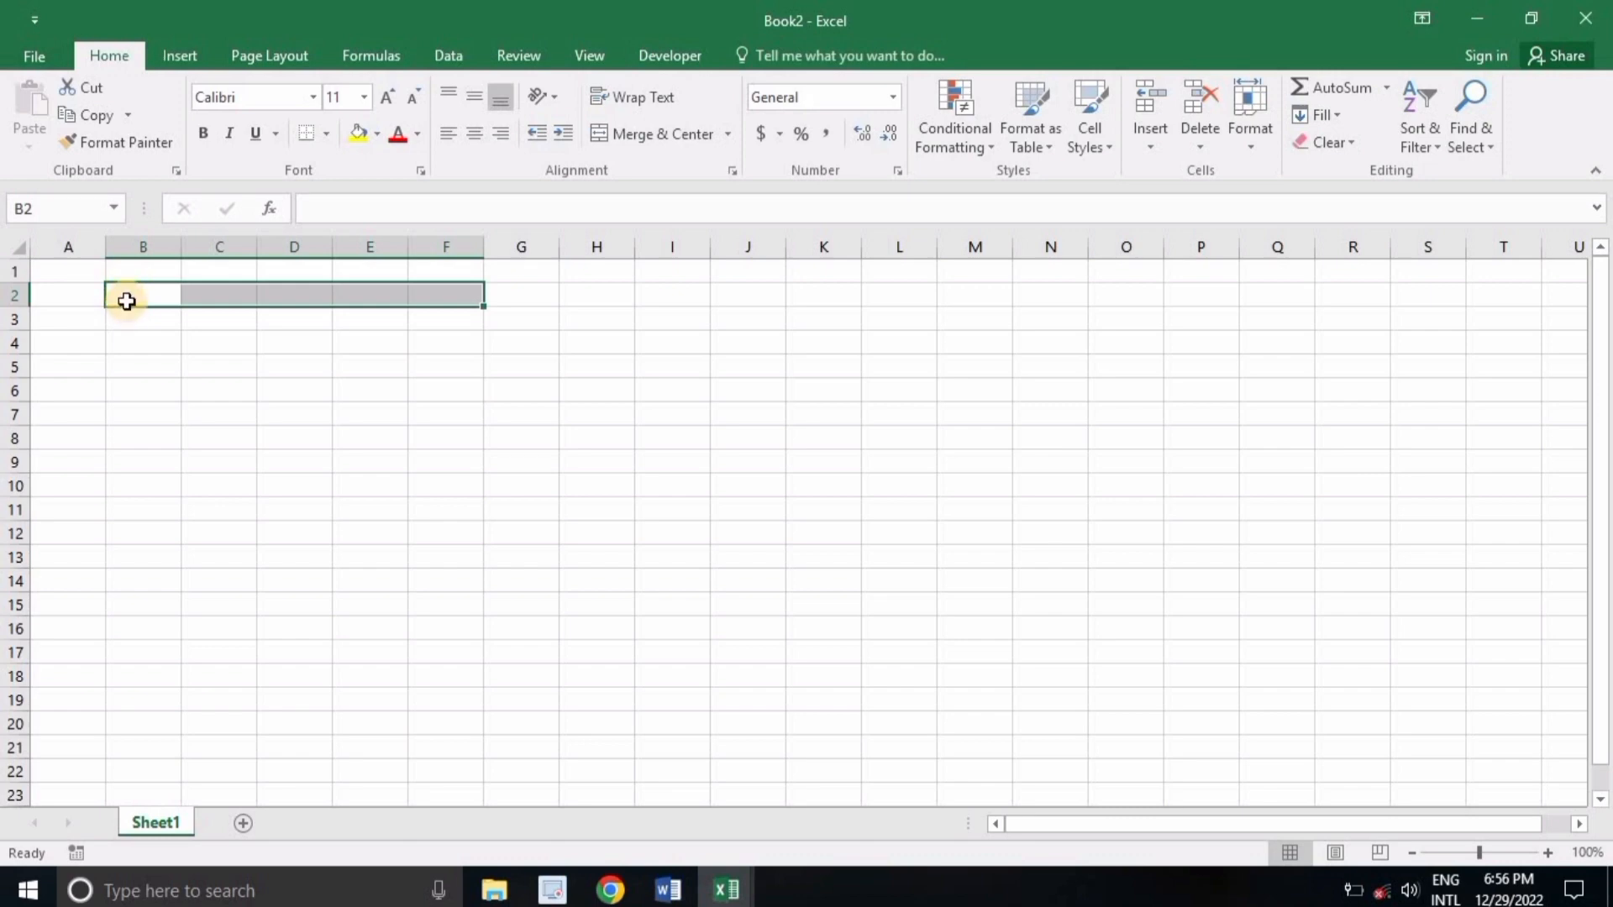
pyautogui.click(613, 132)
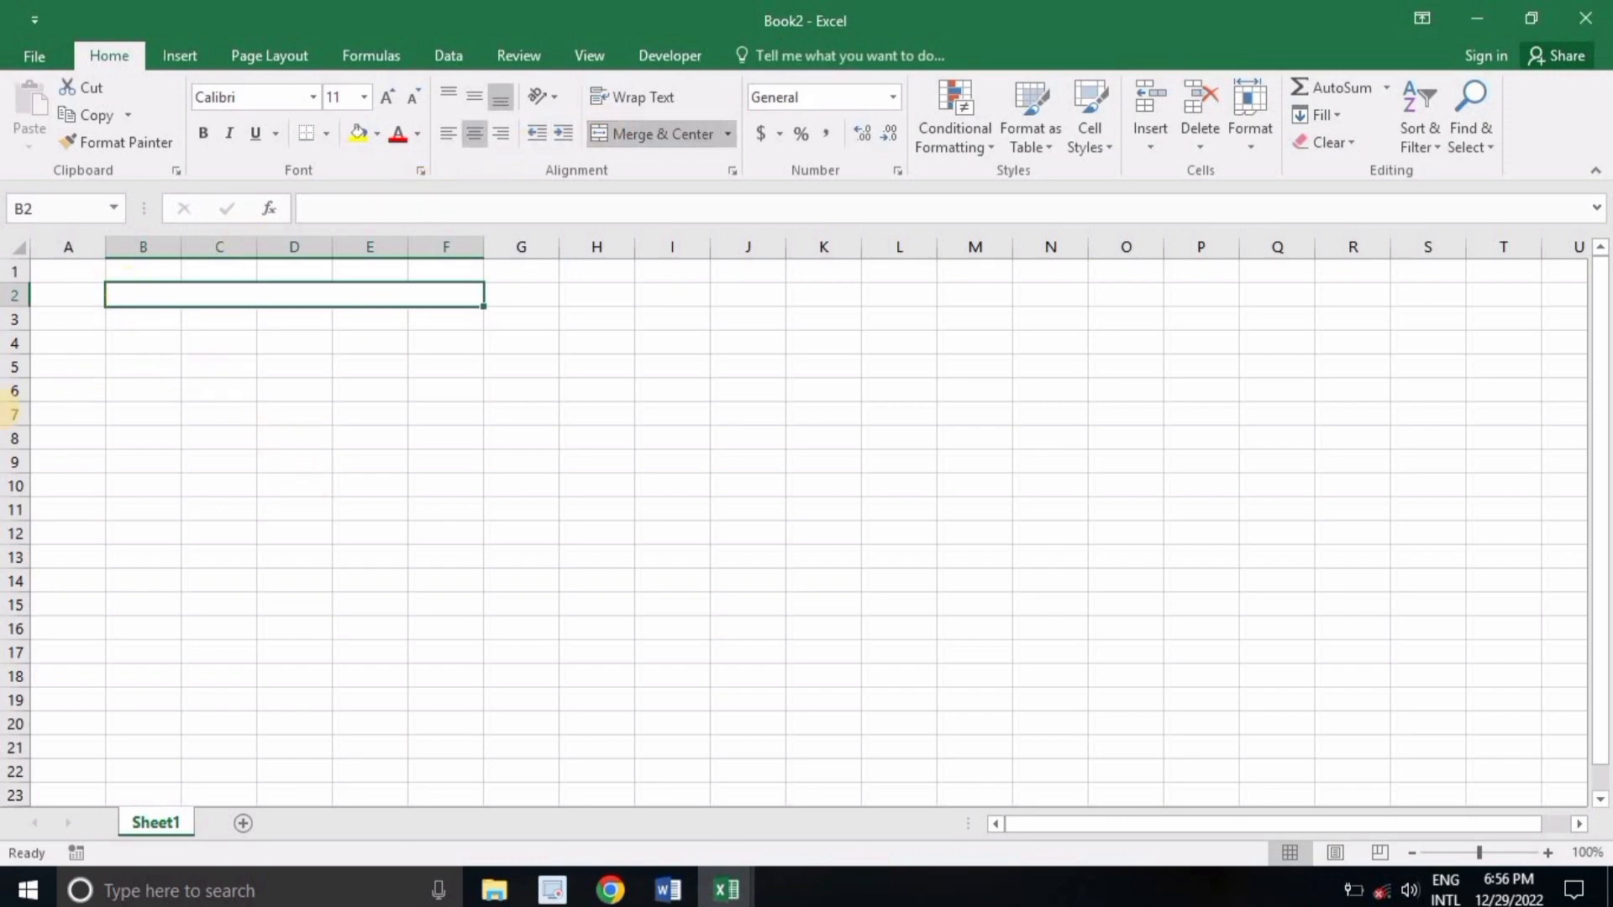
# - Merge and center cells B3:B4, and likewise C3:C4, as separate two-row heading cells
pyautogui.click(154, 320)
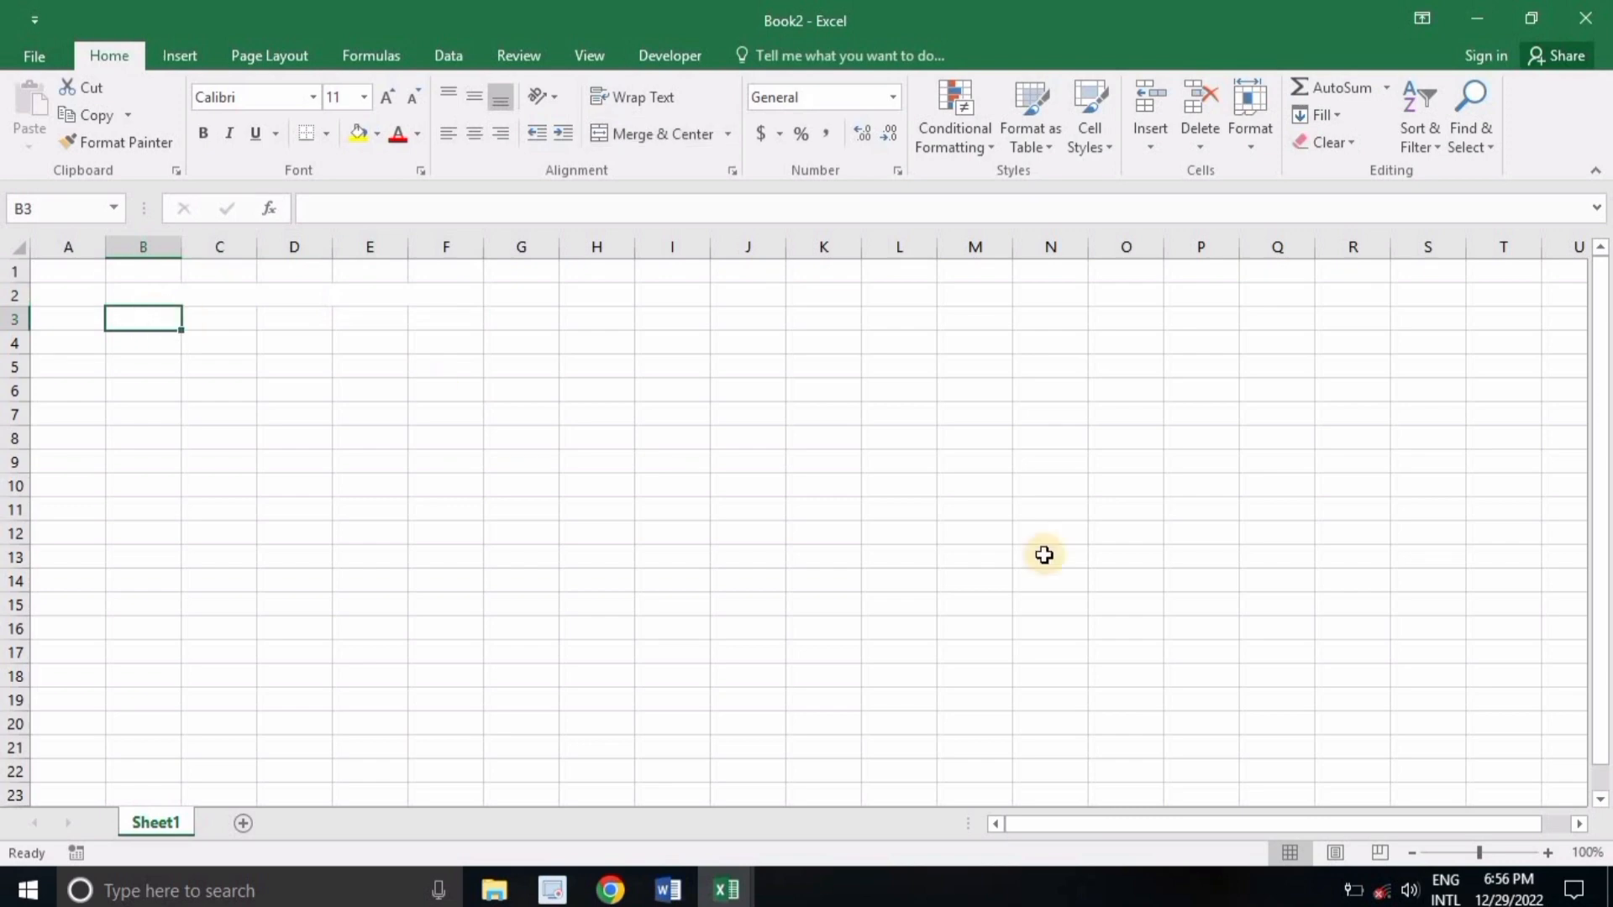
pyautogui.click(1551, 855)
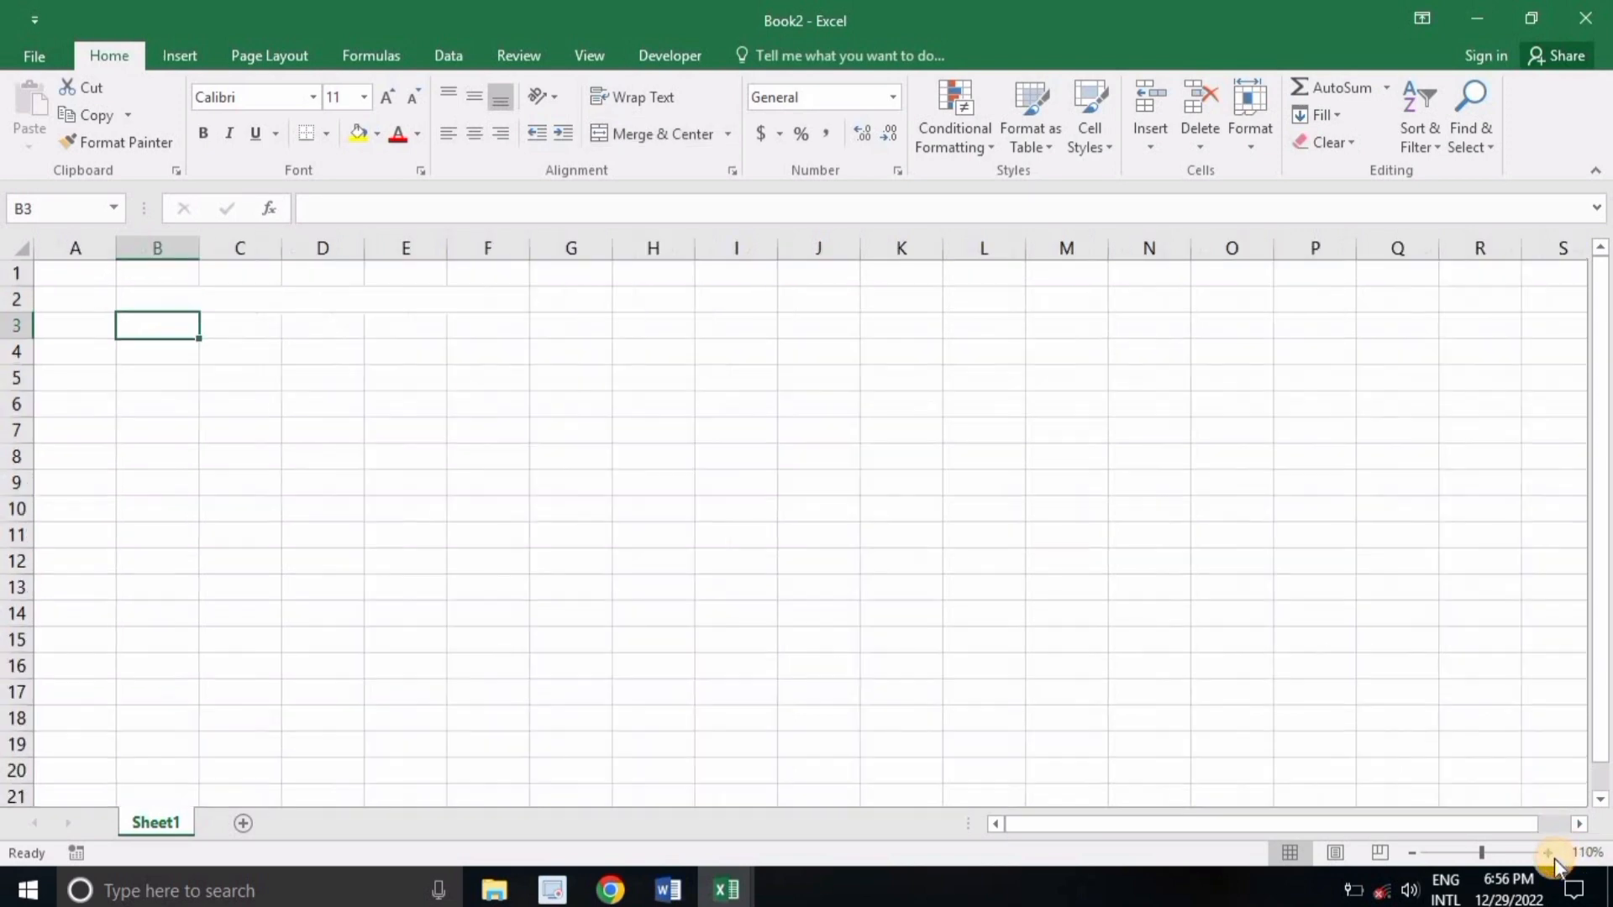
pyautogui.click(1551, 855)
pyautogui.moveTo(189, 342); pyautogui.dragTo(189, 374)
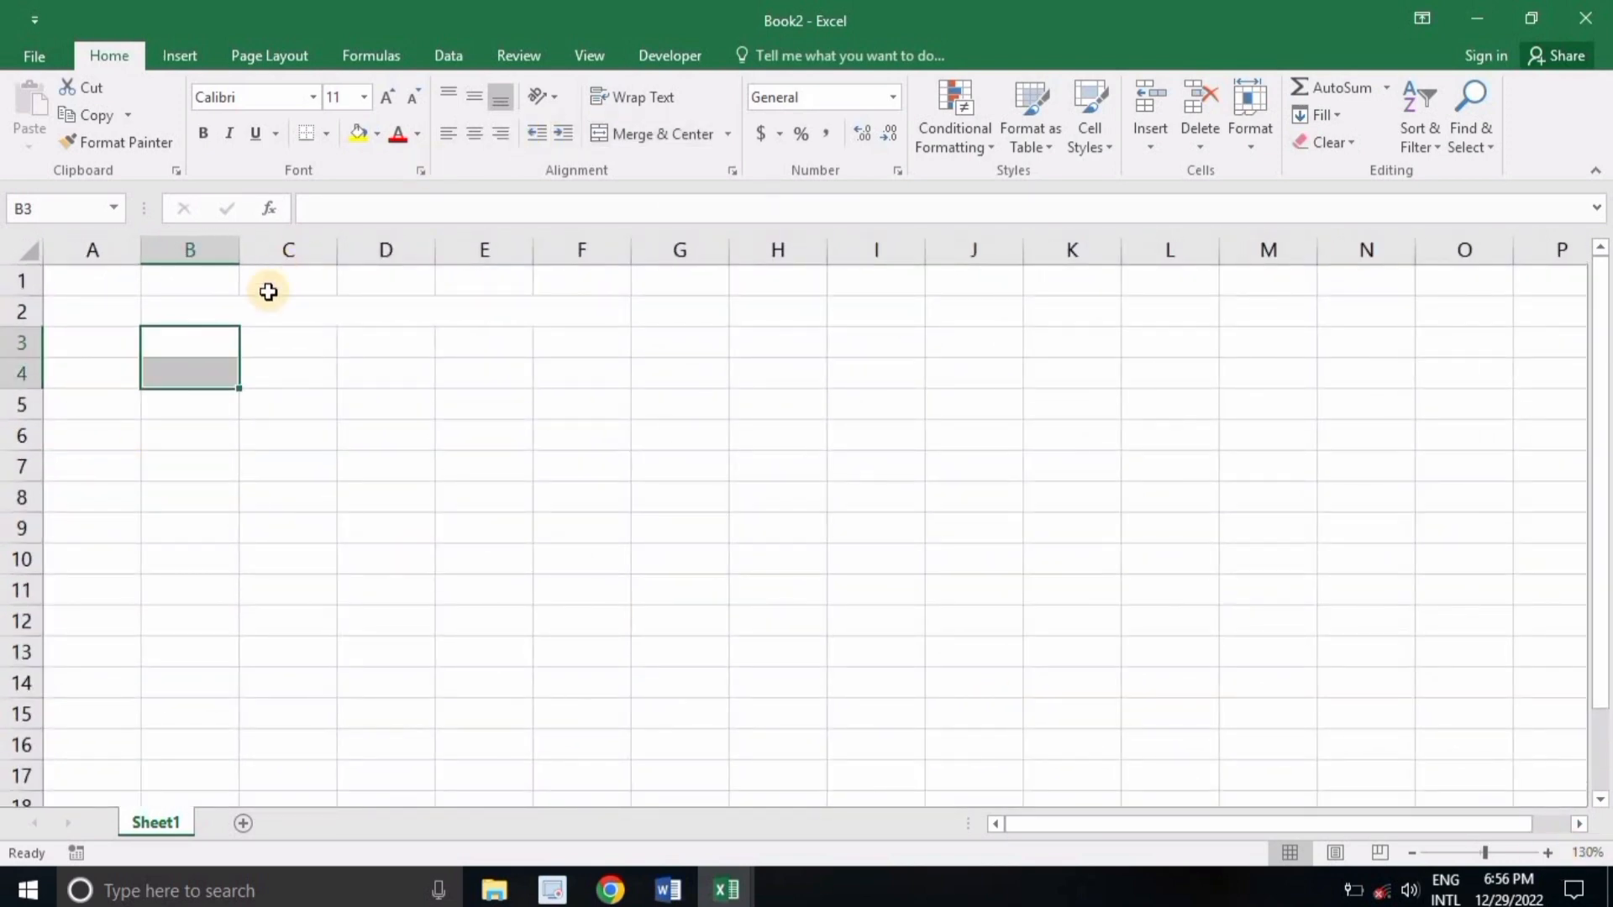
pyautogui.click(666, 134)
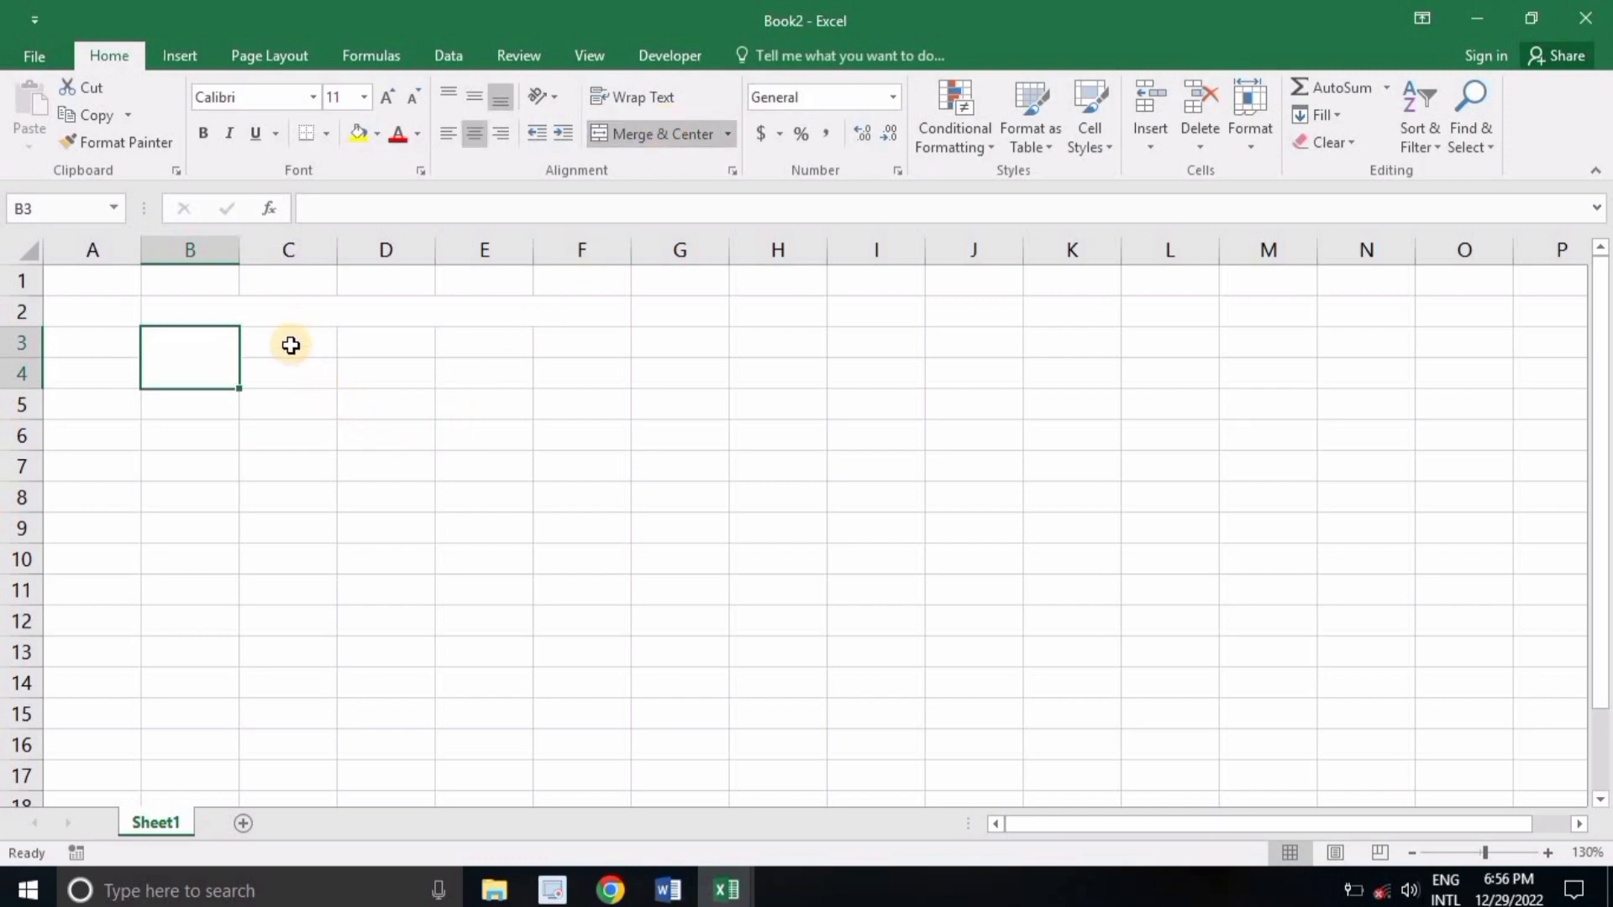
pyautogui.moveTo(291, 346); pyautogui.dragTo(295, 380)
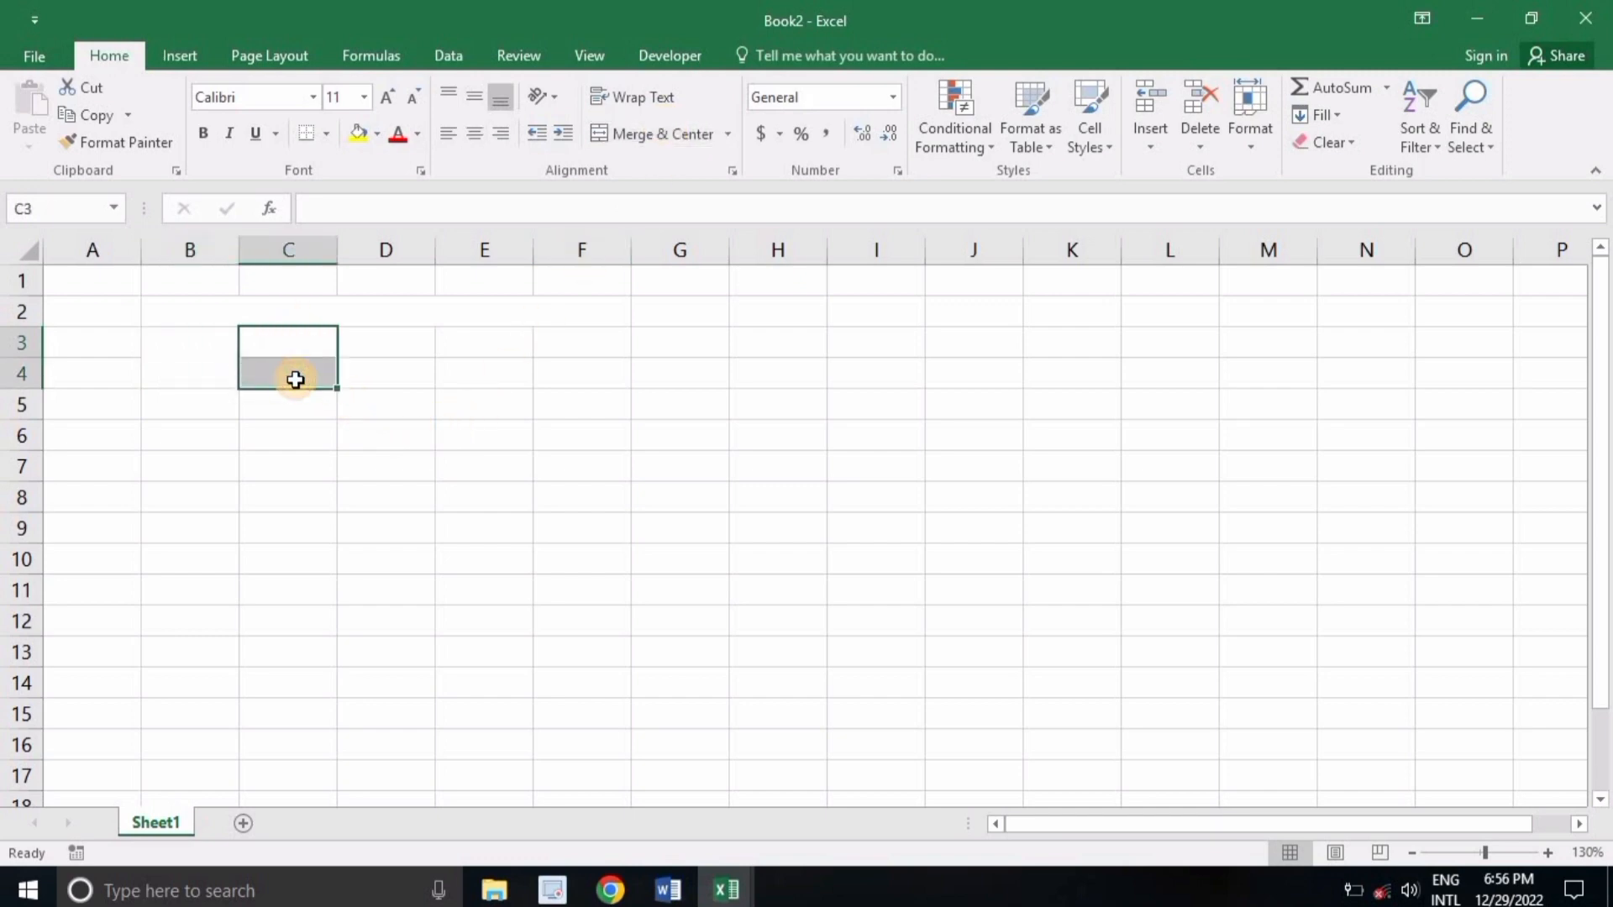
pyautogui.click(694, 135)
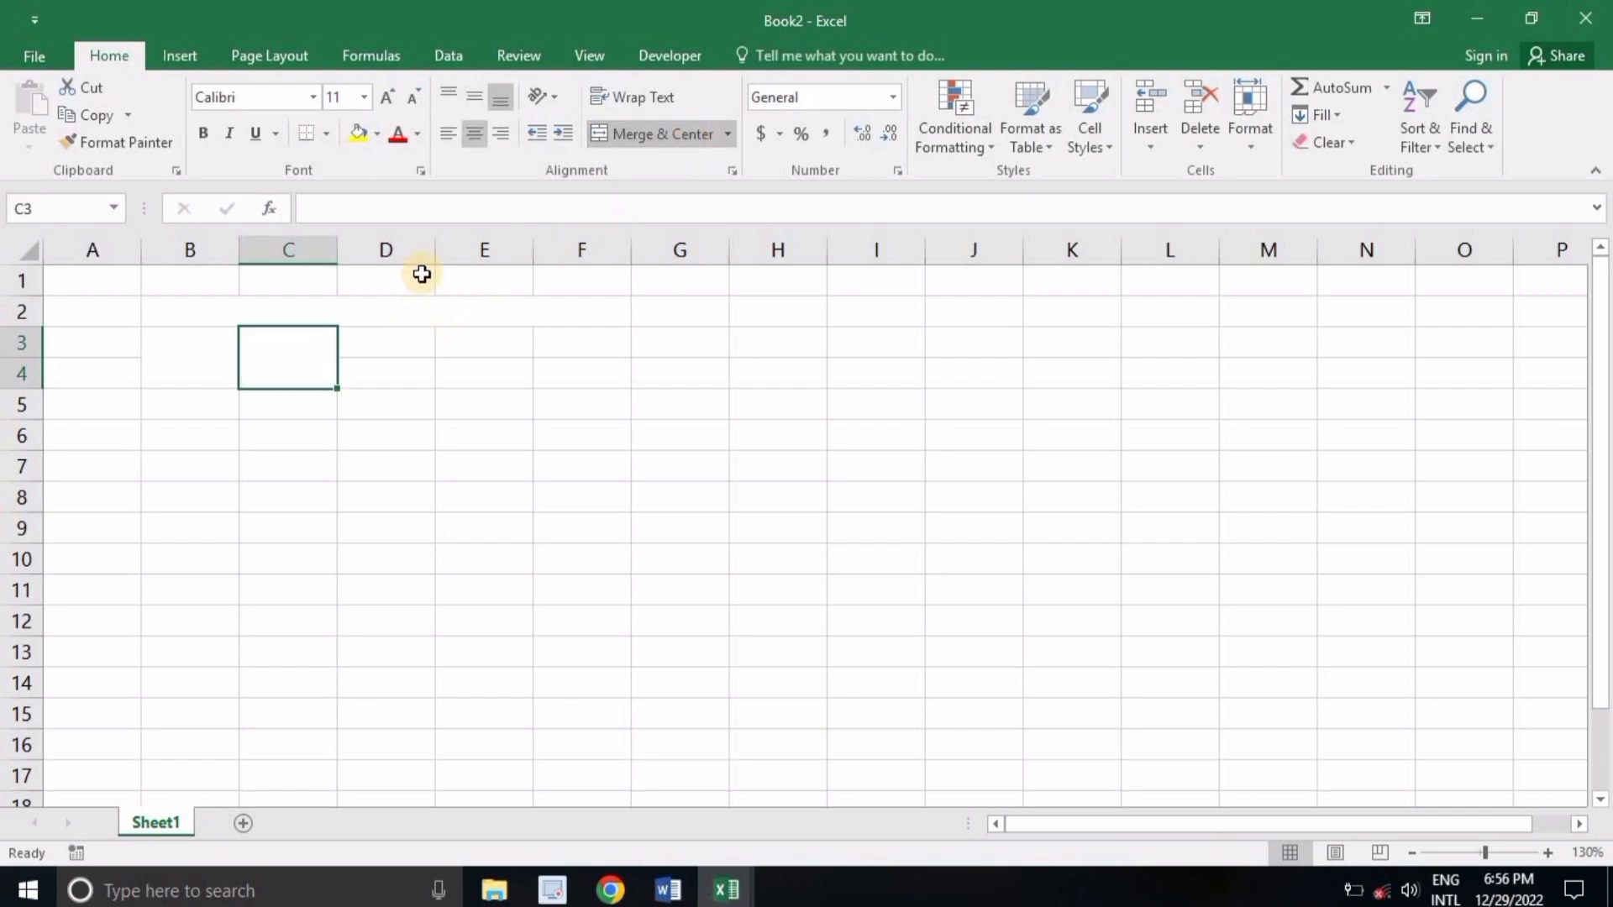
# - Merge and center cells D3:G3, and extend the merged title cell in row 2 to cover B2:G2
pyautogui.moveTo(393, 331); pyautogui.dragTo(632, 342)
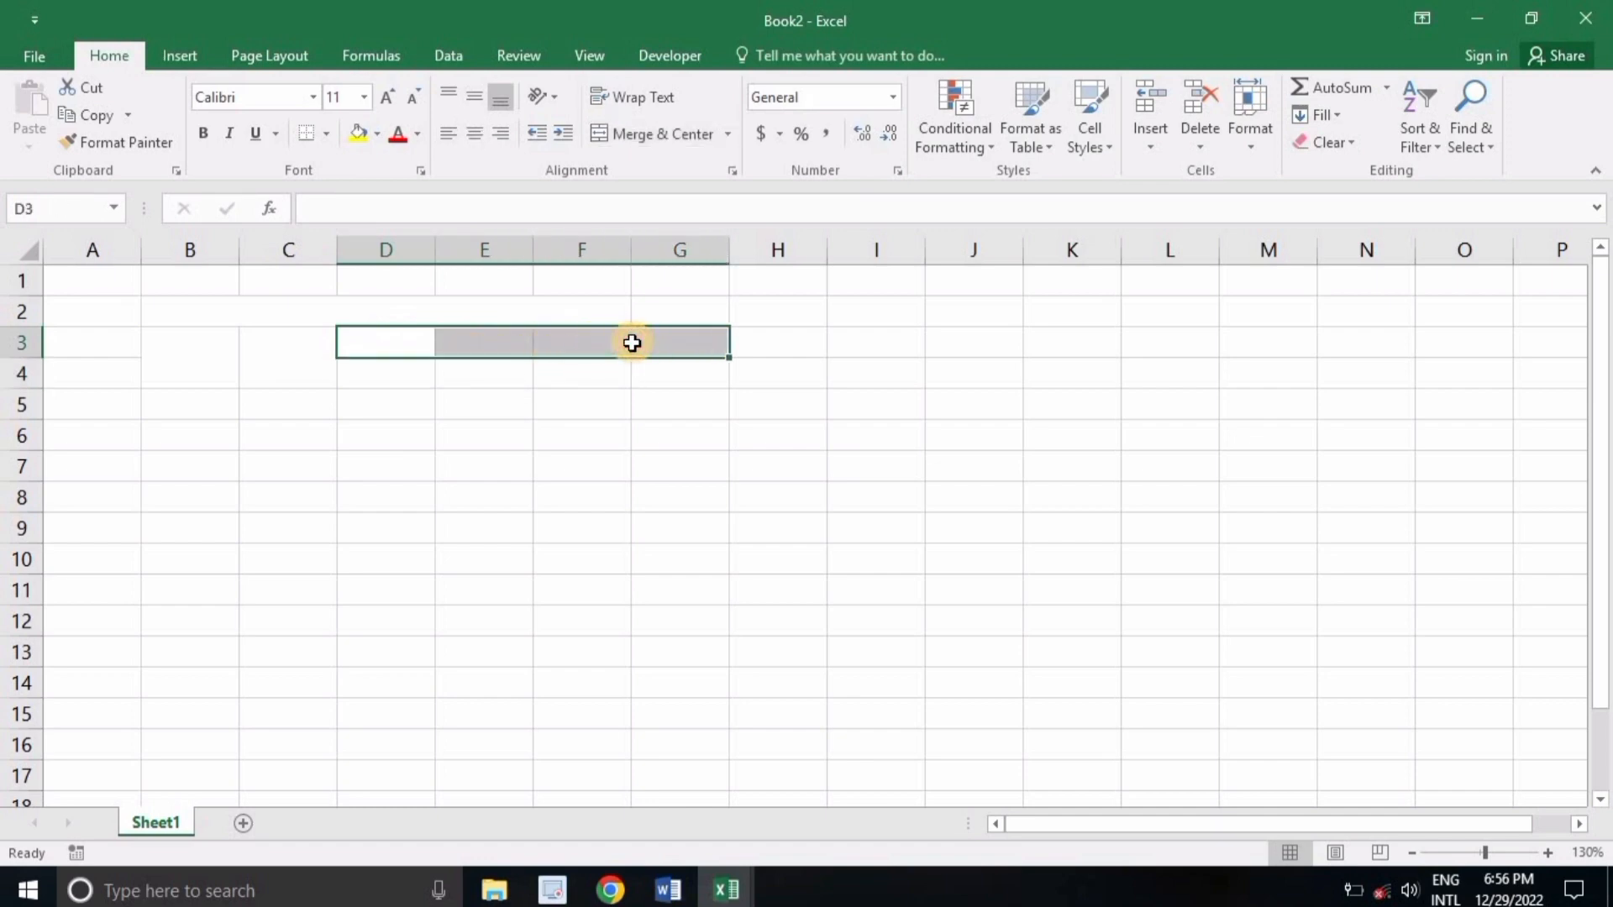
pyautogui.click(637, 138)
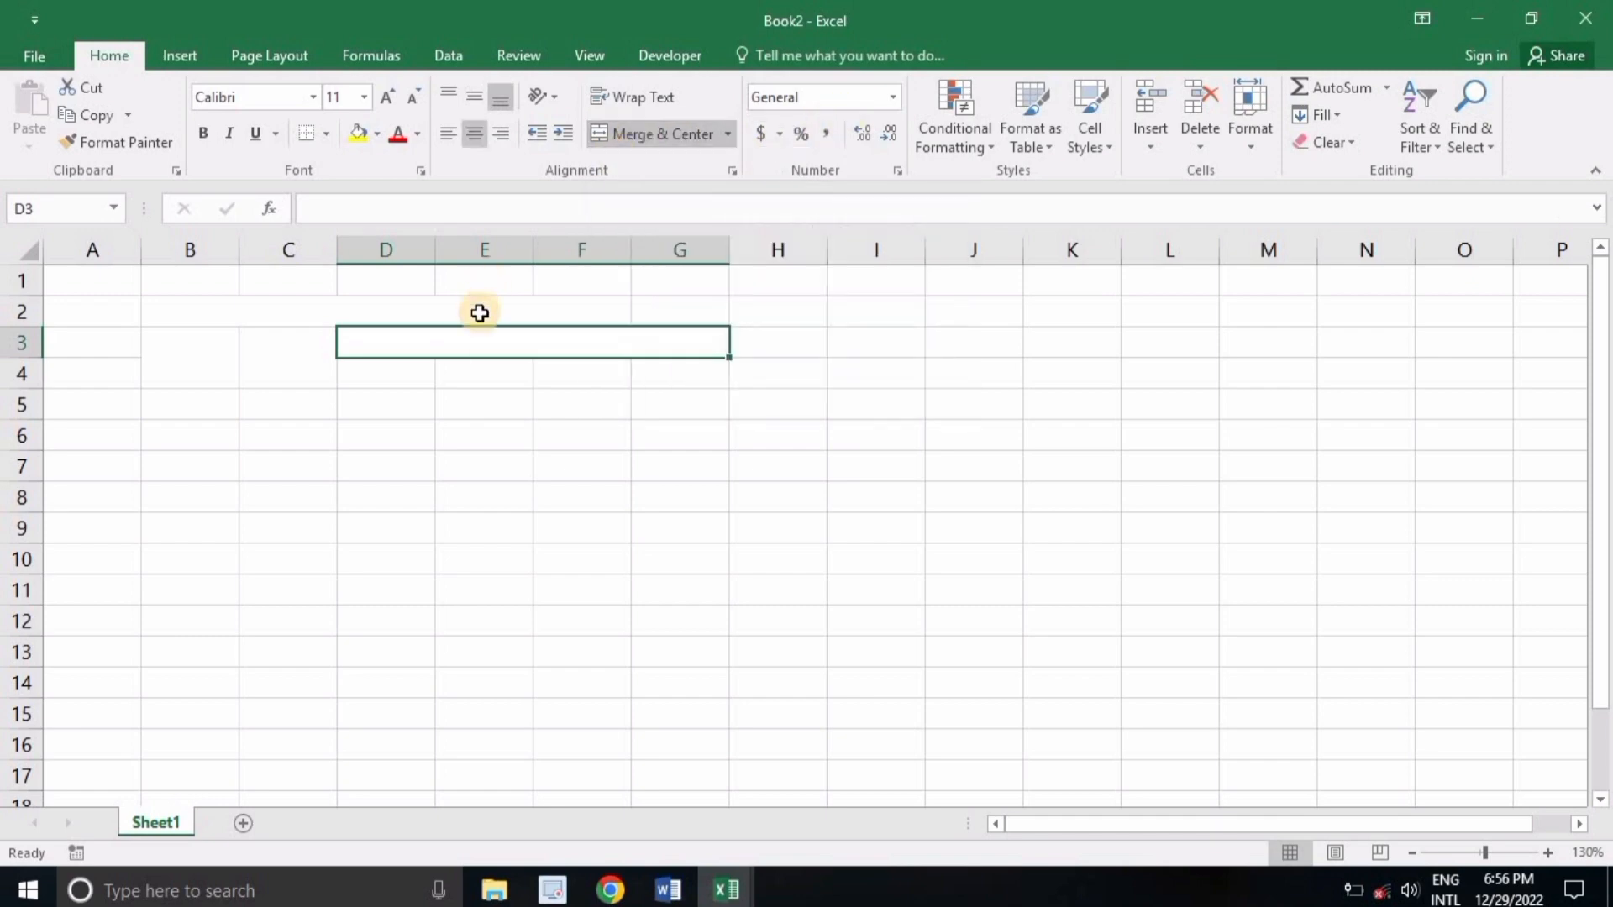
pyautogui.moveTo(480, 313); pyautogui.dragTo(661, 317)
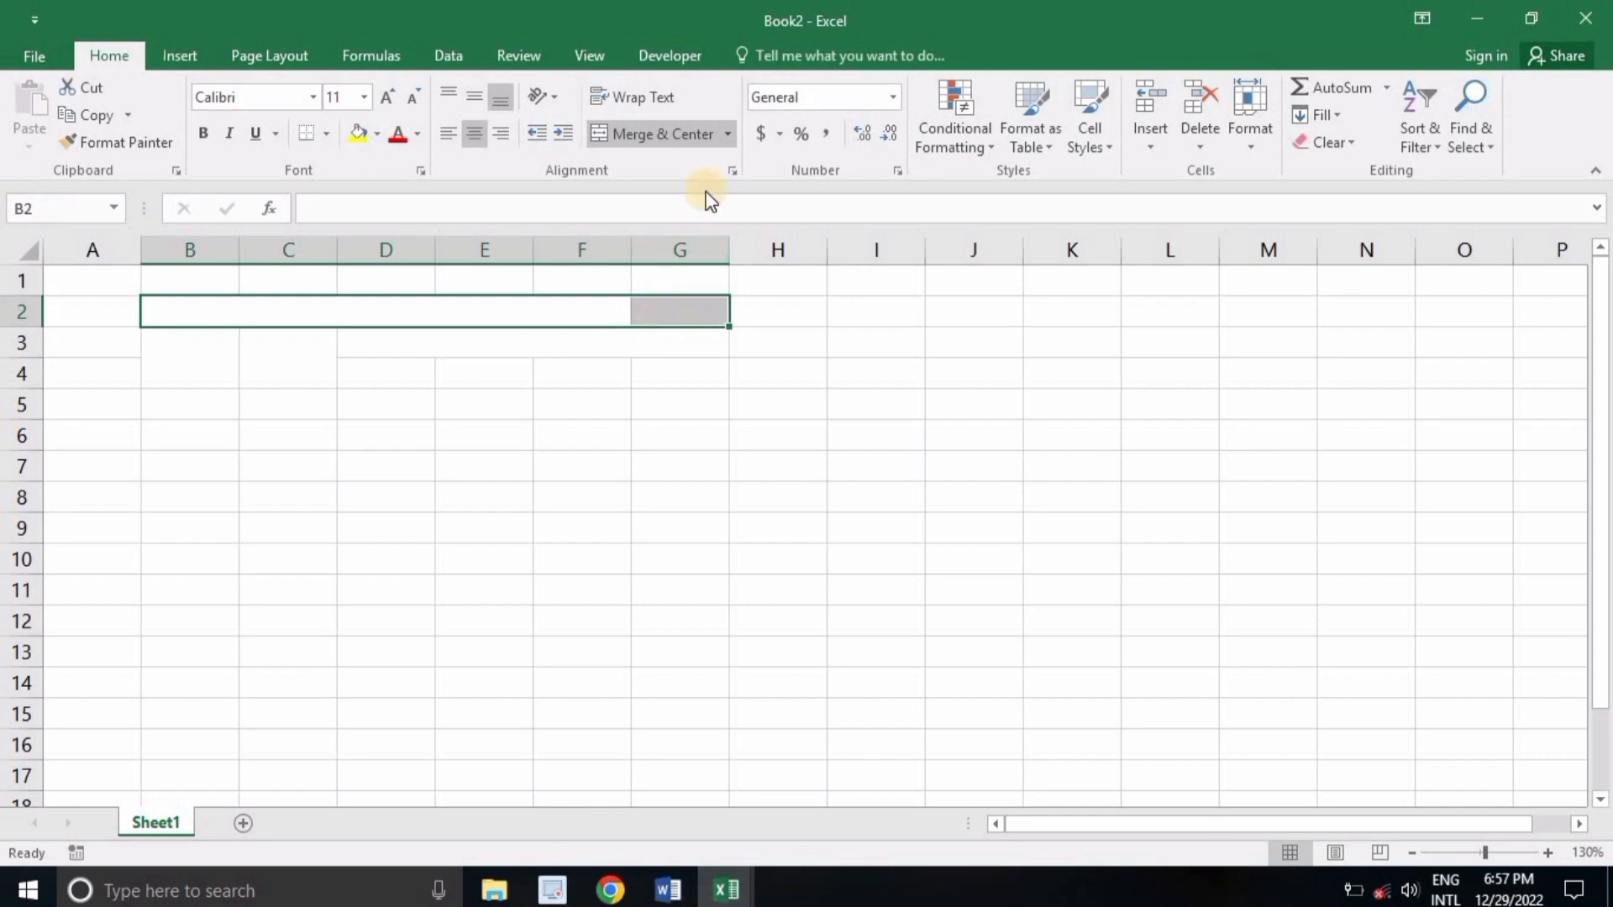
pyautogui.click(694, 135)
pyautogui.click(695, 134)
pyautogui.click(521, 462)
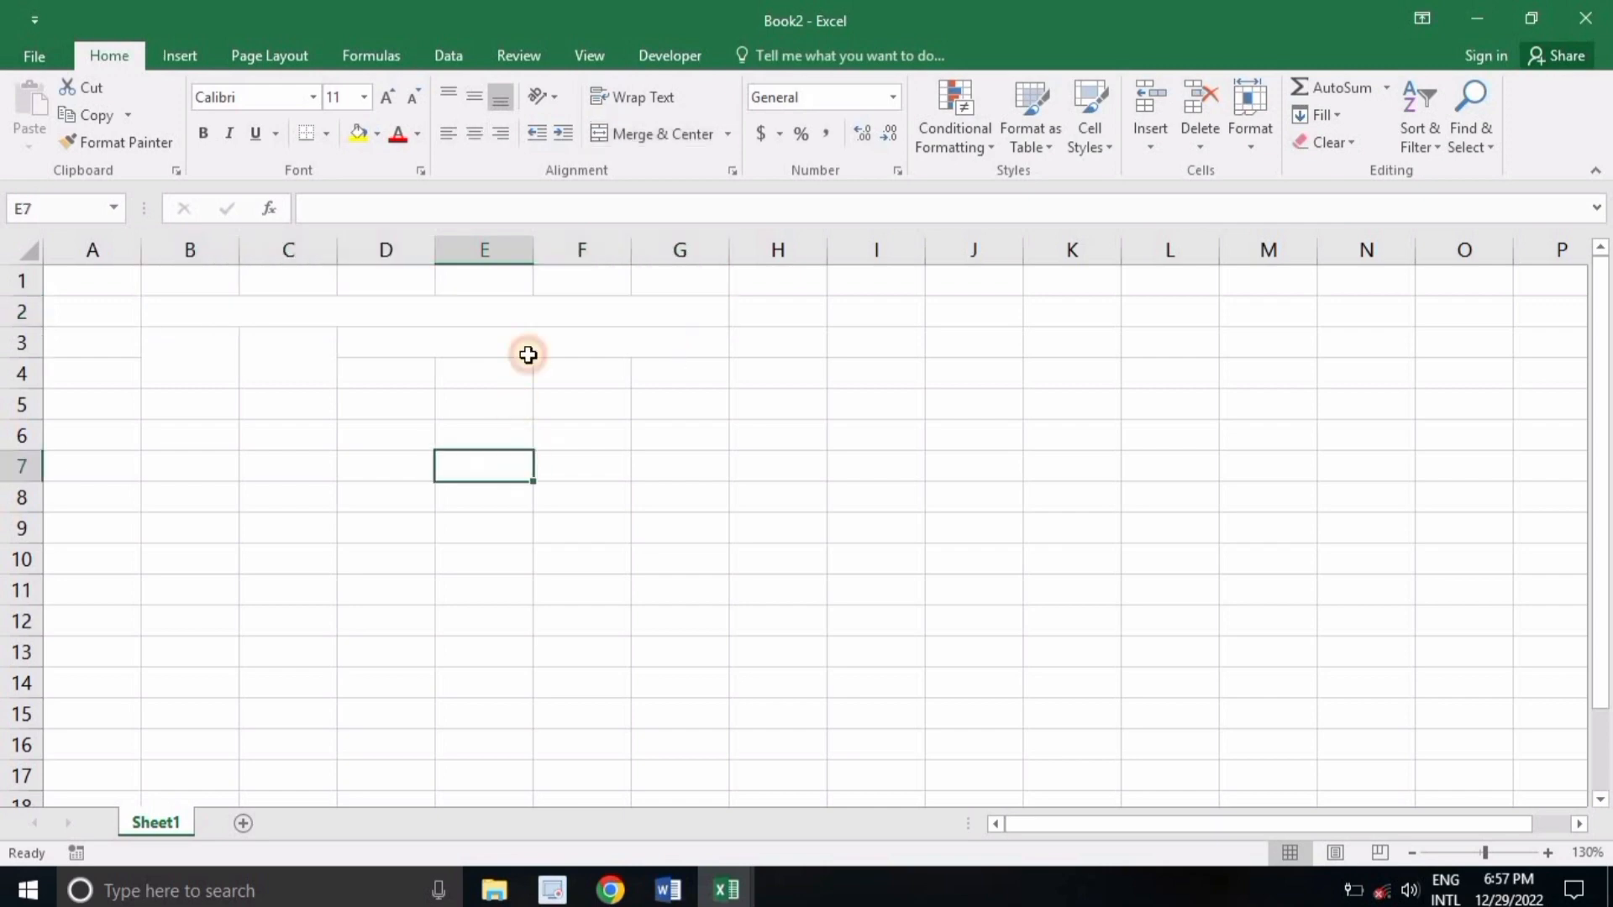
# - Enter the title "Products Sales Department" in the merged cell B2
pyautogui.click(214, 318)
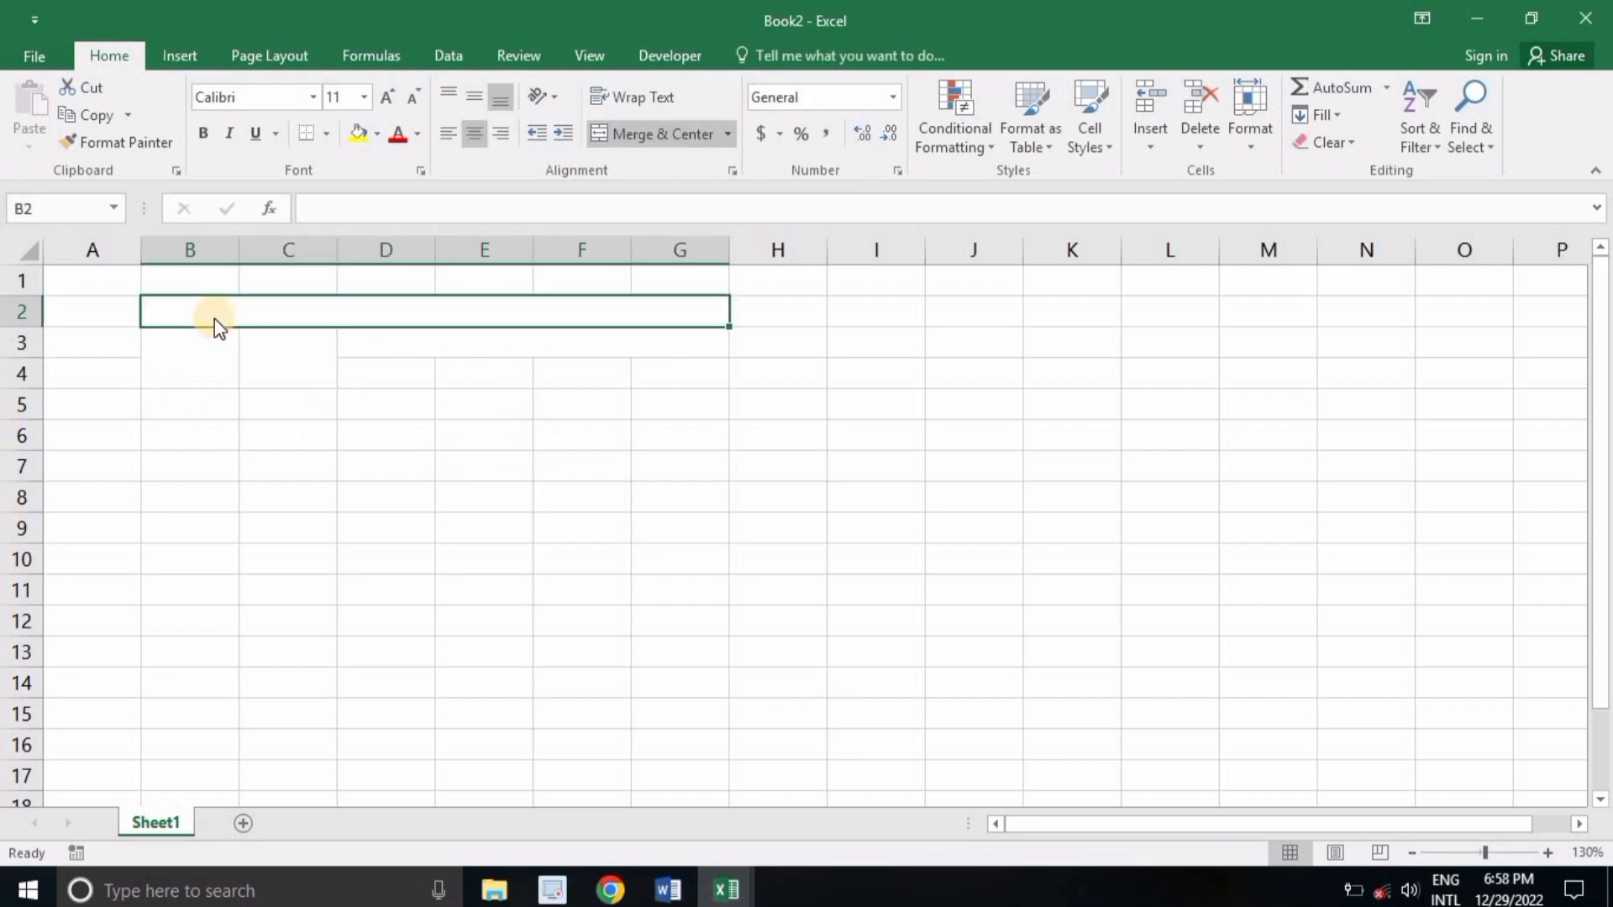
pyautogui.write('Products')
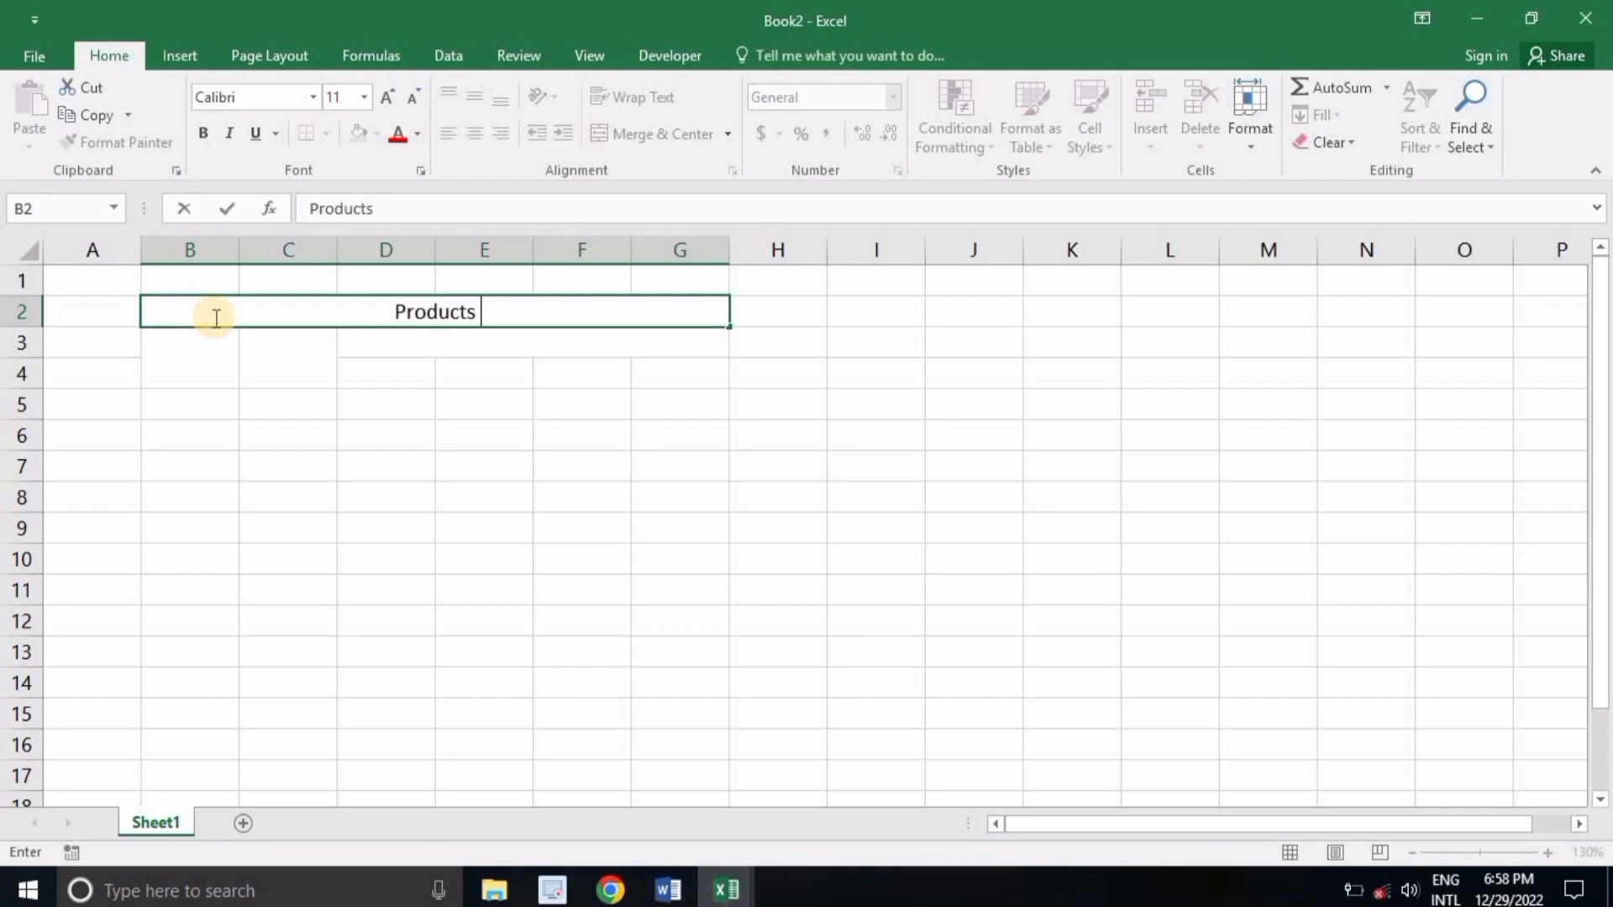
pyautogui.write(' s')
pyautogui.press('BackSpace')
pyautogui.write('Sales ')
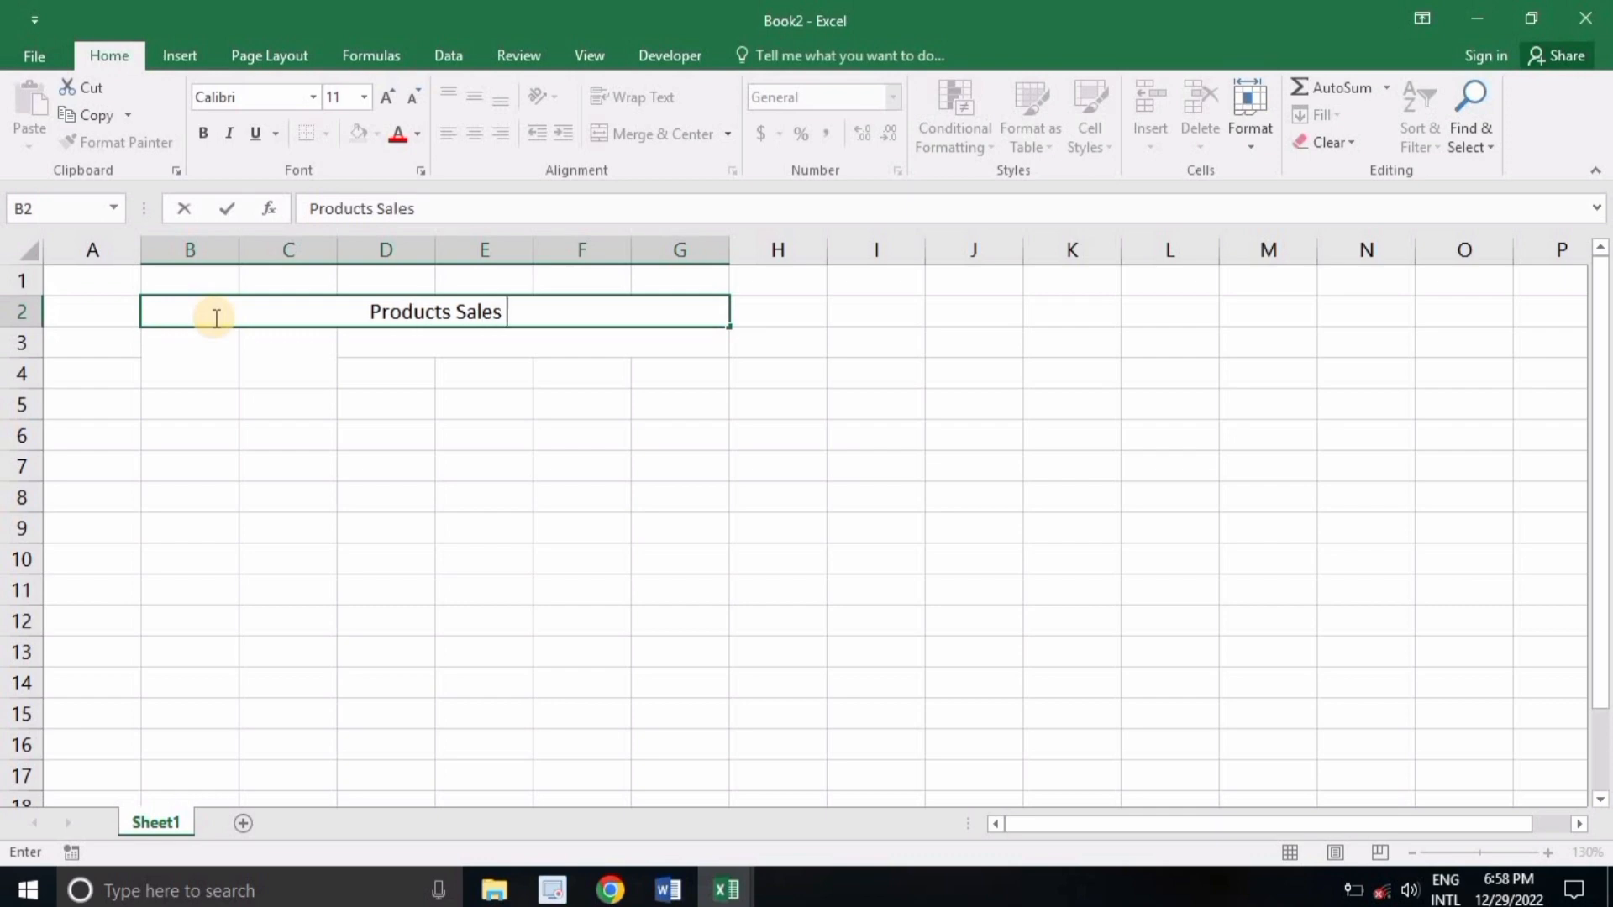
pyautogui.write('Dae')
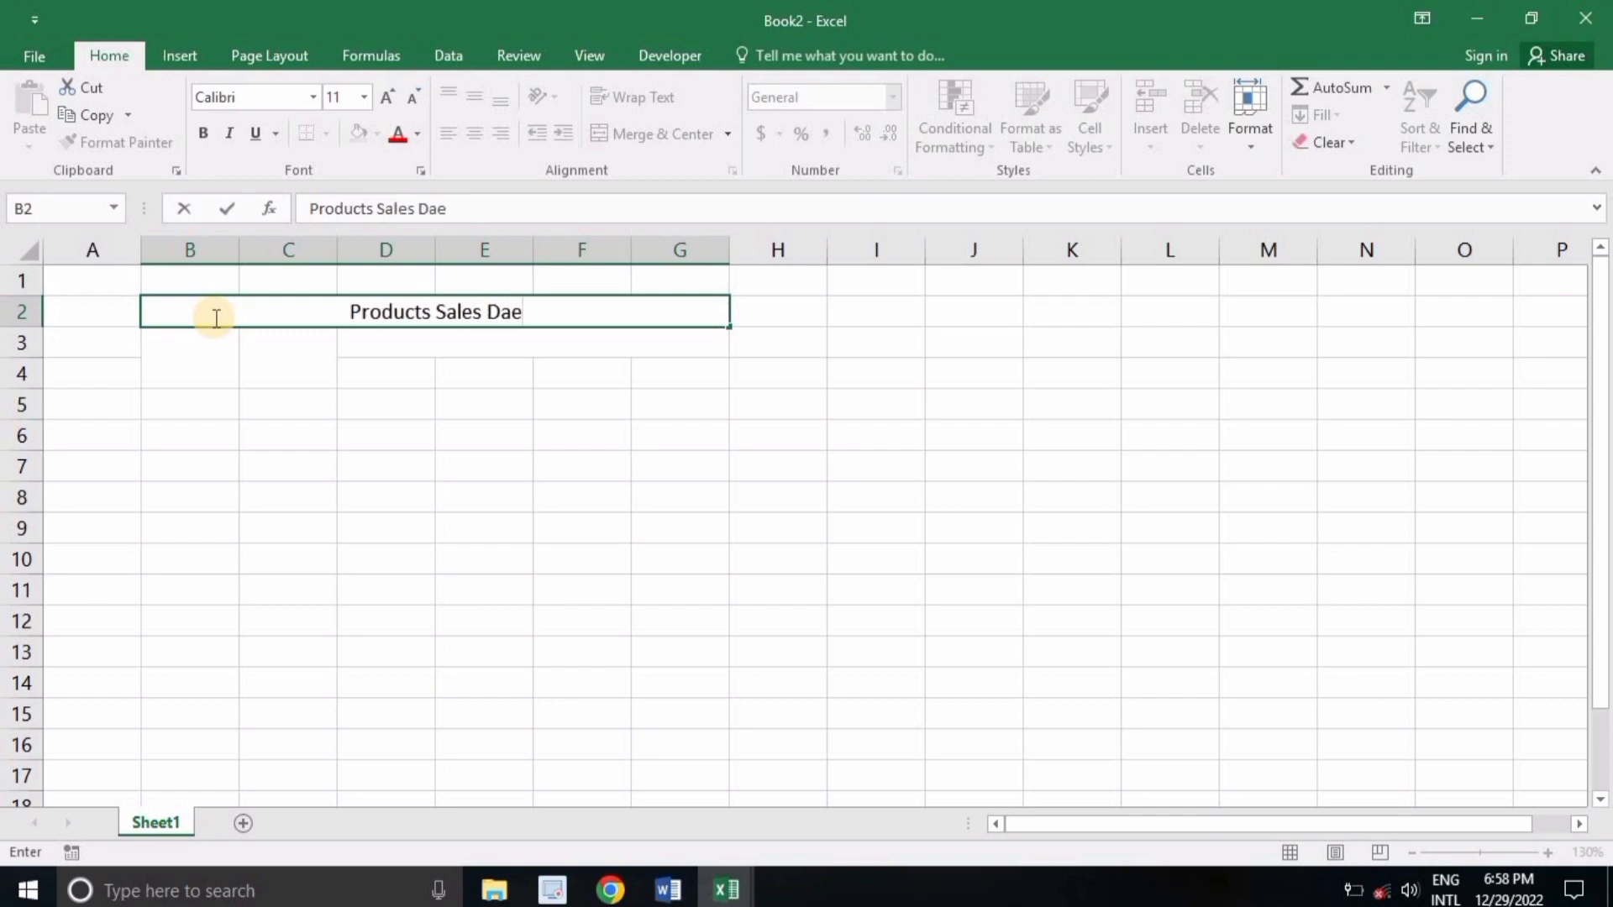
pyautogui.press('BackSpace')
pyautogui.press('BackSpace')
pyautogui.write('epartment')
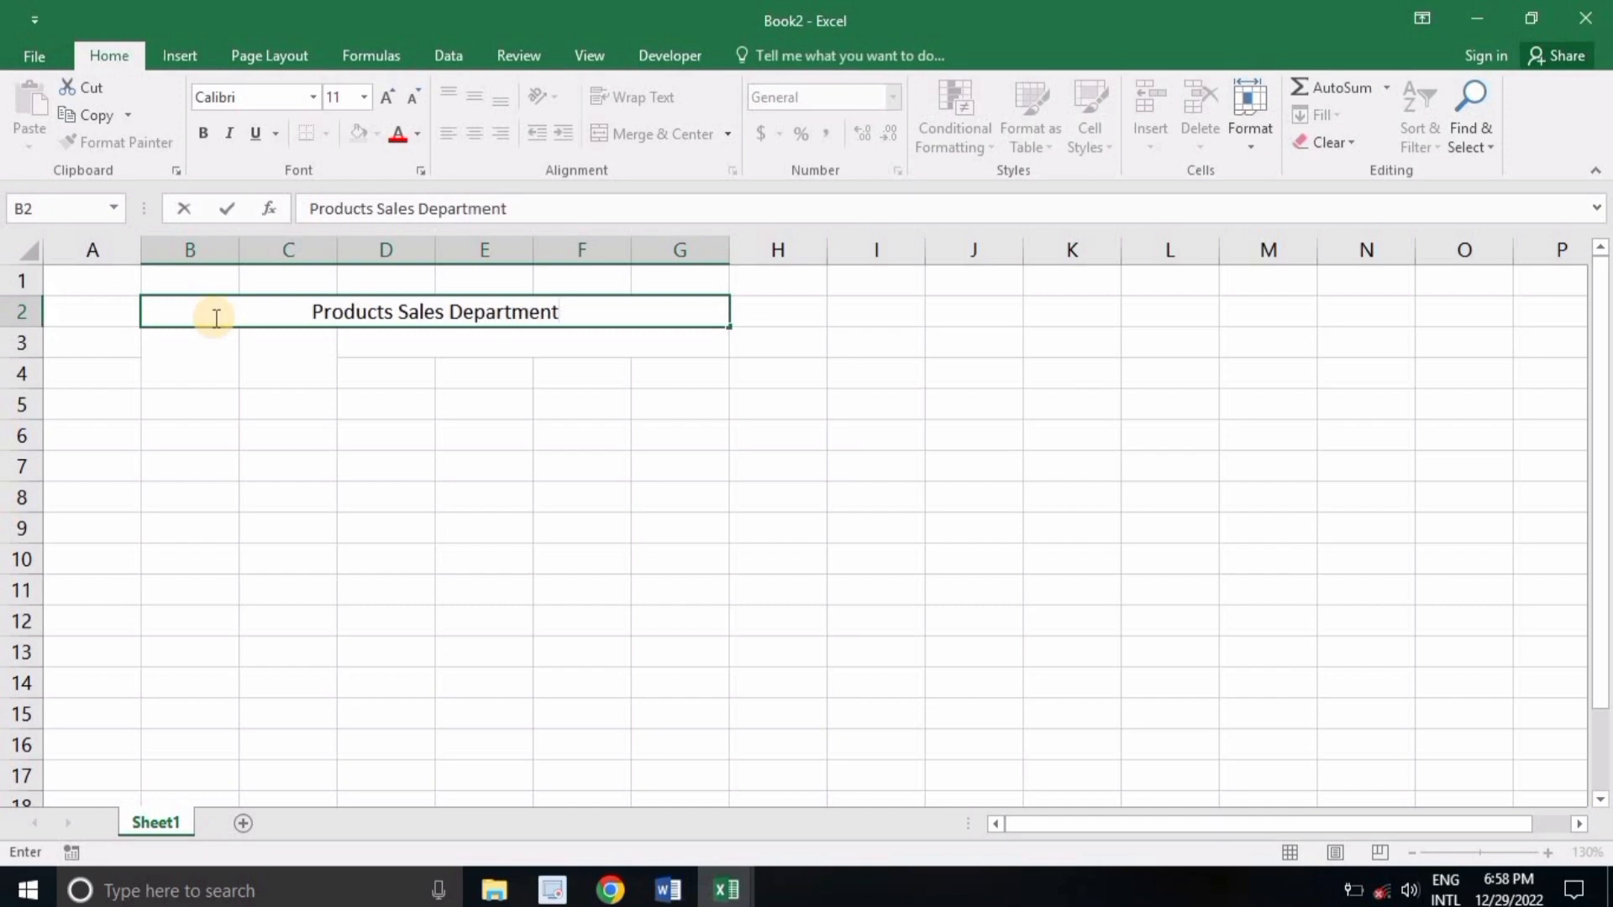
pyautogui.press('Return')
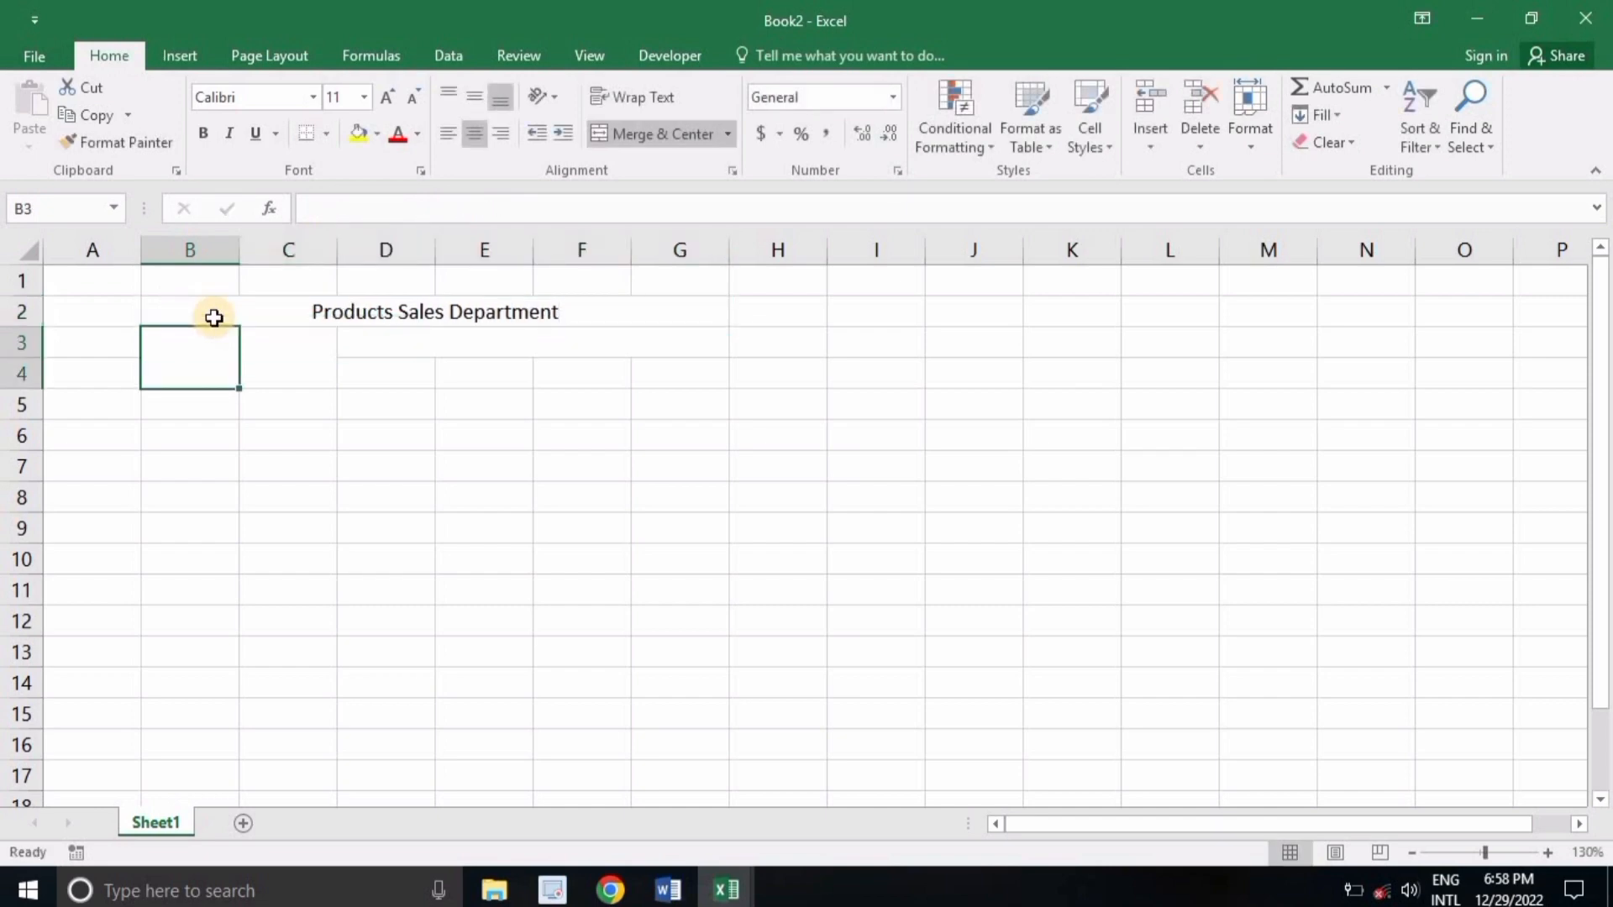
# - Enter the headings "S.No." in B3 and "Product Name" in C3, and widen column C to fit its heading
pyautogui.write('S.No.')
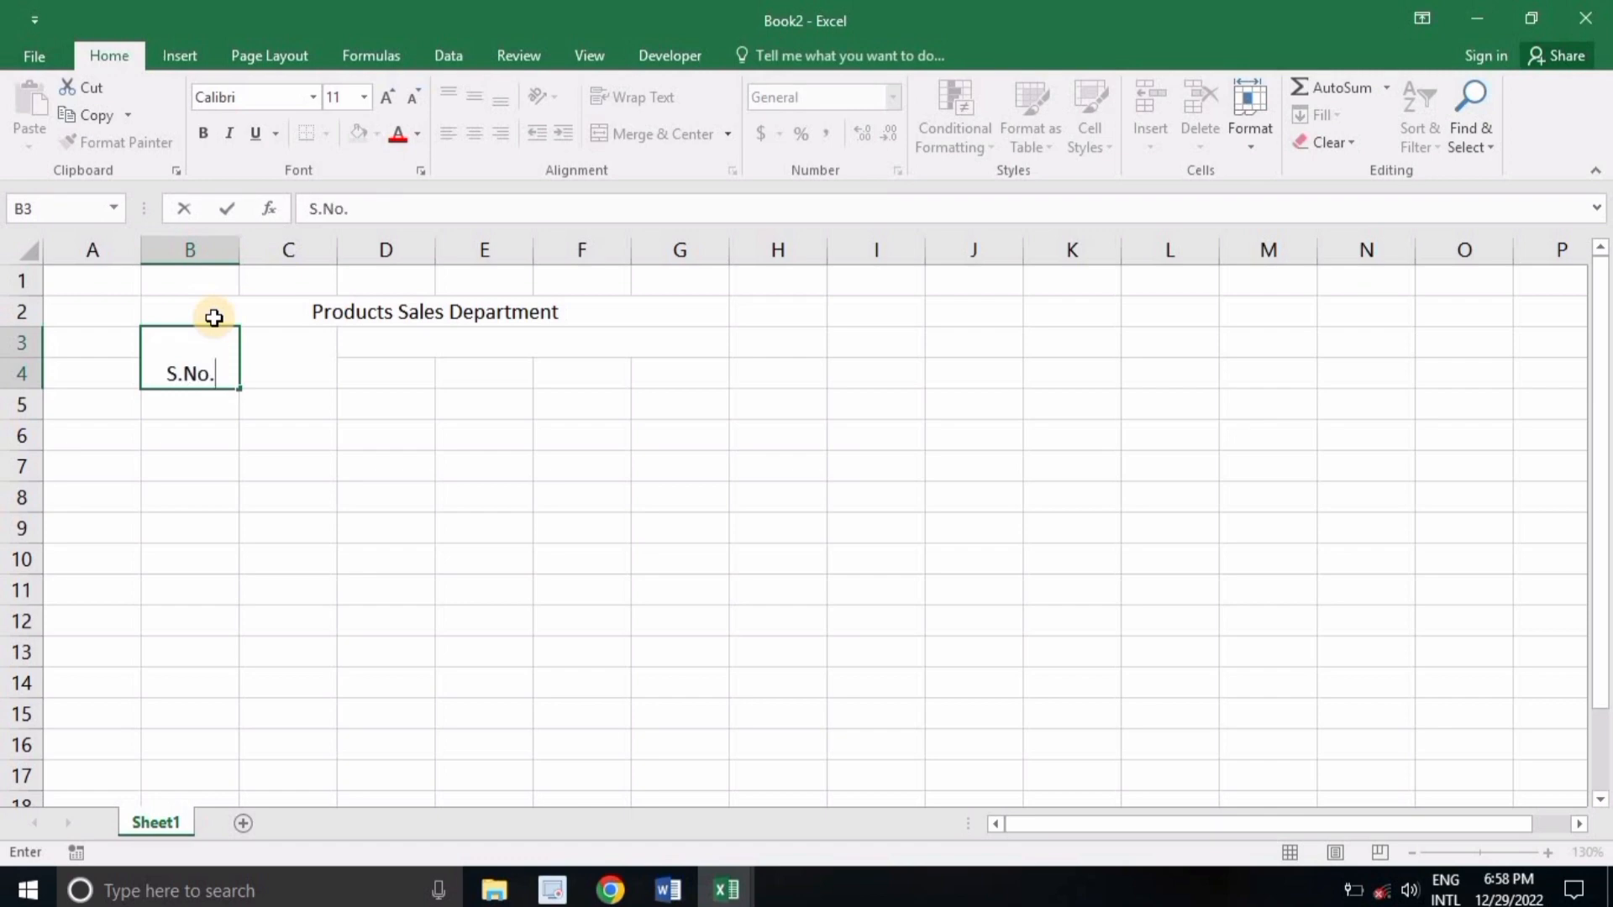
pyautogui.press('Tab')
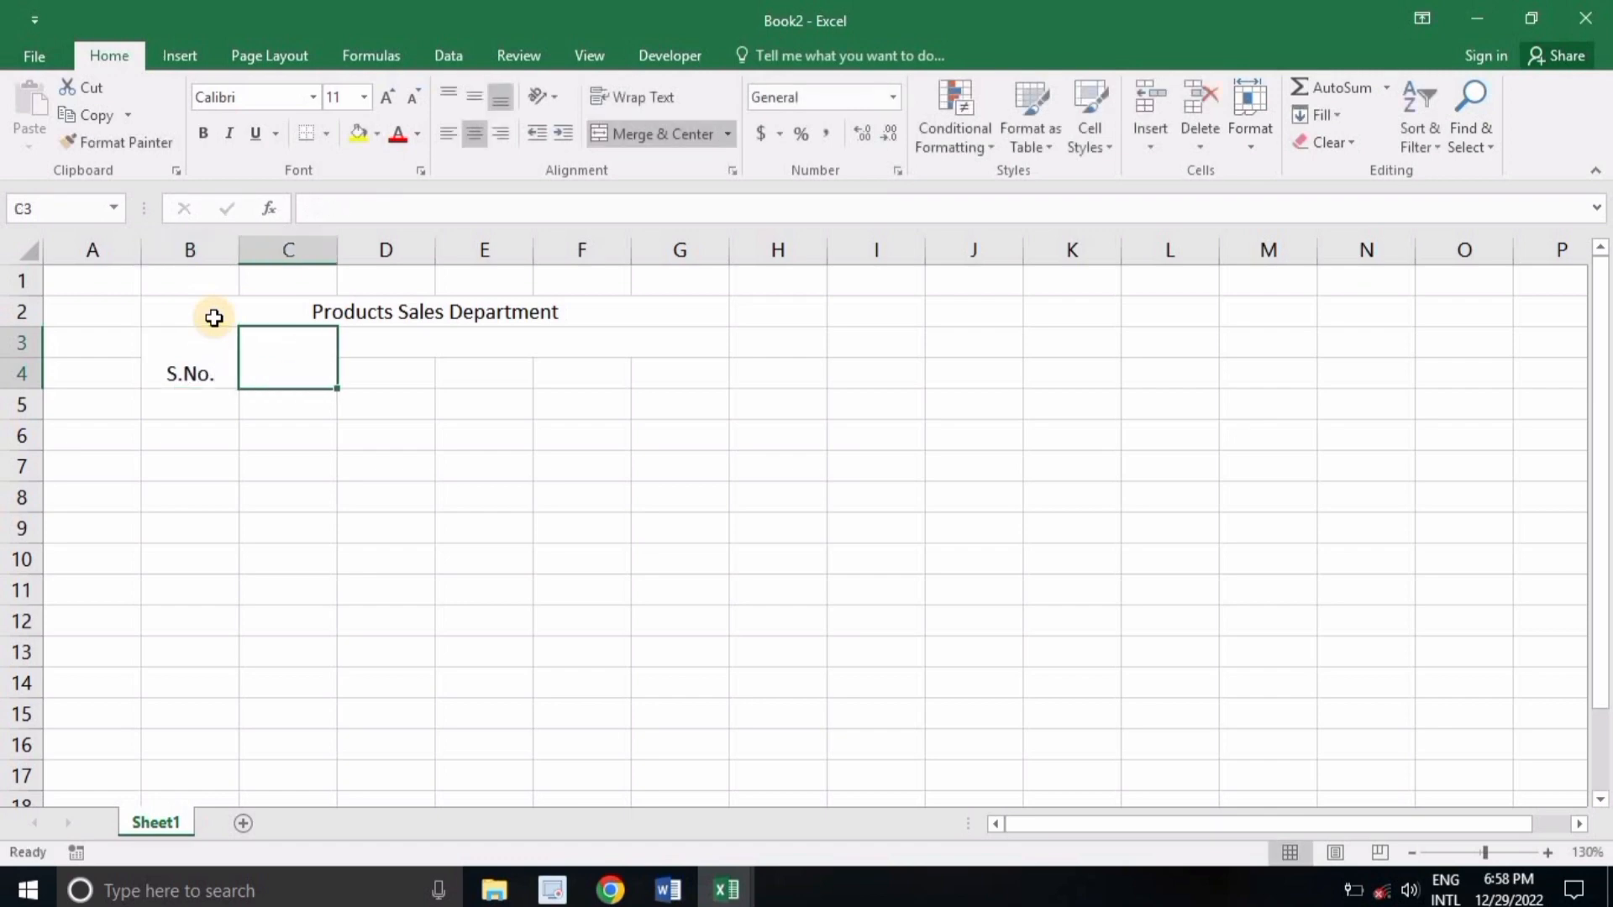
pyautogui.write('Product')
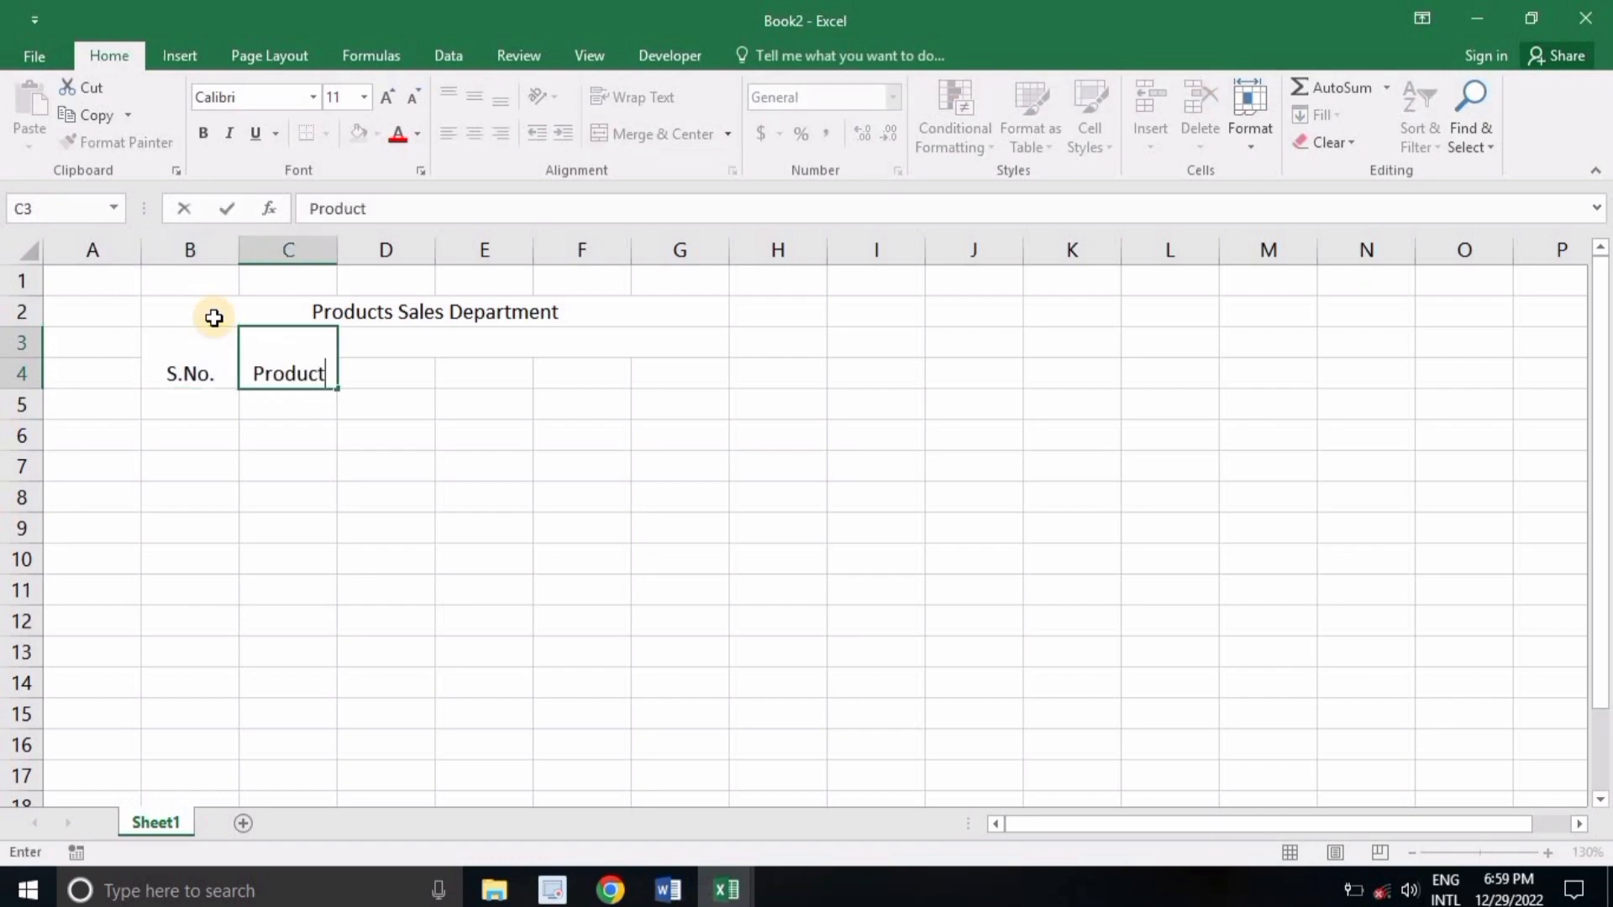
pyautogui.write(' Name')
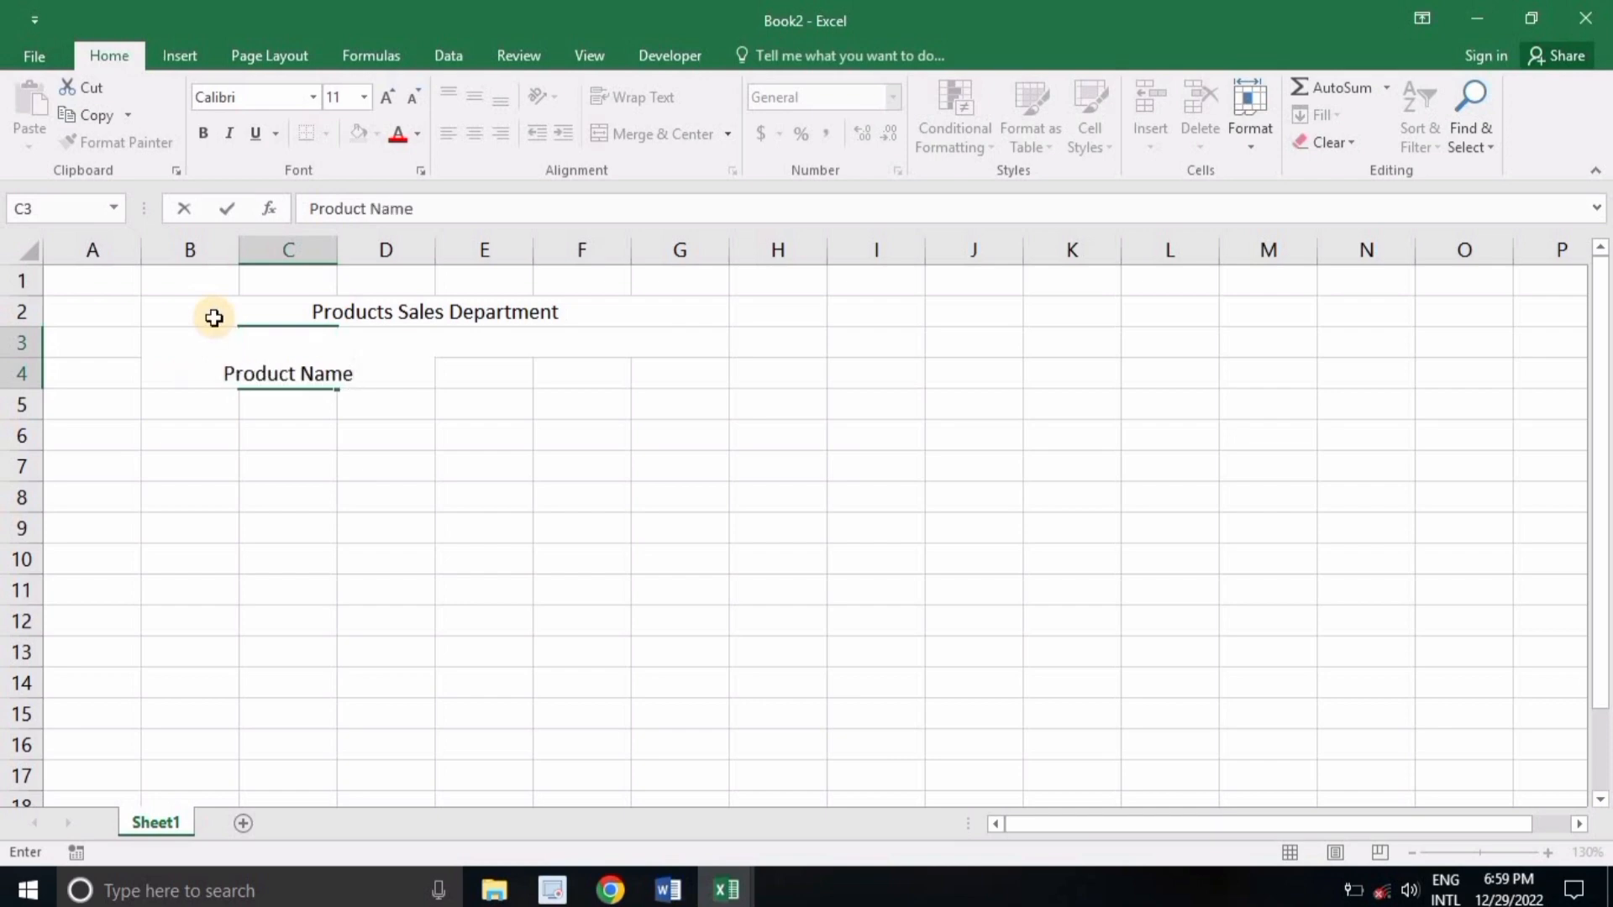
pyautogui.press('Tab')
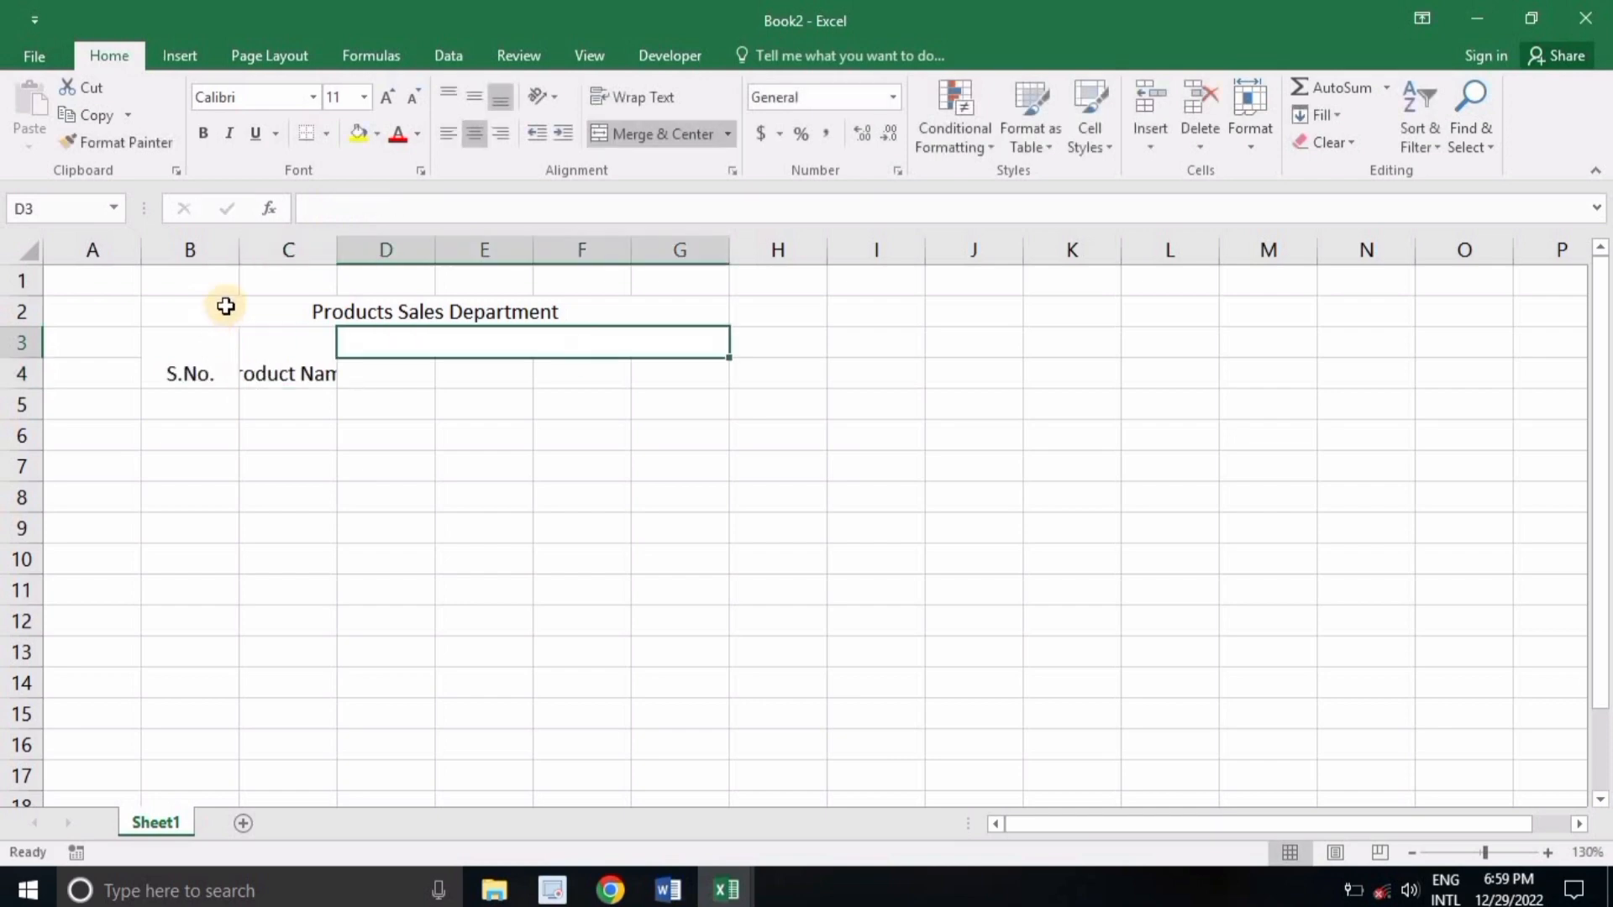
pyautogui.moveTo(336, 249); pyautogui.dragTo(386, 255)
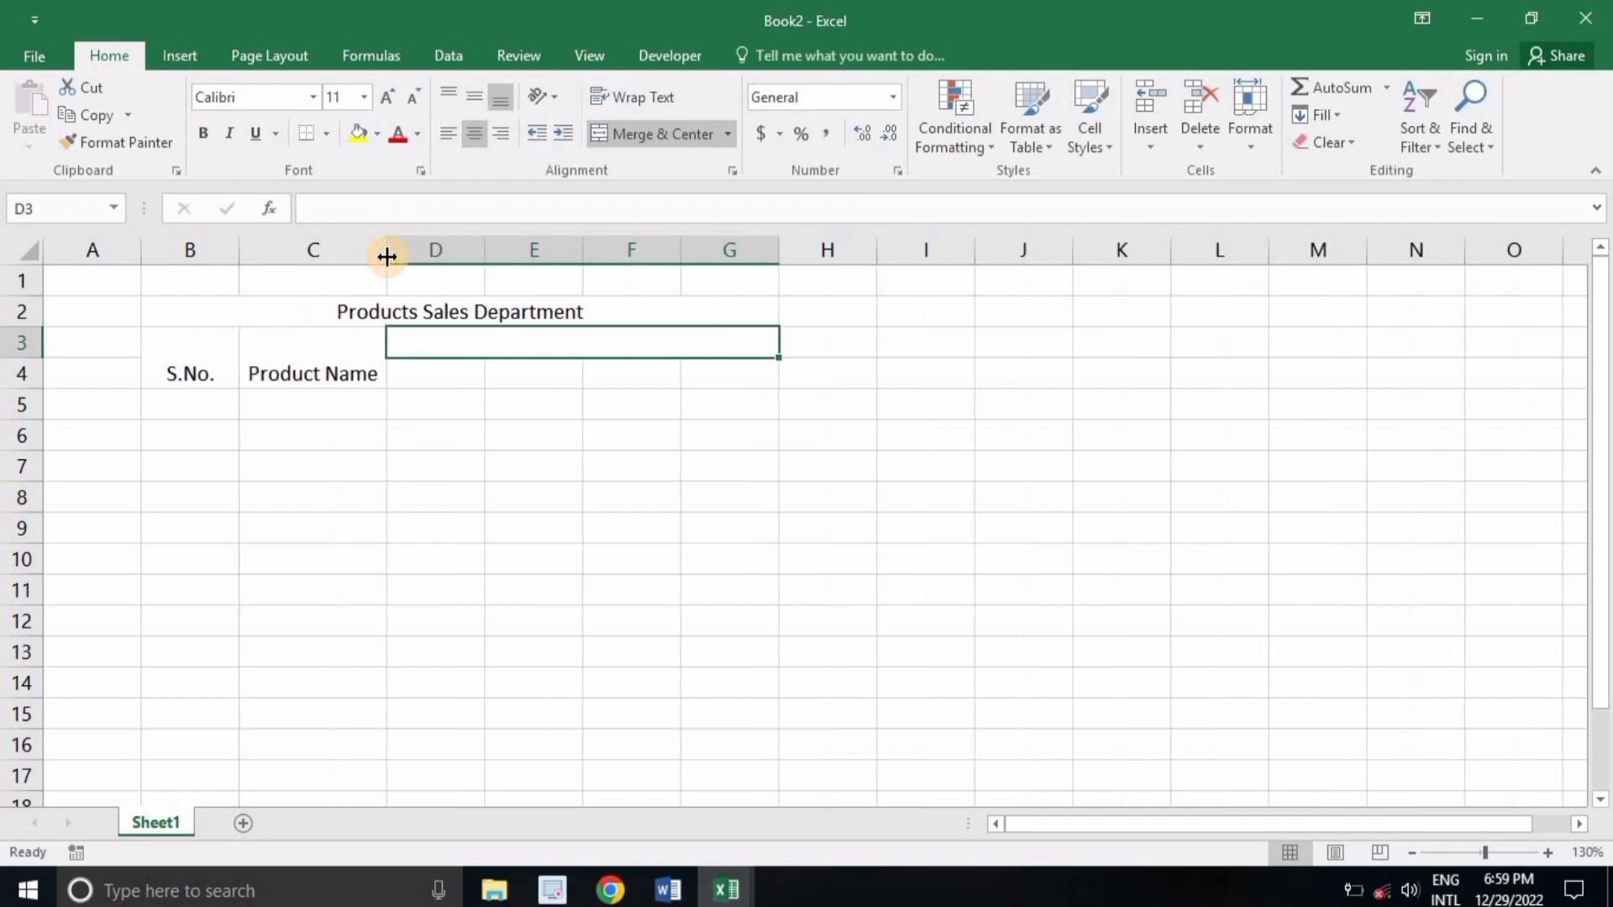
# - Enter the heading "Product in KG" in the merged cell D3
pyautogui.click(460, 373)
pyautogui.click(457, 338)
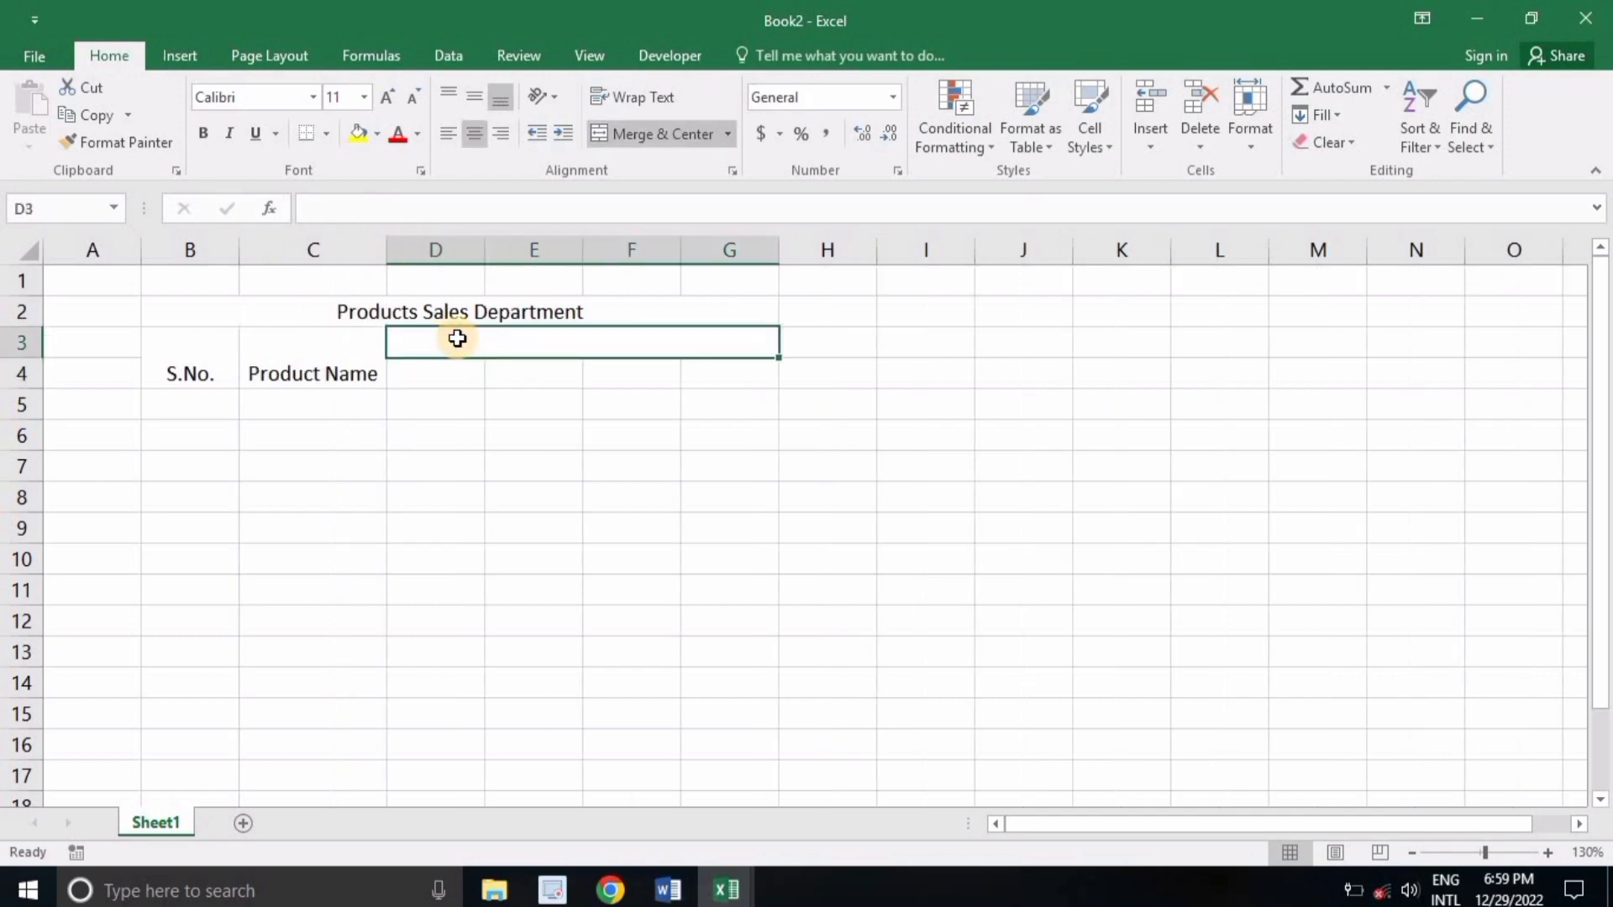
pyautogui.write('Product in Kg')
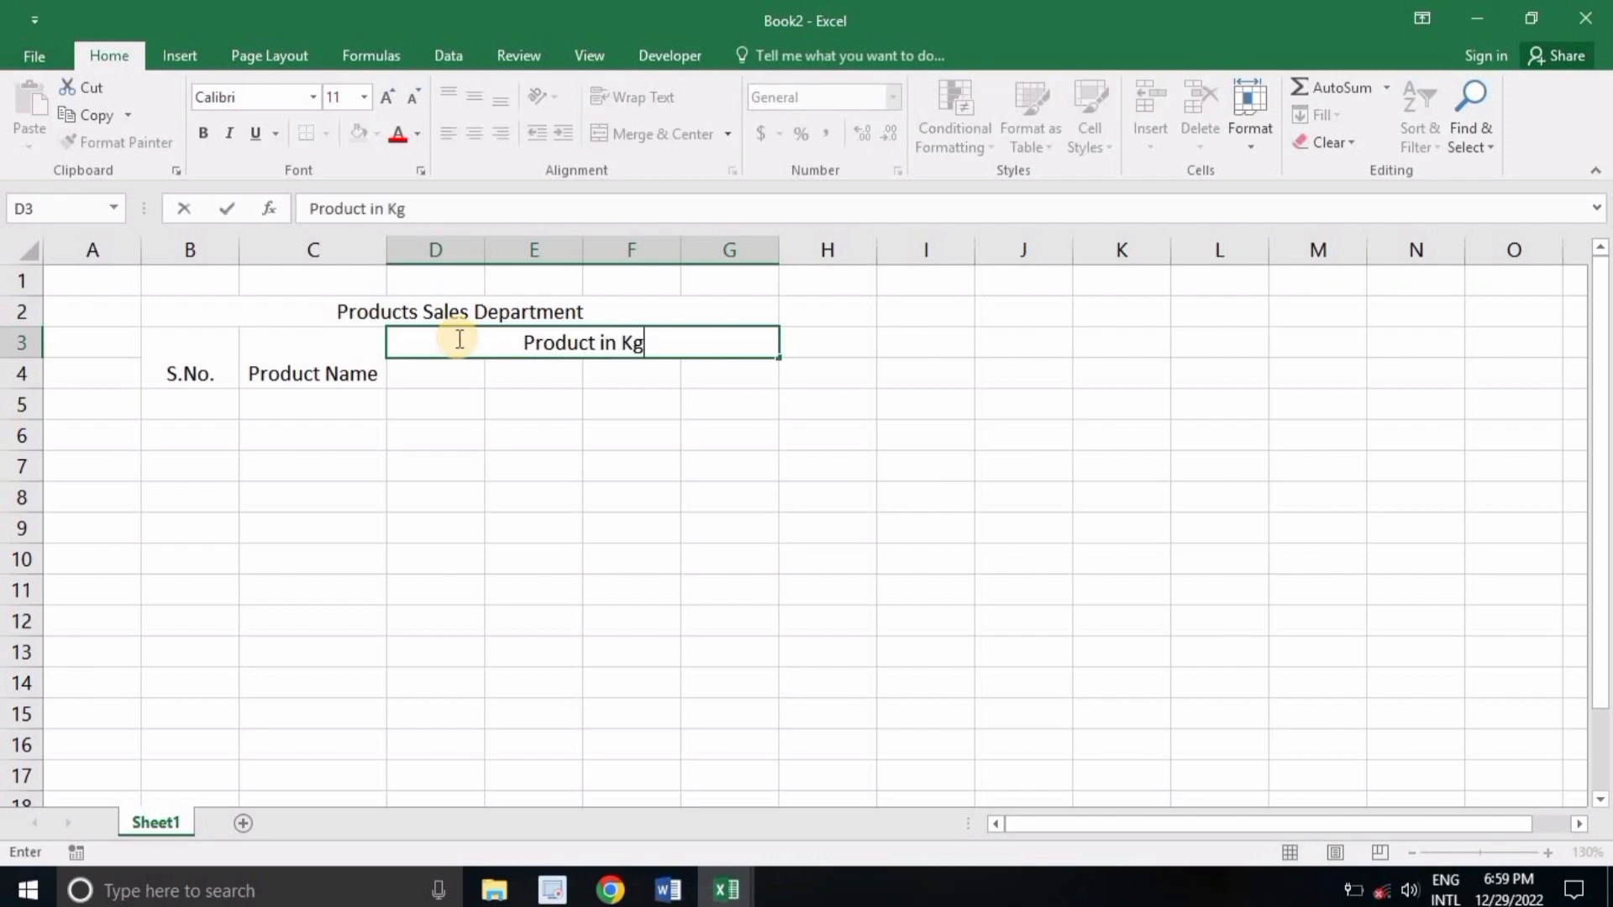
pyautogui.press('BackSpace')
pyautogui.write('G')
pyautogui.press('Return')
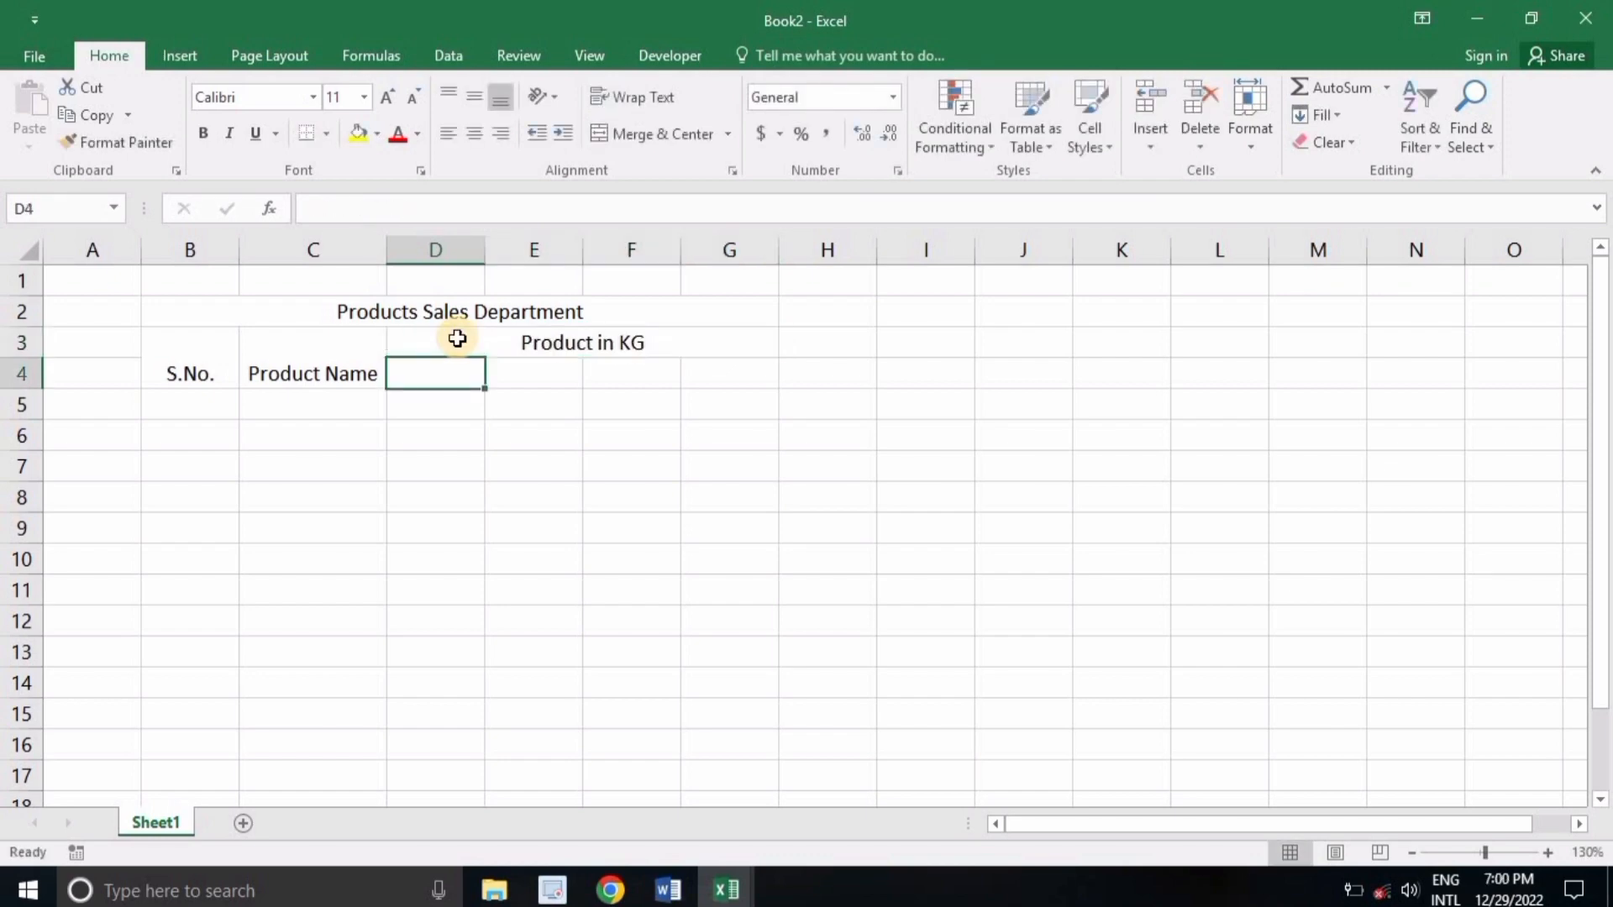
# - Enter the column headings "Jan", "Feb", "Mar" and "Total" in cells D4 to G4
pyautogui.write('J')
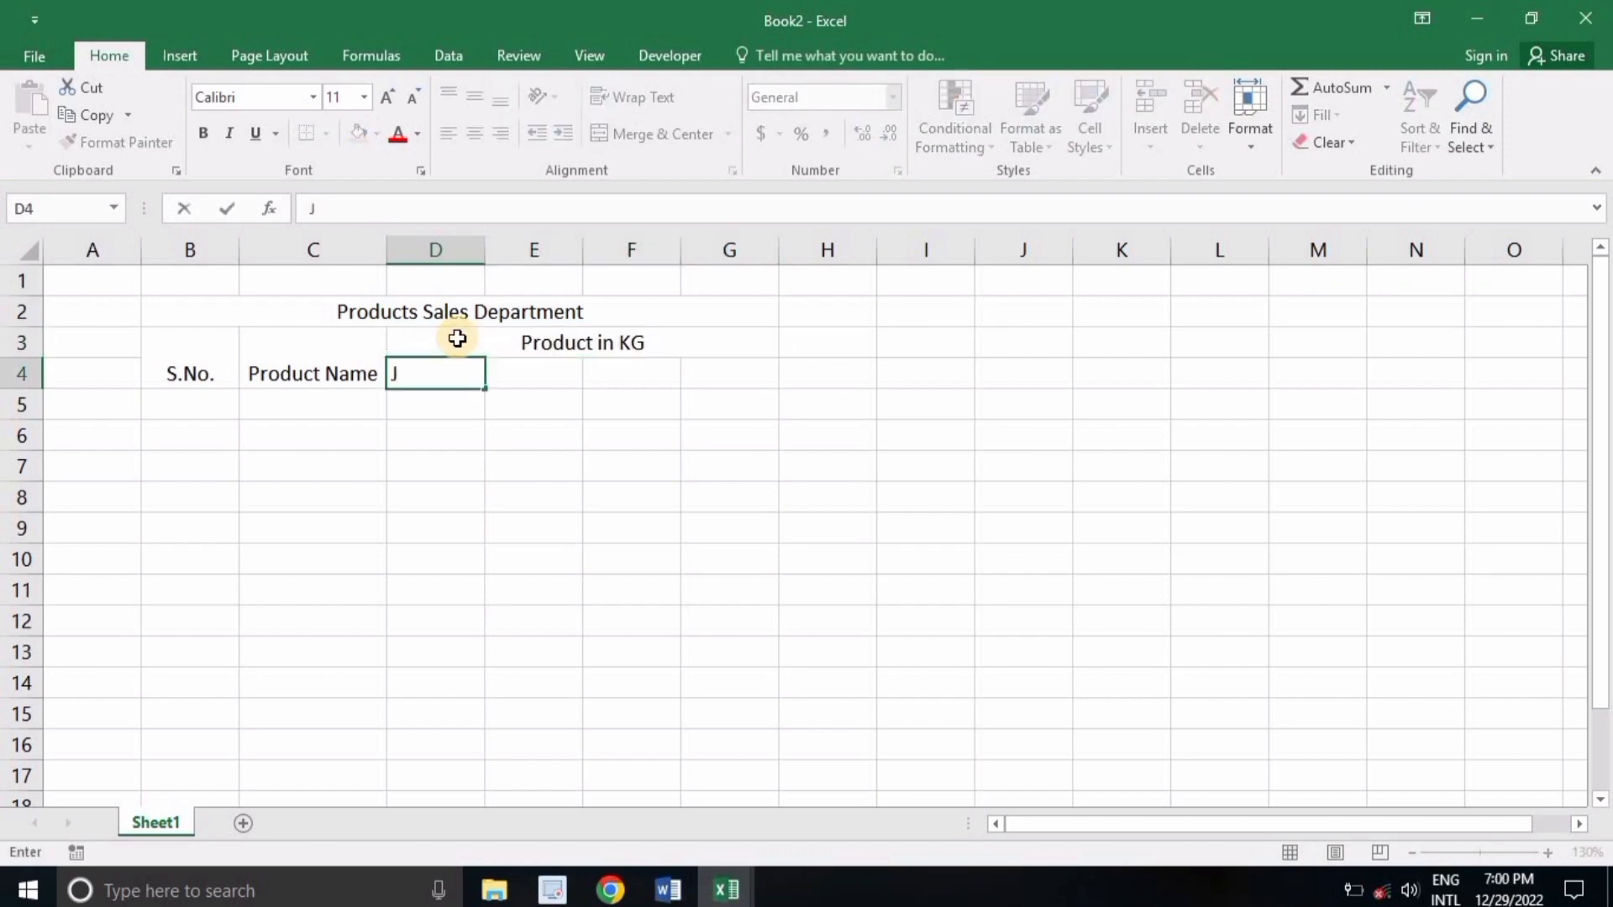
pyautogui.write('an')
pyautogui.press('Return')
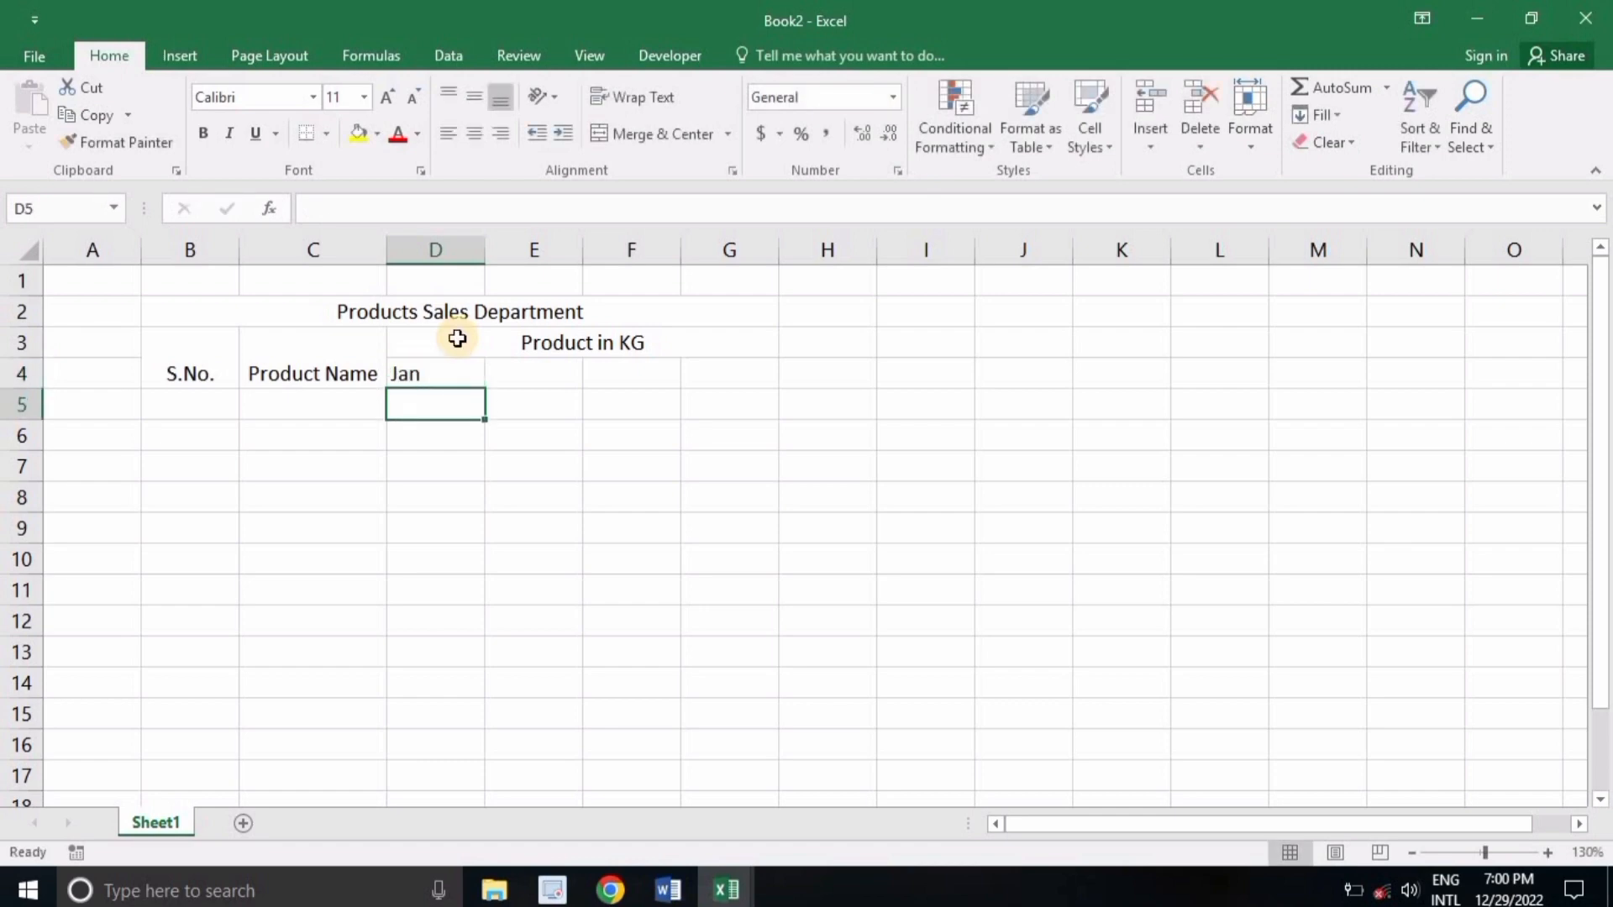
pyautogui.press('Up')
pyautogui.press('Right')
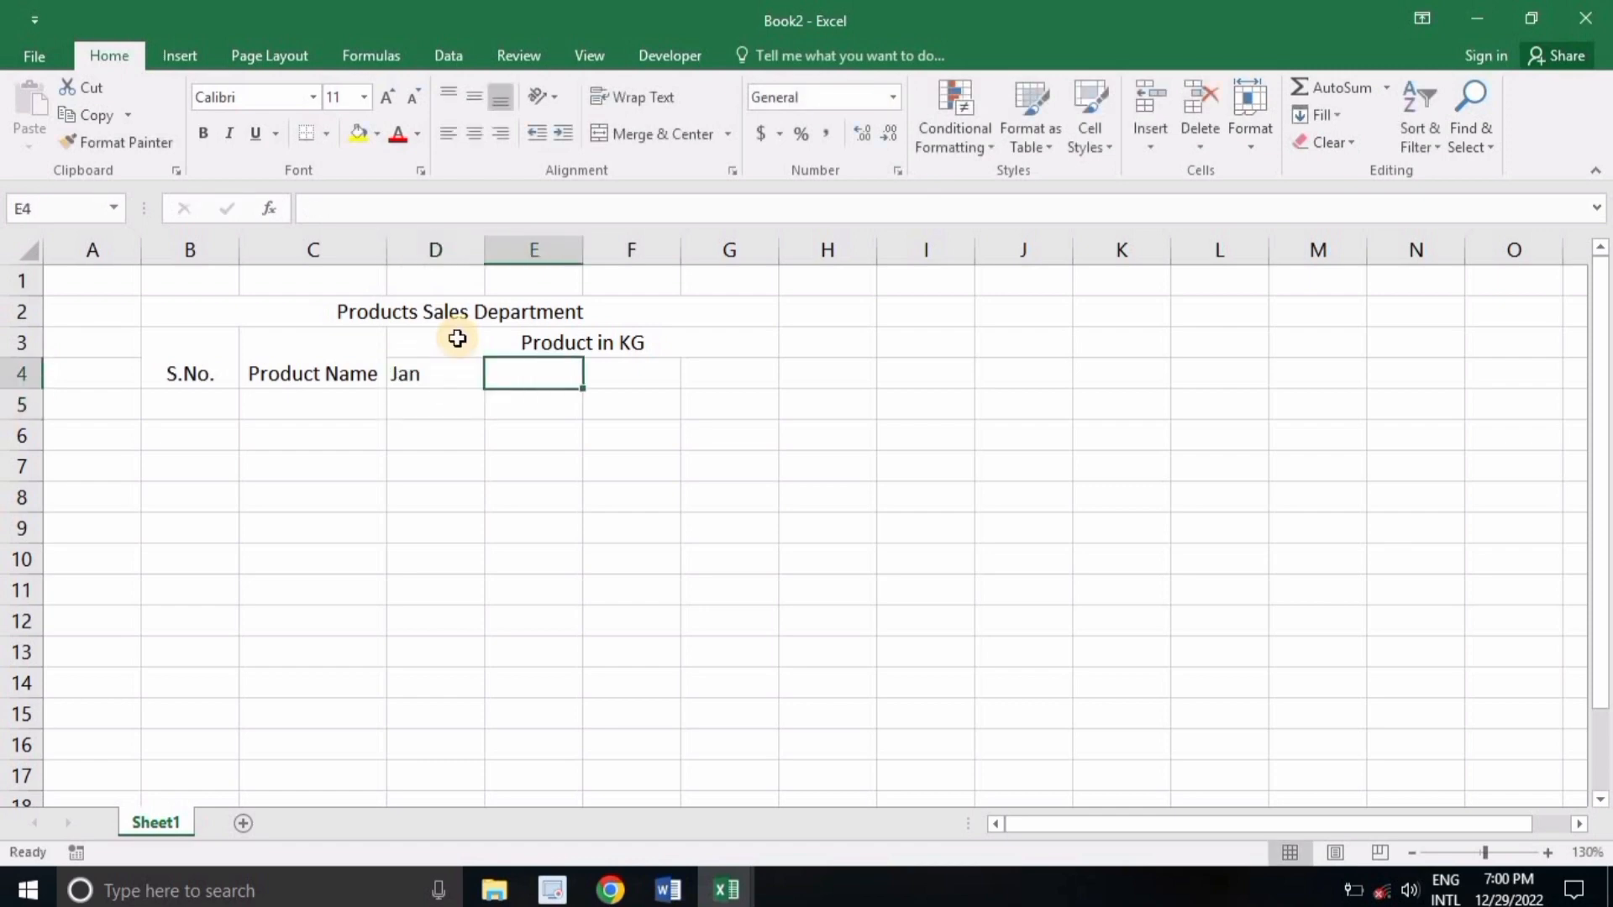
pyautogui.write('F')
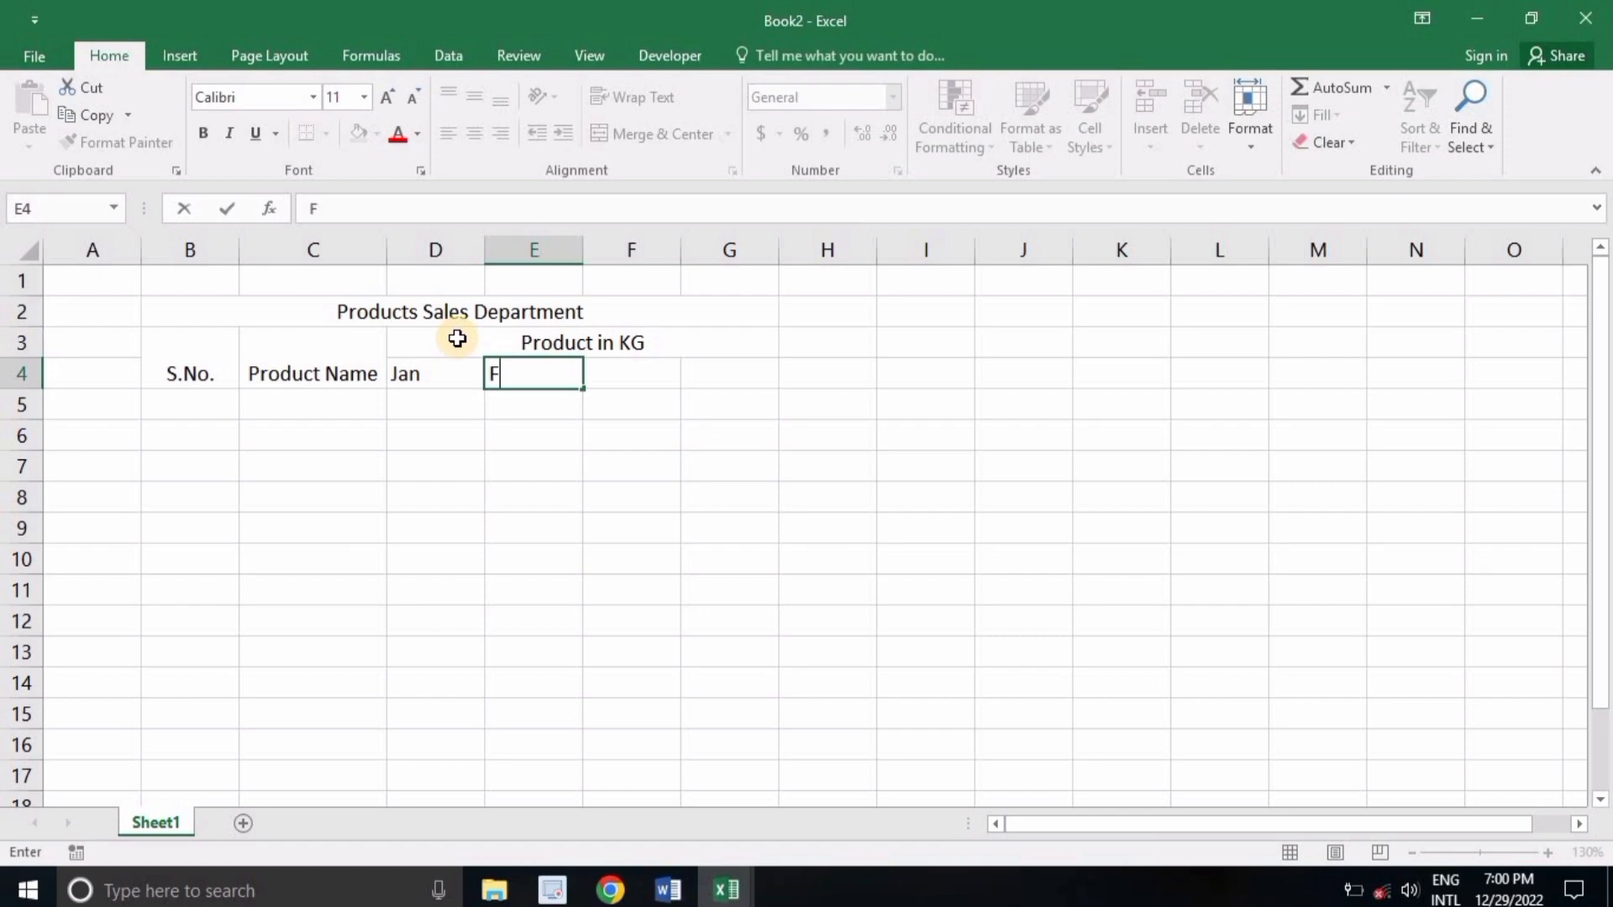
pyautogui.write('eb')
pyautogui.press('Right')
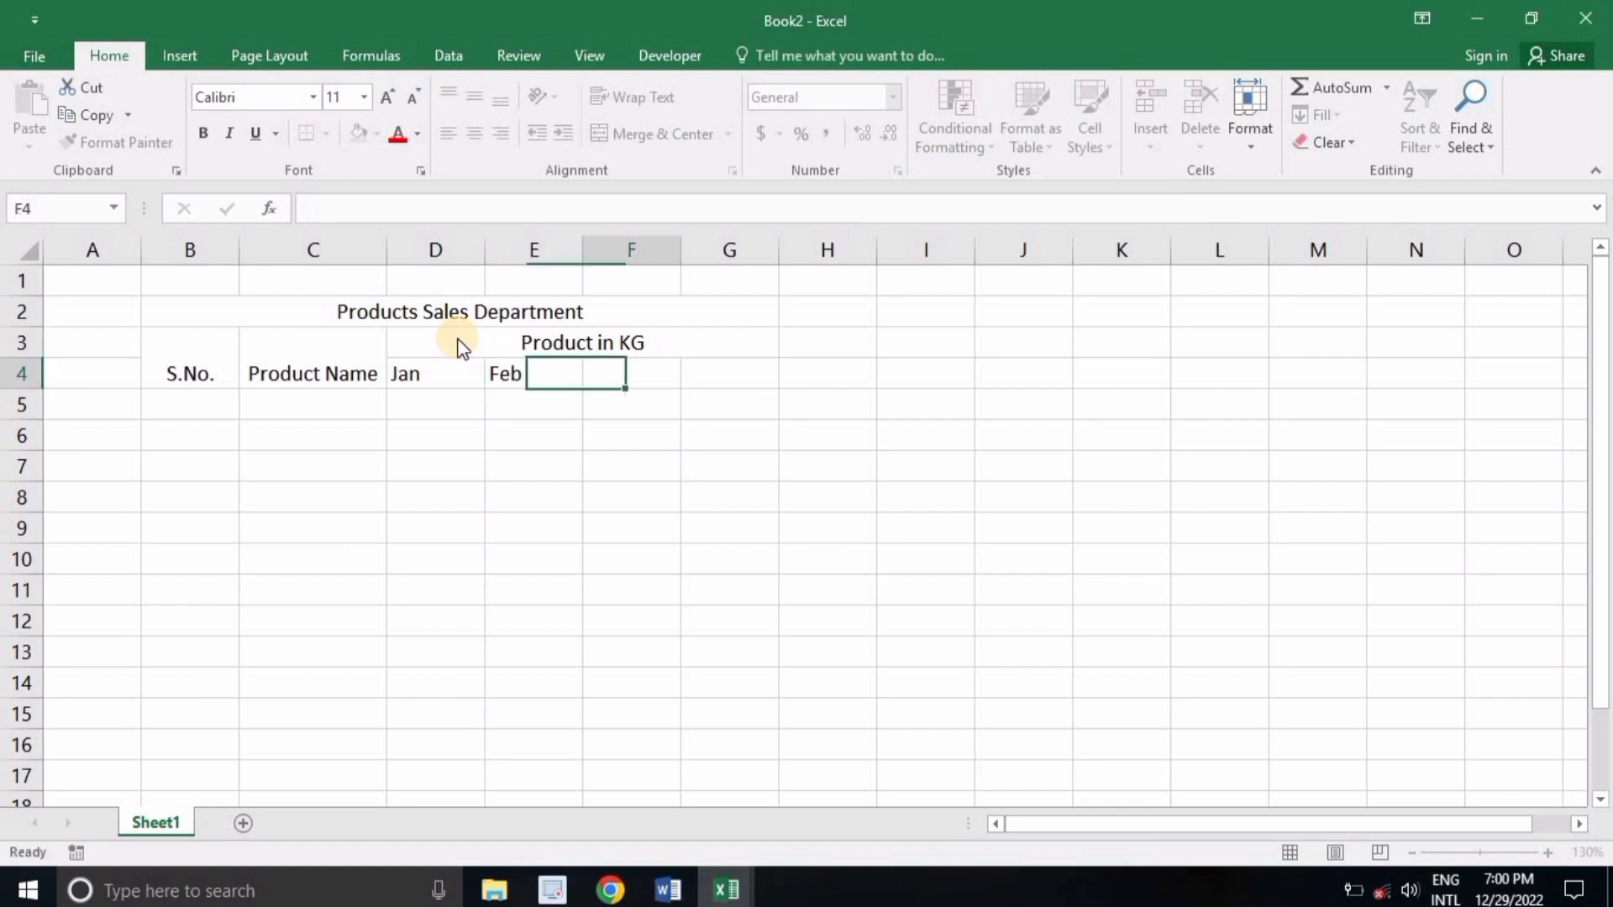
pyautogui.write('Ma')
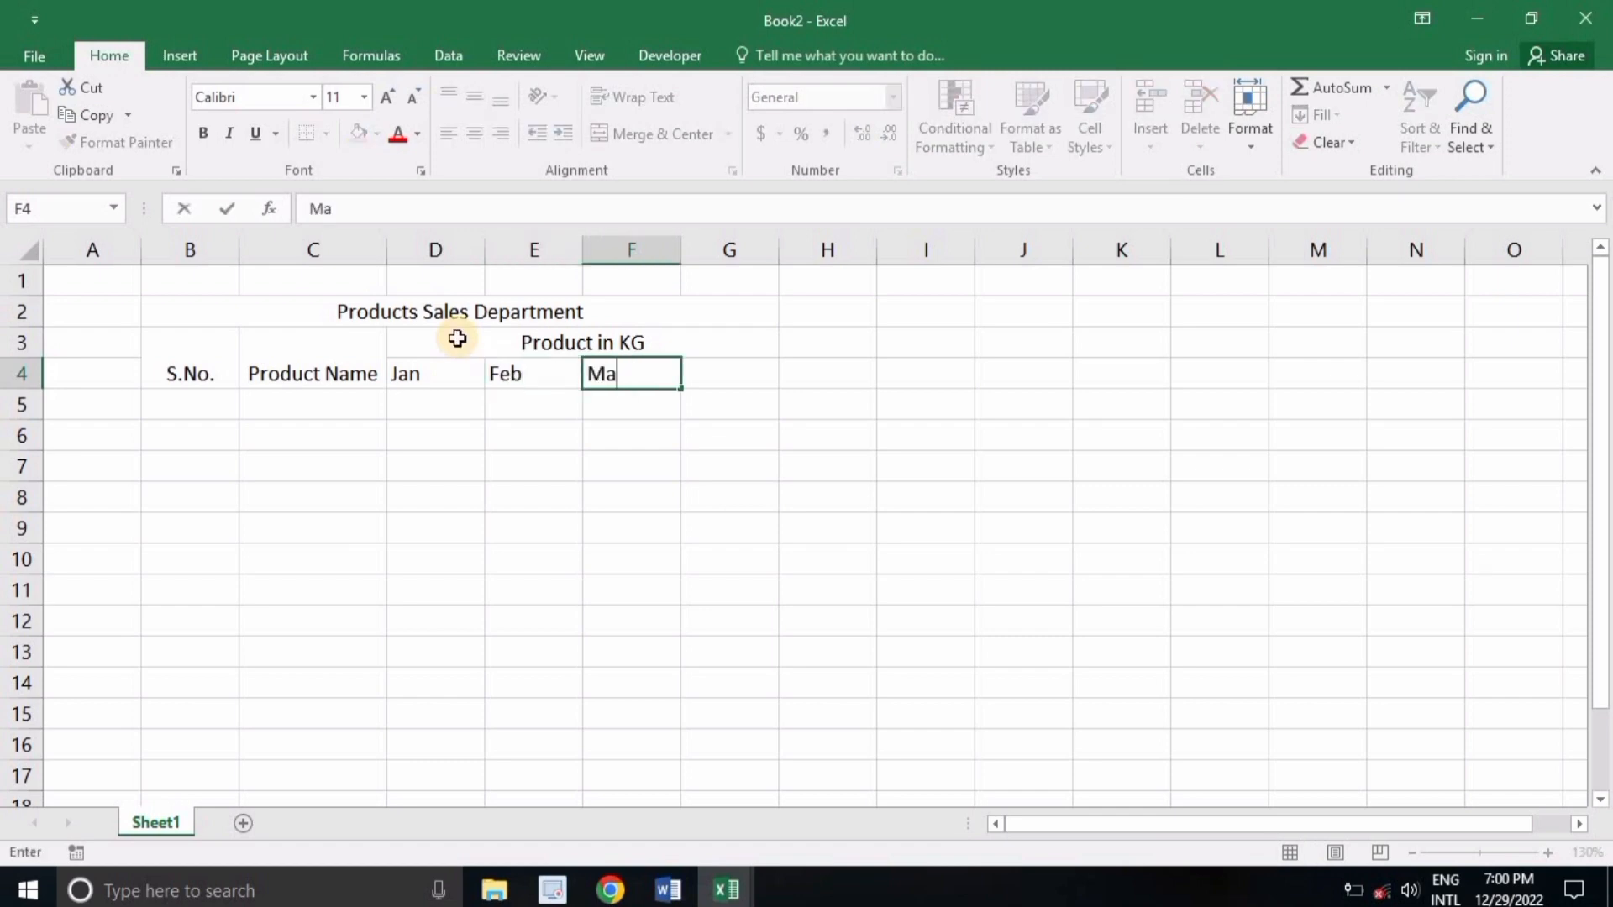
pyautogui.write('r')
pyautogui.press('Right')
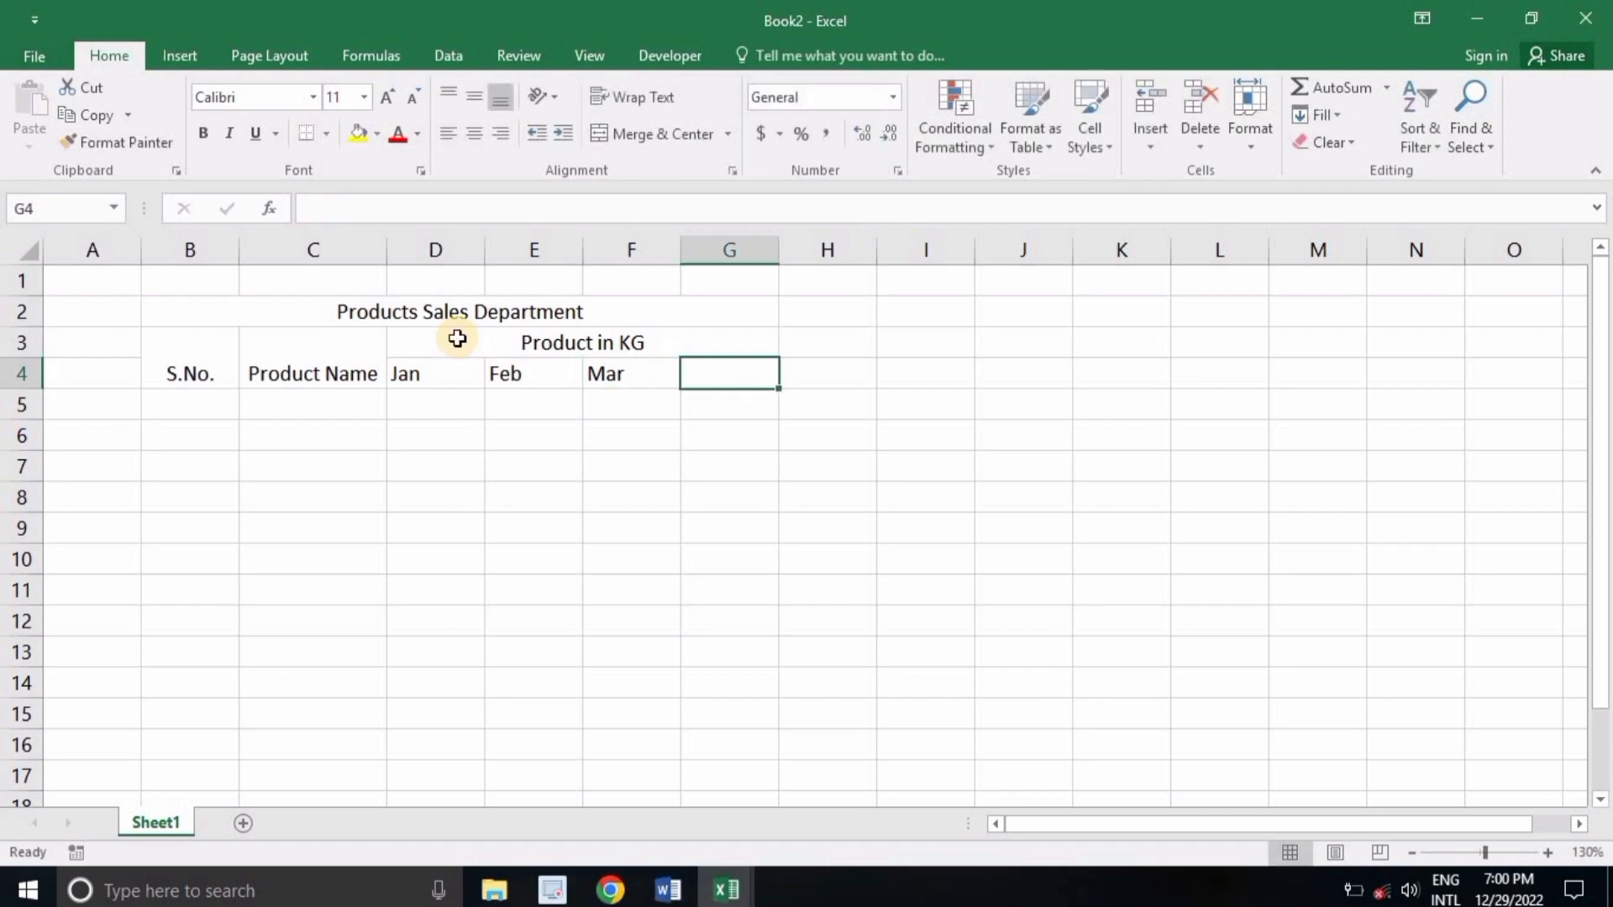
pyautogui.write('Total')
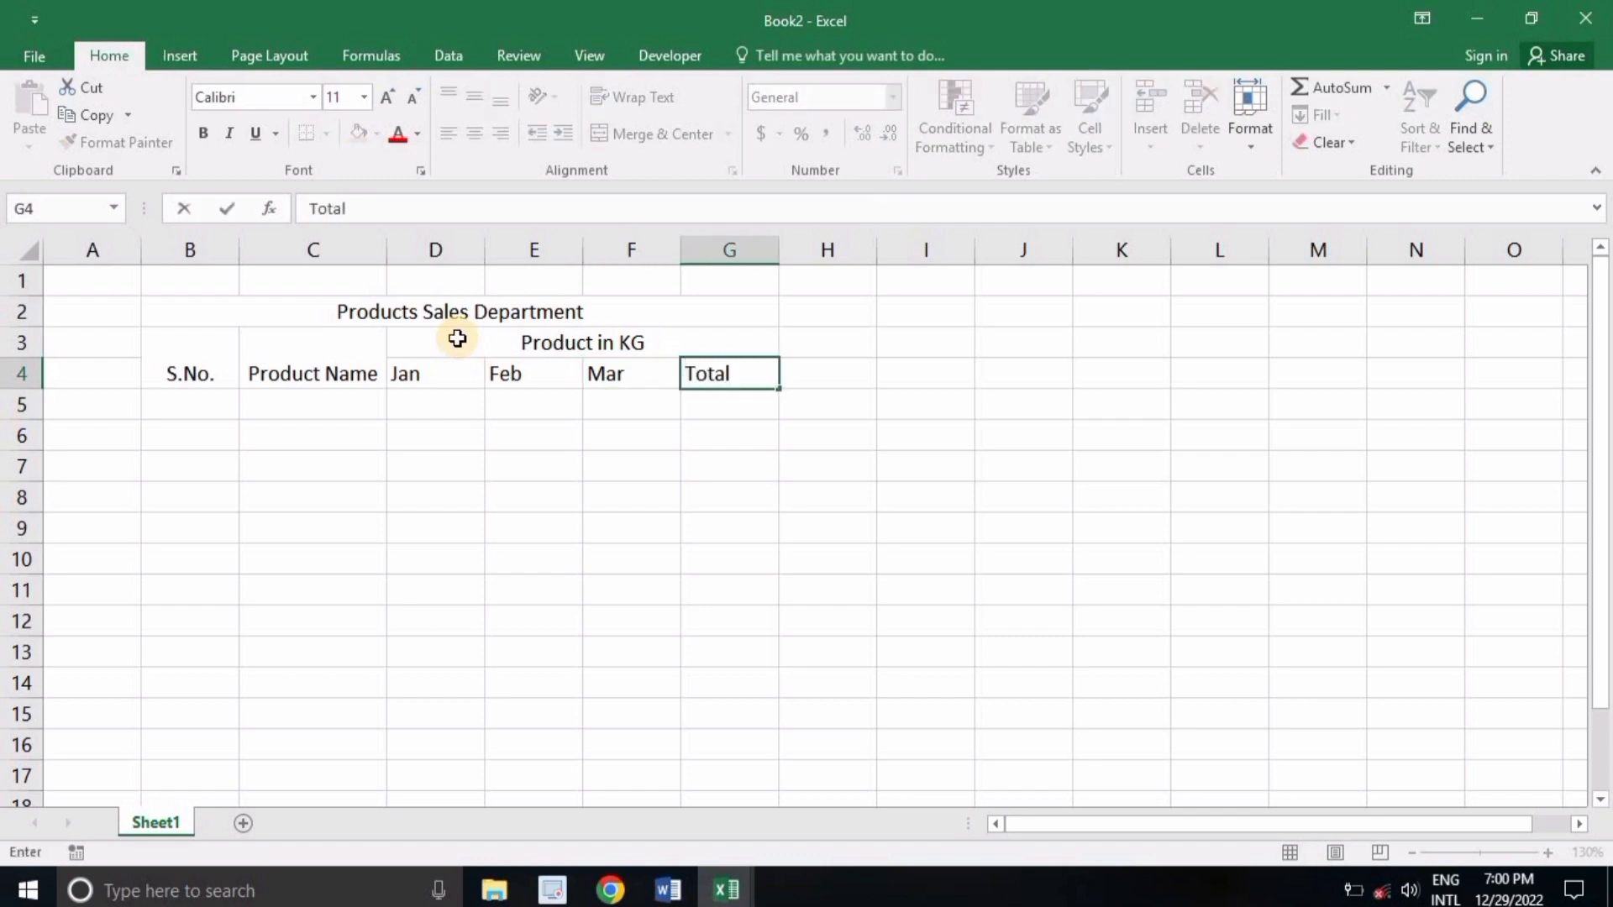
pyautogui.press('Return')
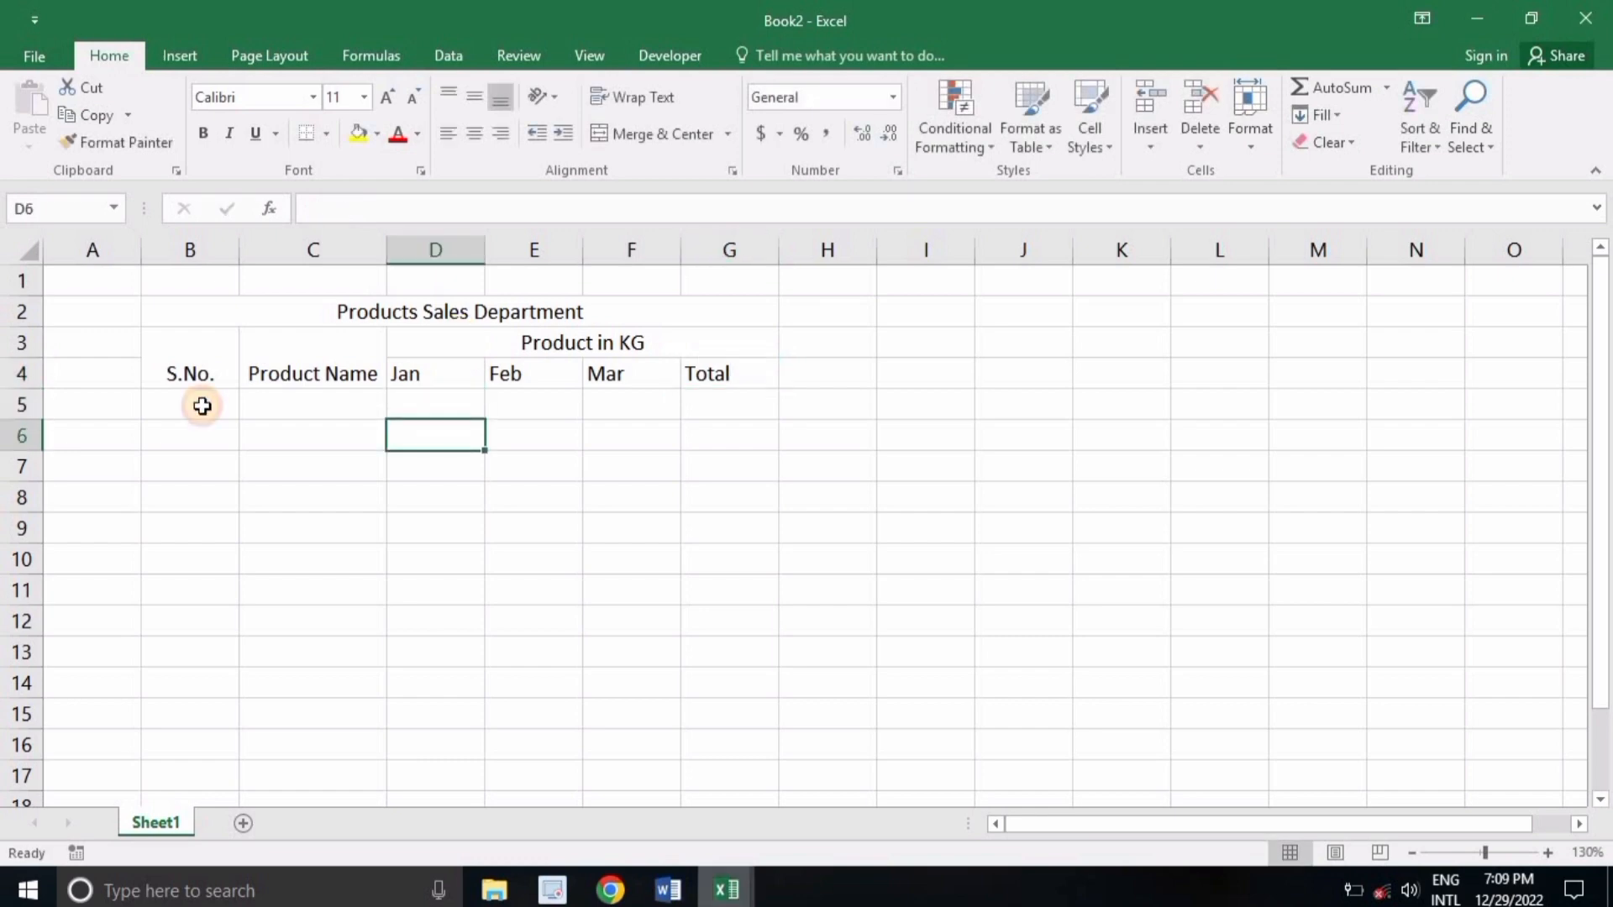
# - Number the S.No. column from 1 to 5 in B5:B9, entering 1 and 2 and filling the series down
pyautogui.click(201, 406)
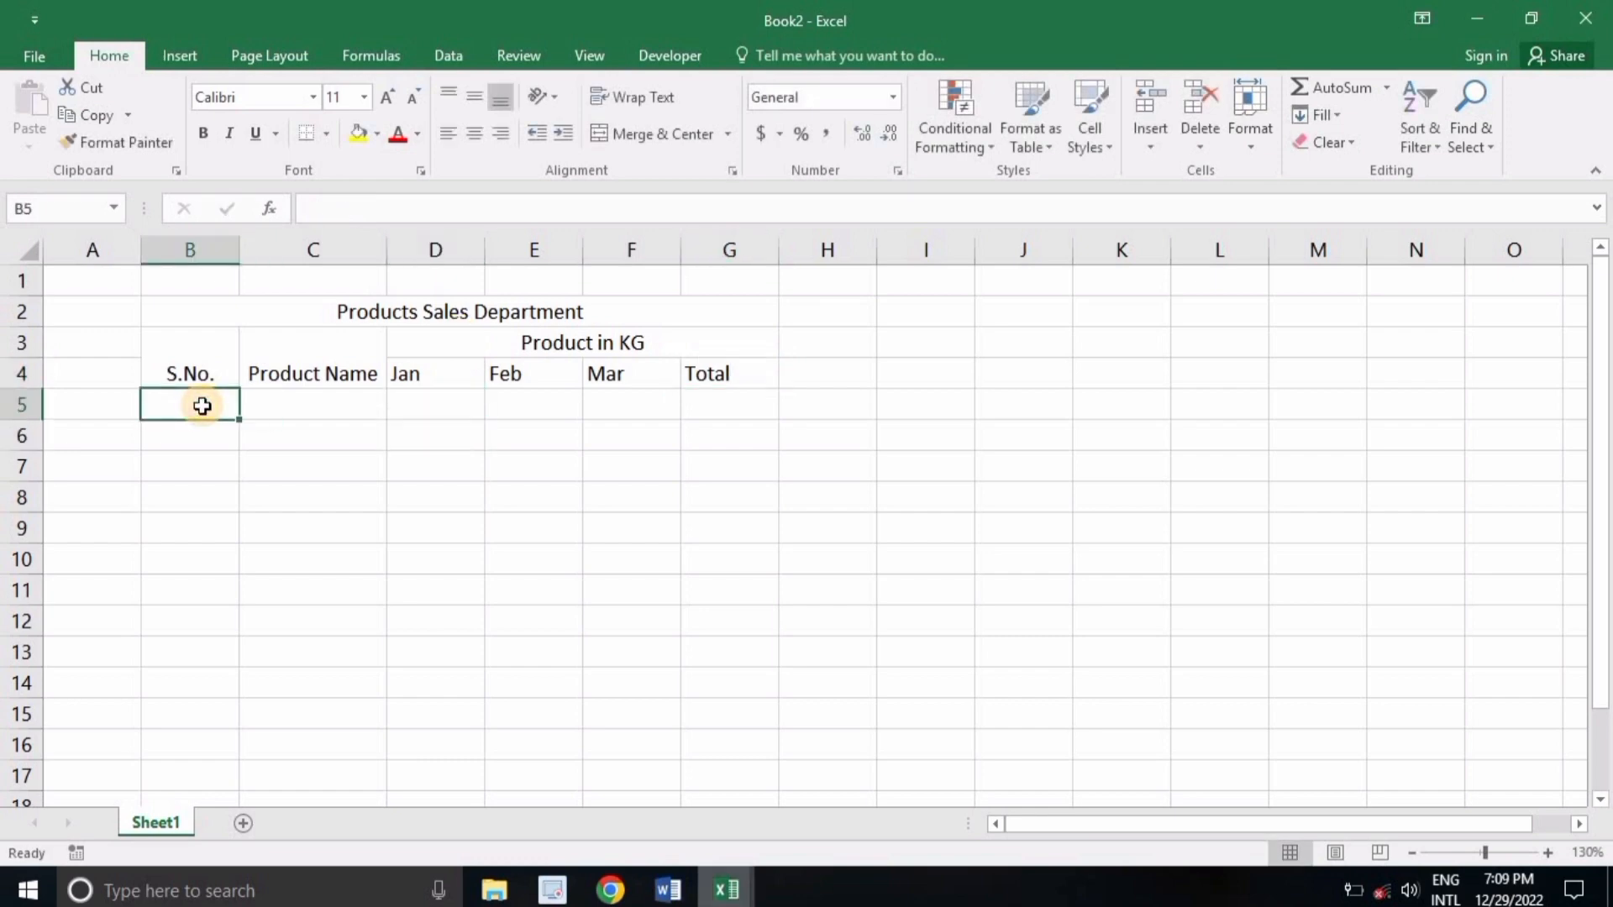
pyautogui.write('1')
pyautogui.press('Return')
pyautogui.write('2')
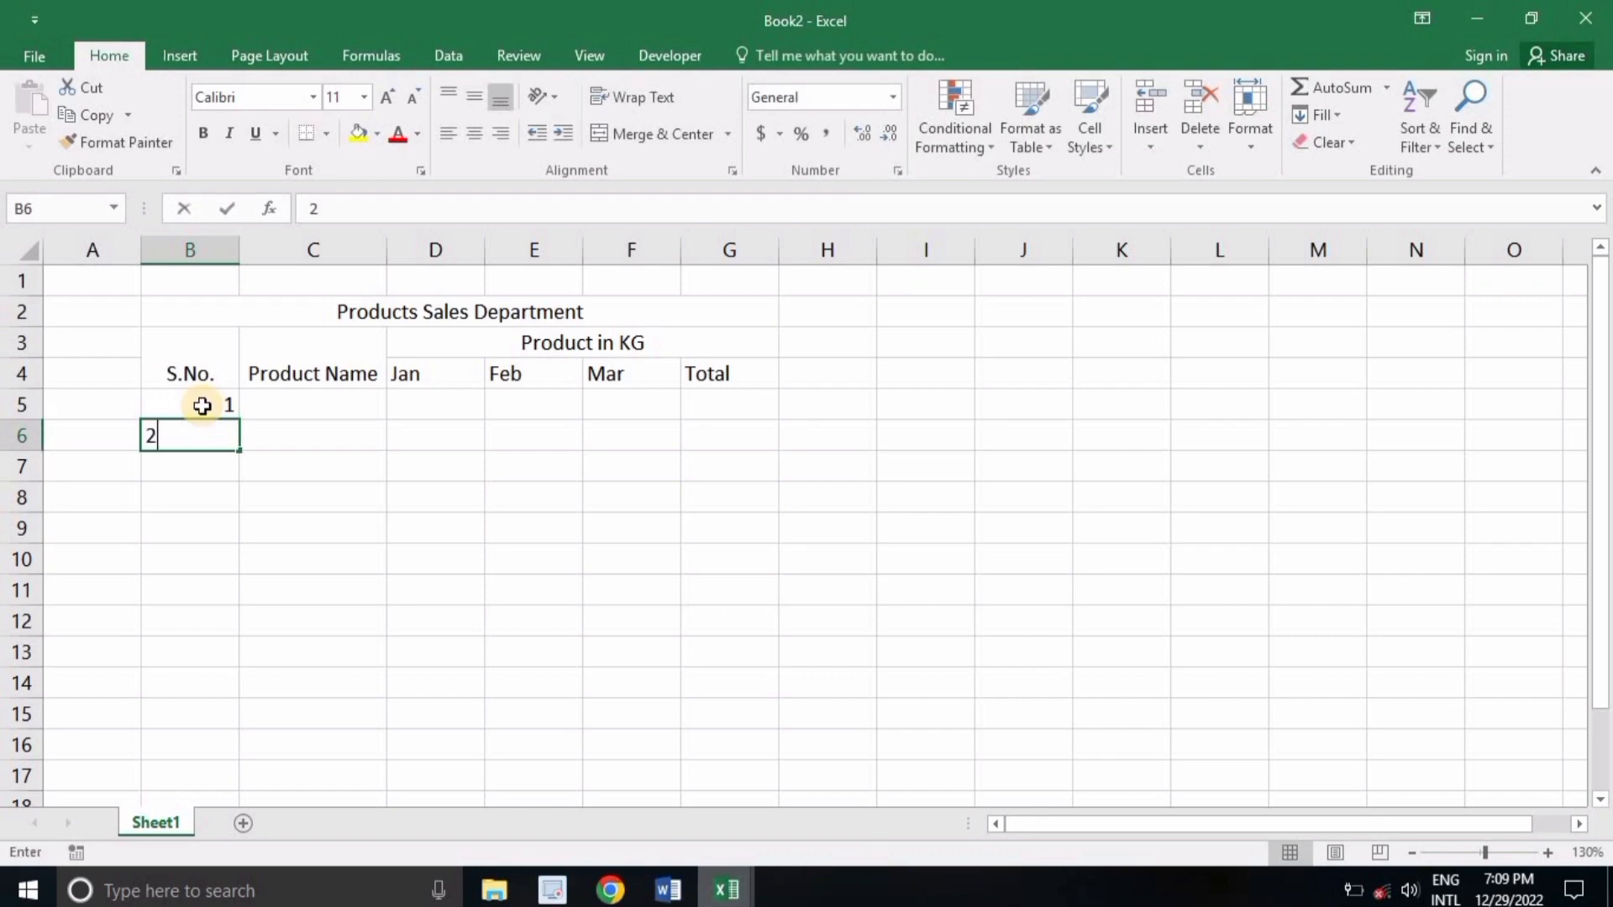
pyautogui.press('Return')
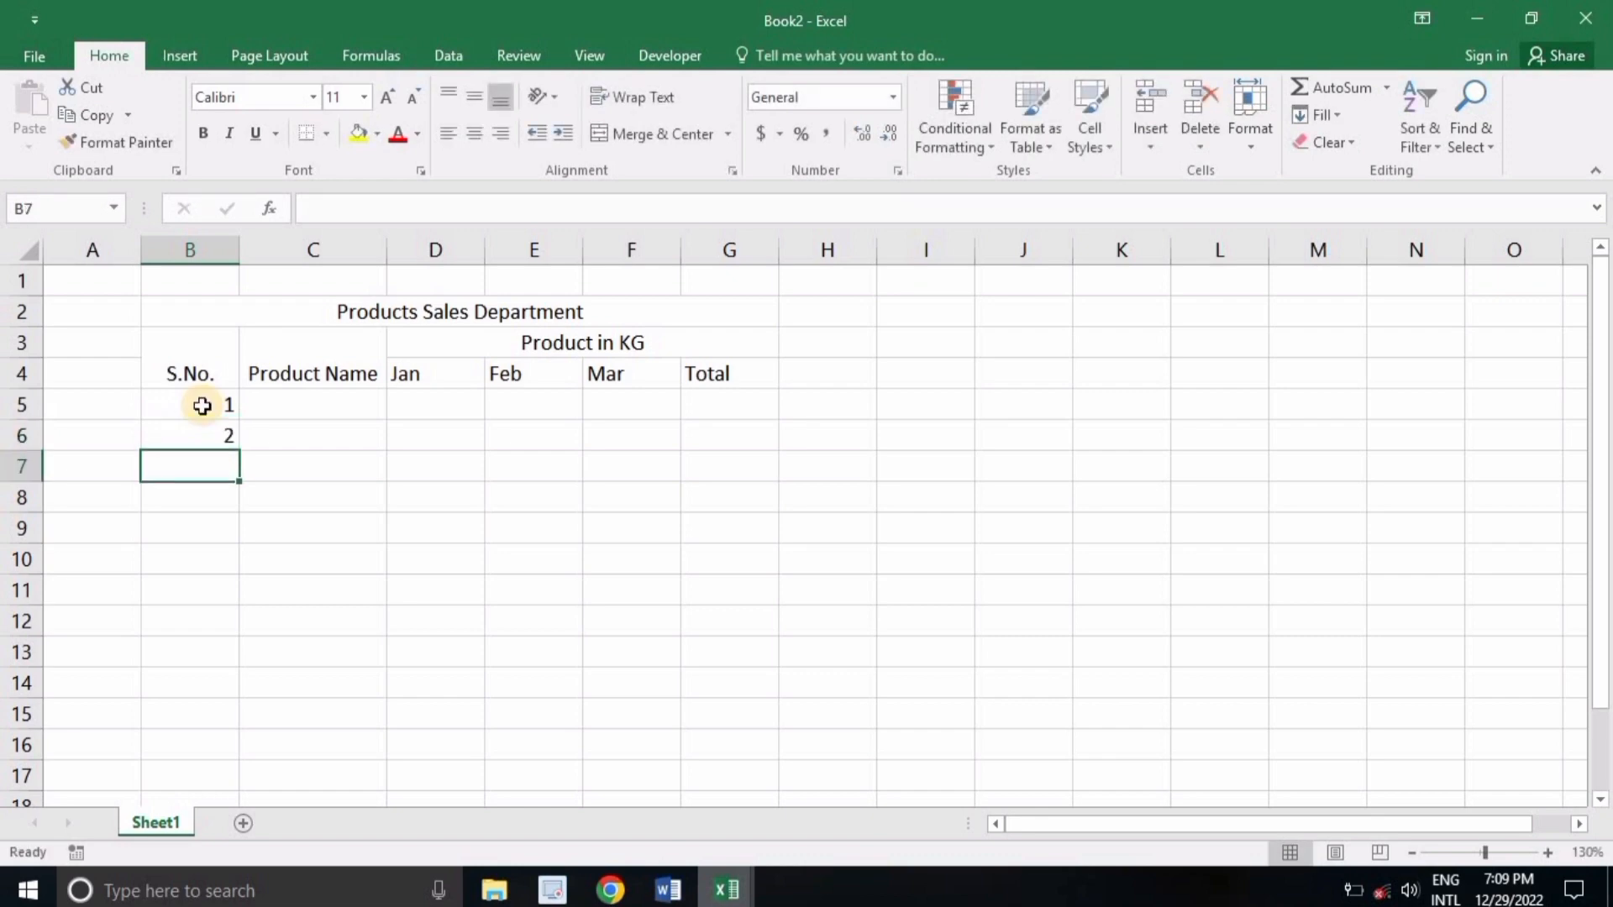
pyautogui.moveTo(201, 406); pyautogui.dragTo(232, 530)
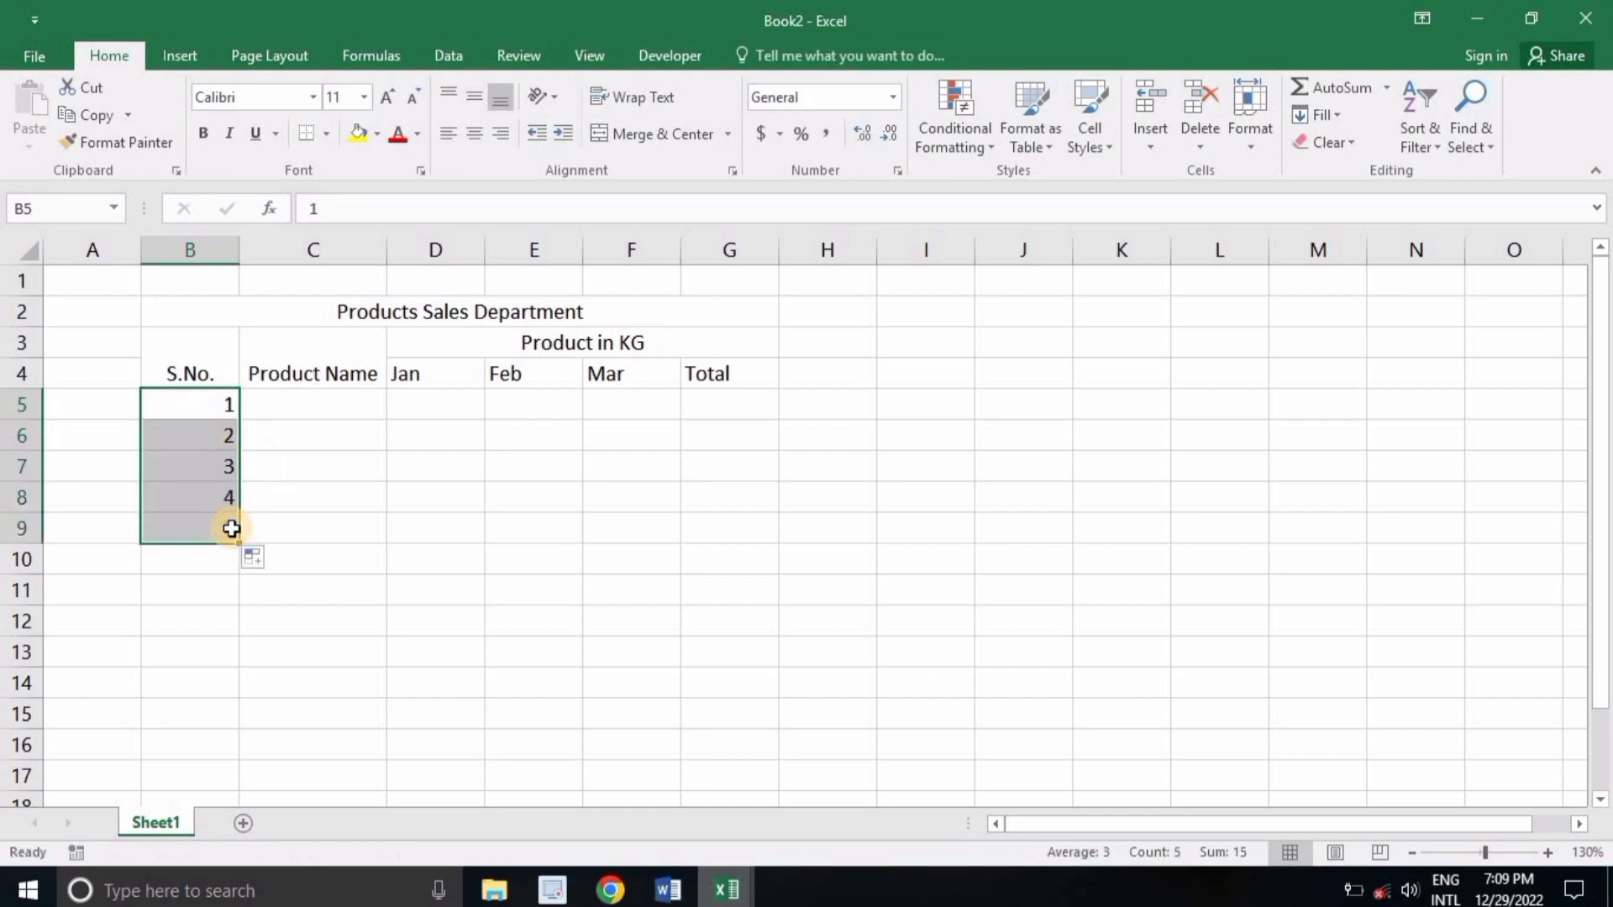
# - Enter the product names "Coffee", "Tea", "Milk Powder", "Seed" and "Biscuits" in cells C5 to C9
pyautogui.click(294, 413)
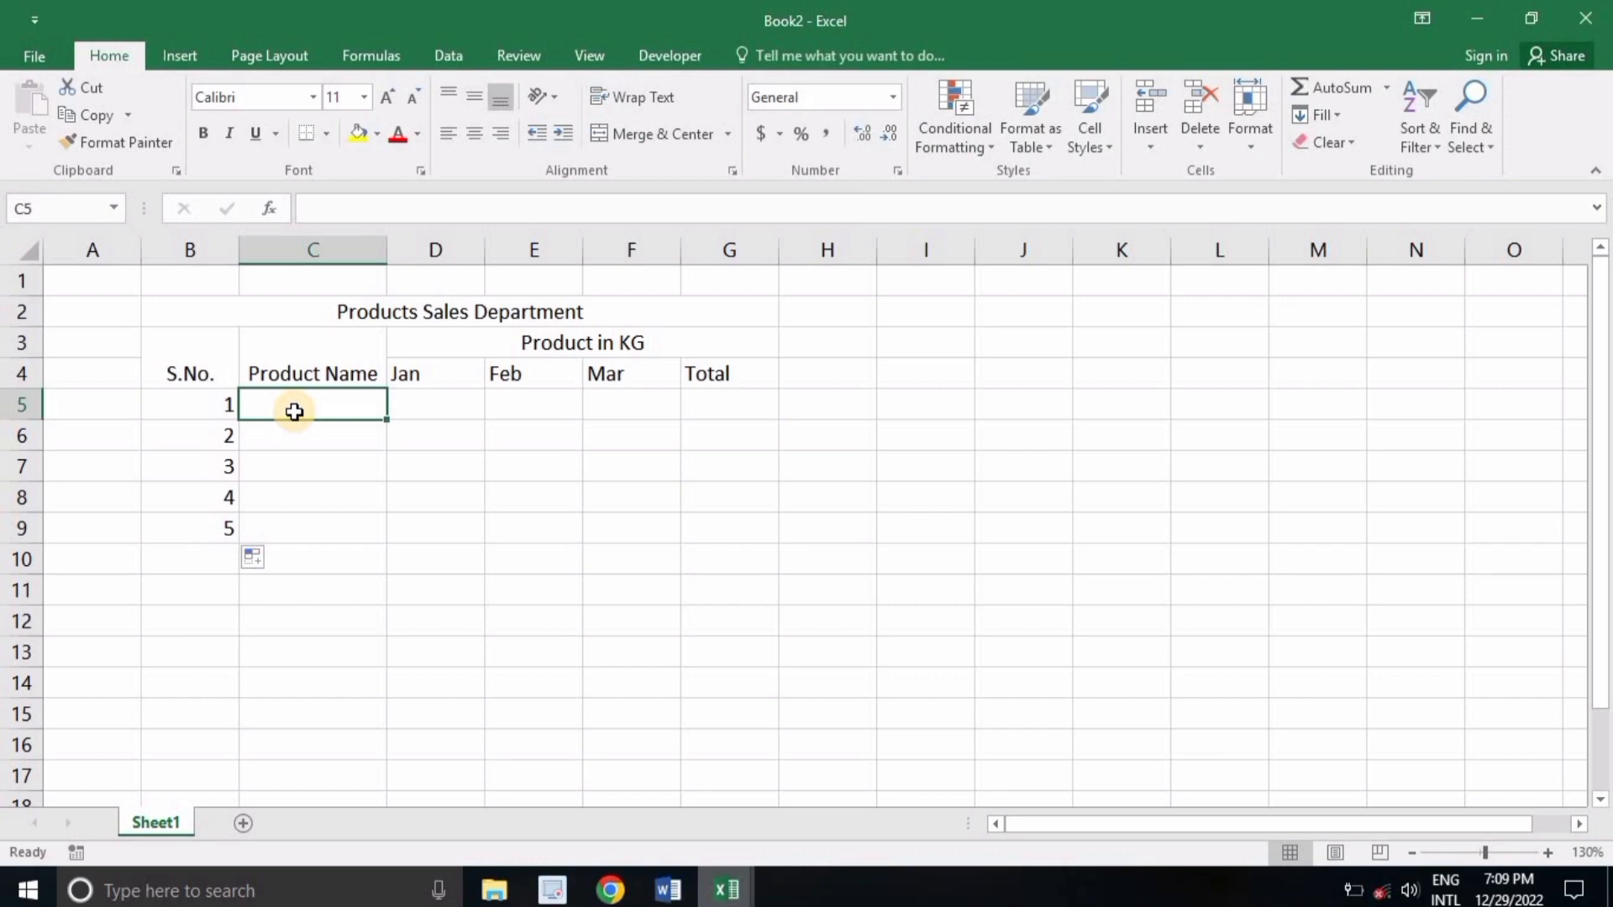
pyautogui.write('Coff')
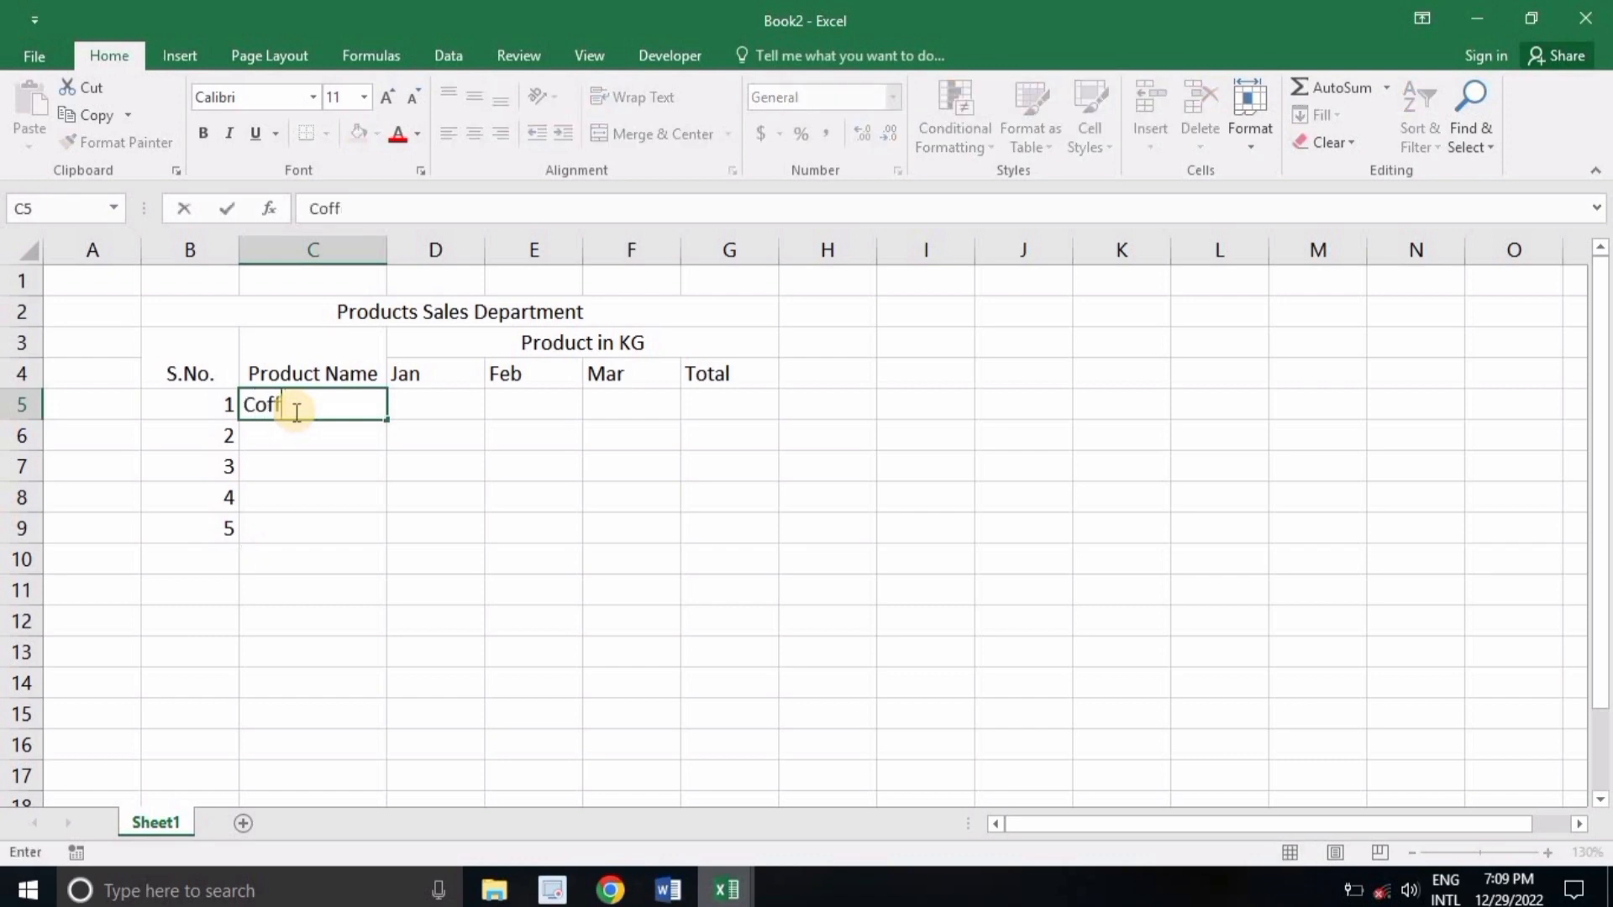
pyautogui.write('ee')
pyautogui.press('Return')
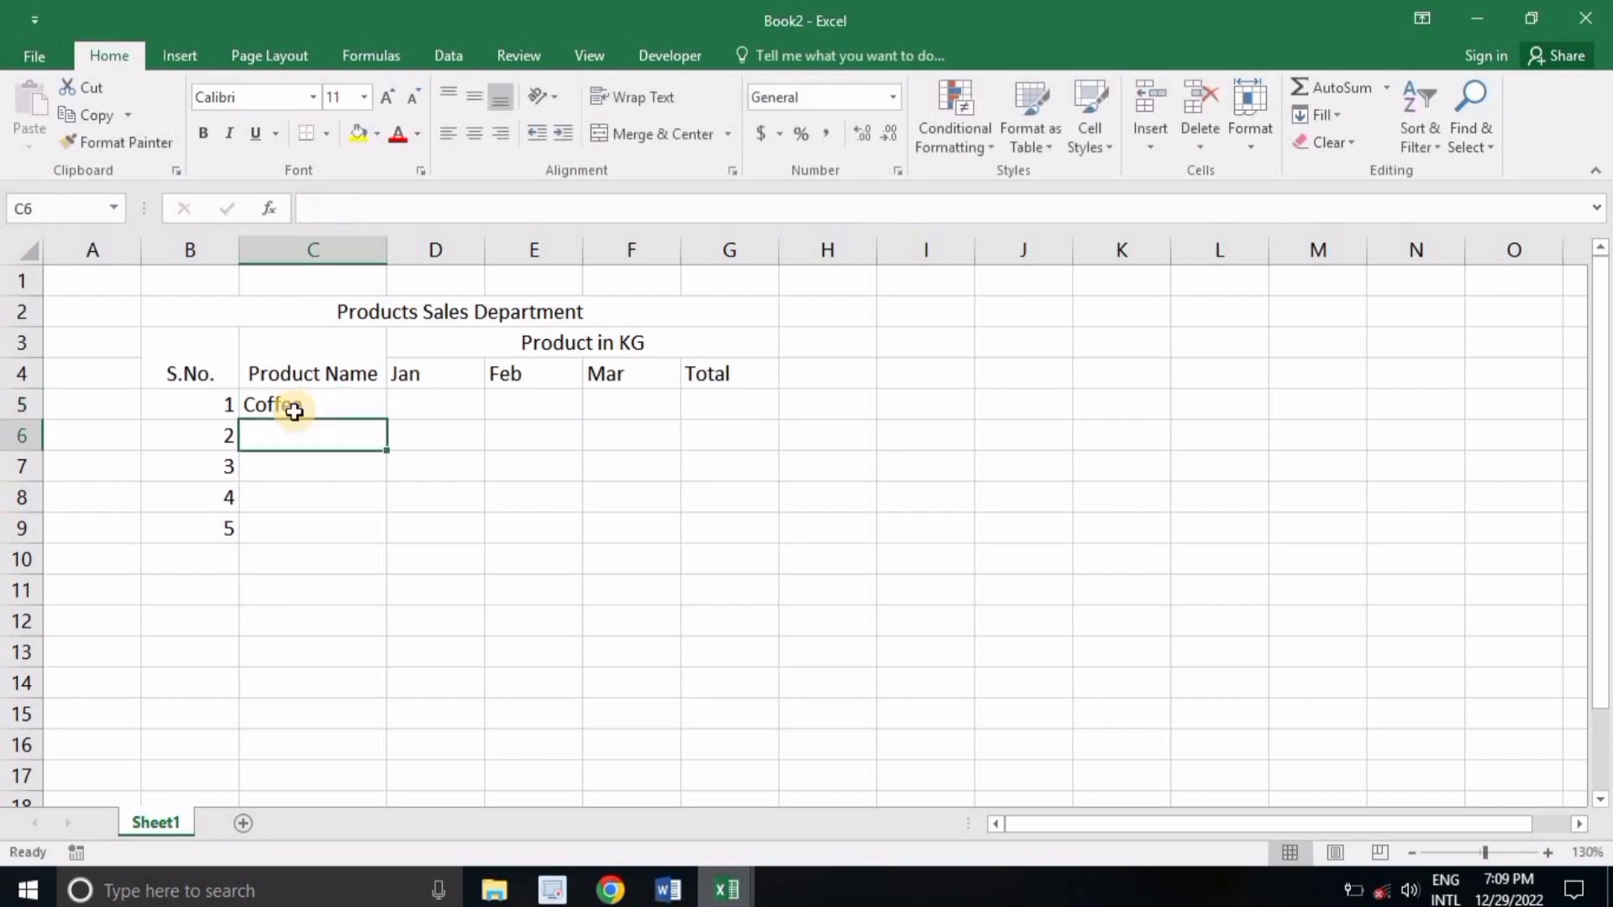
pyautogui.write('Tea')
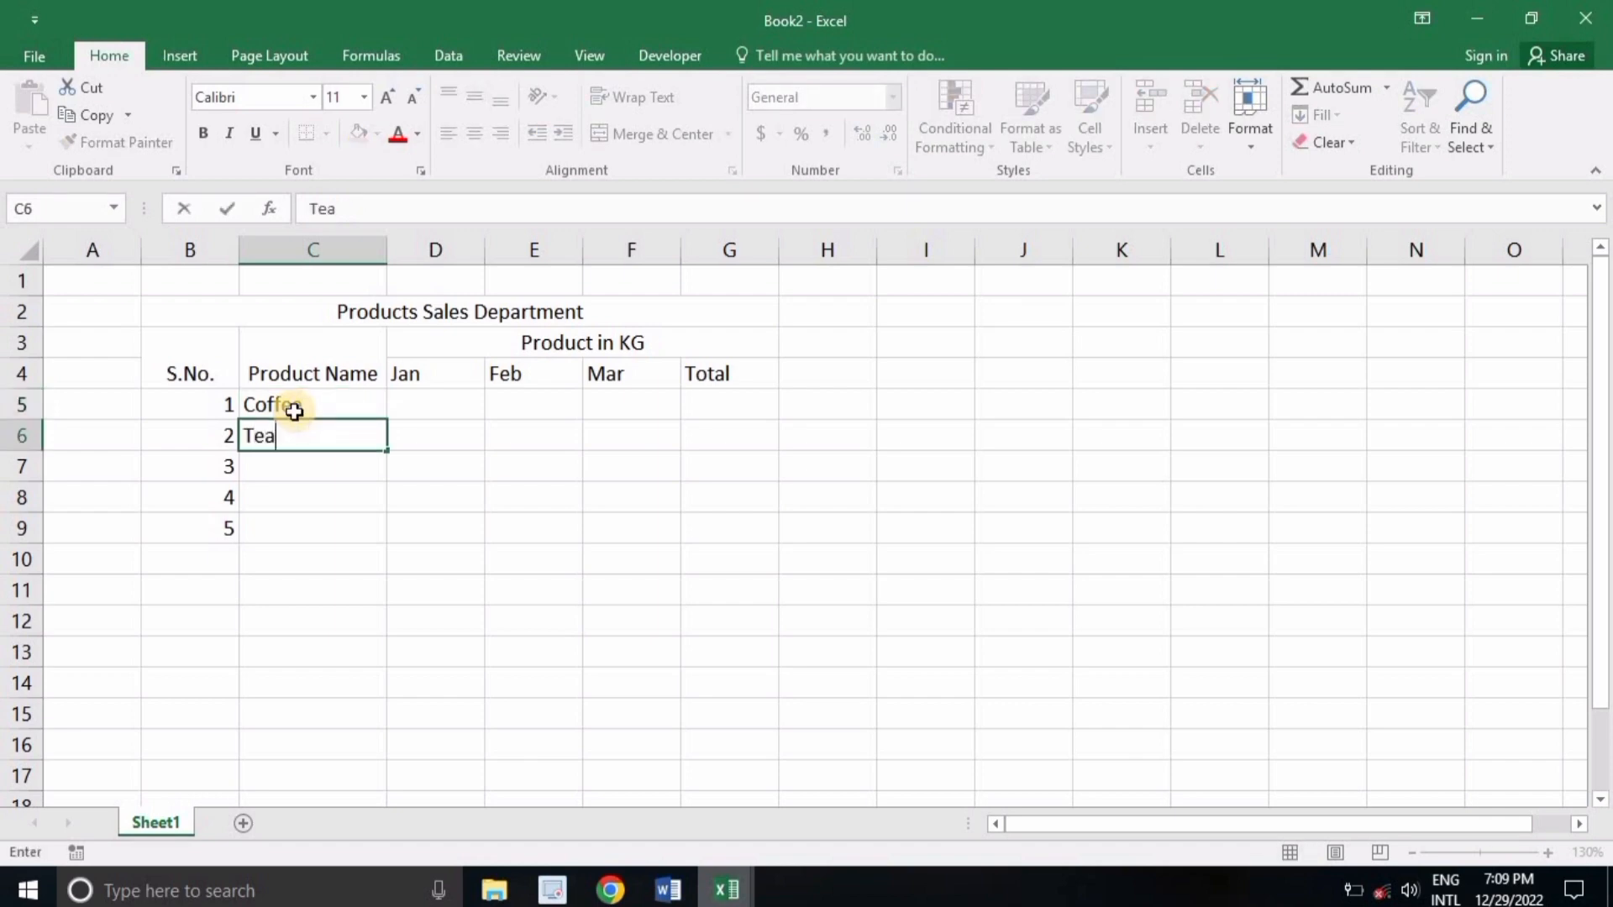
pyautogui.press('Return')
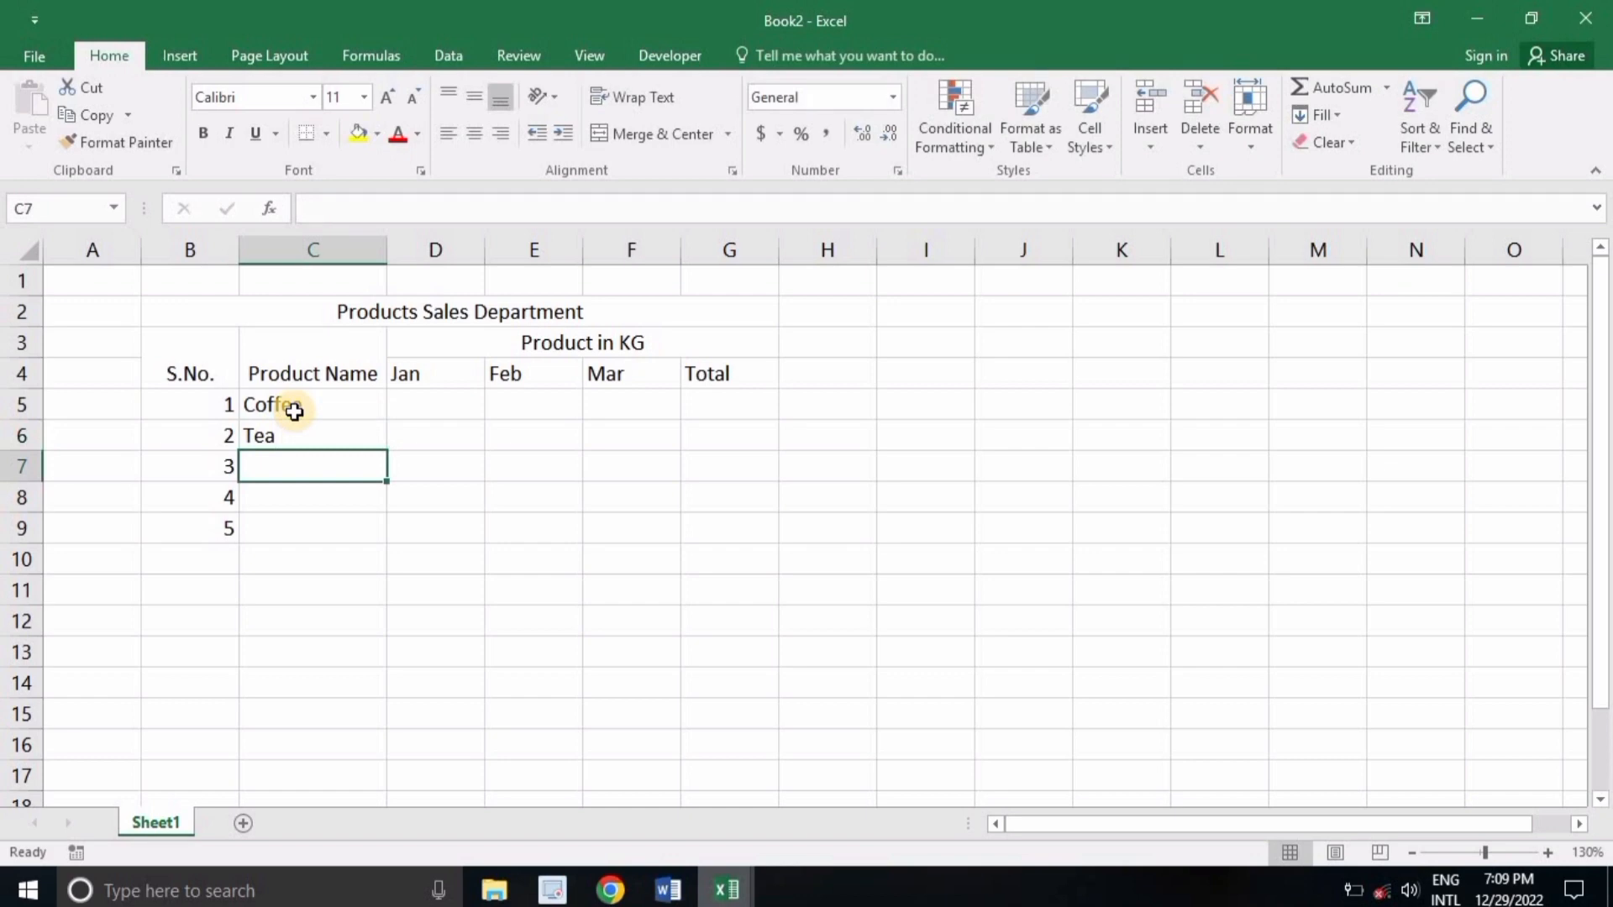
pyautogui.write('Milk')
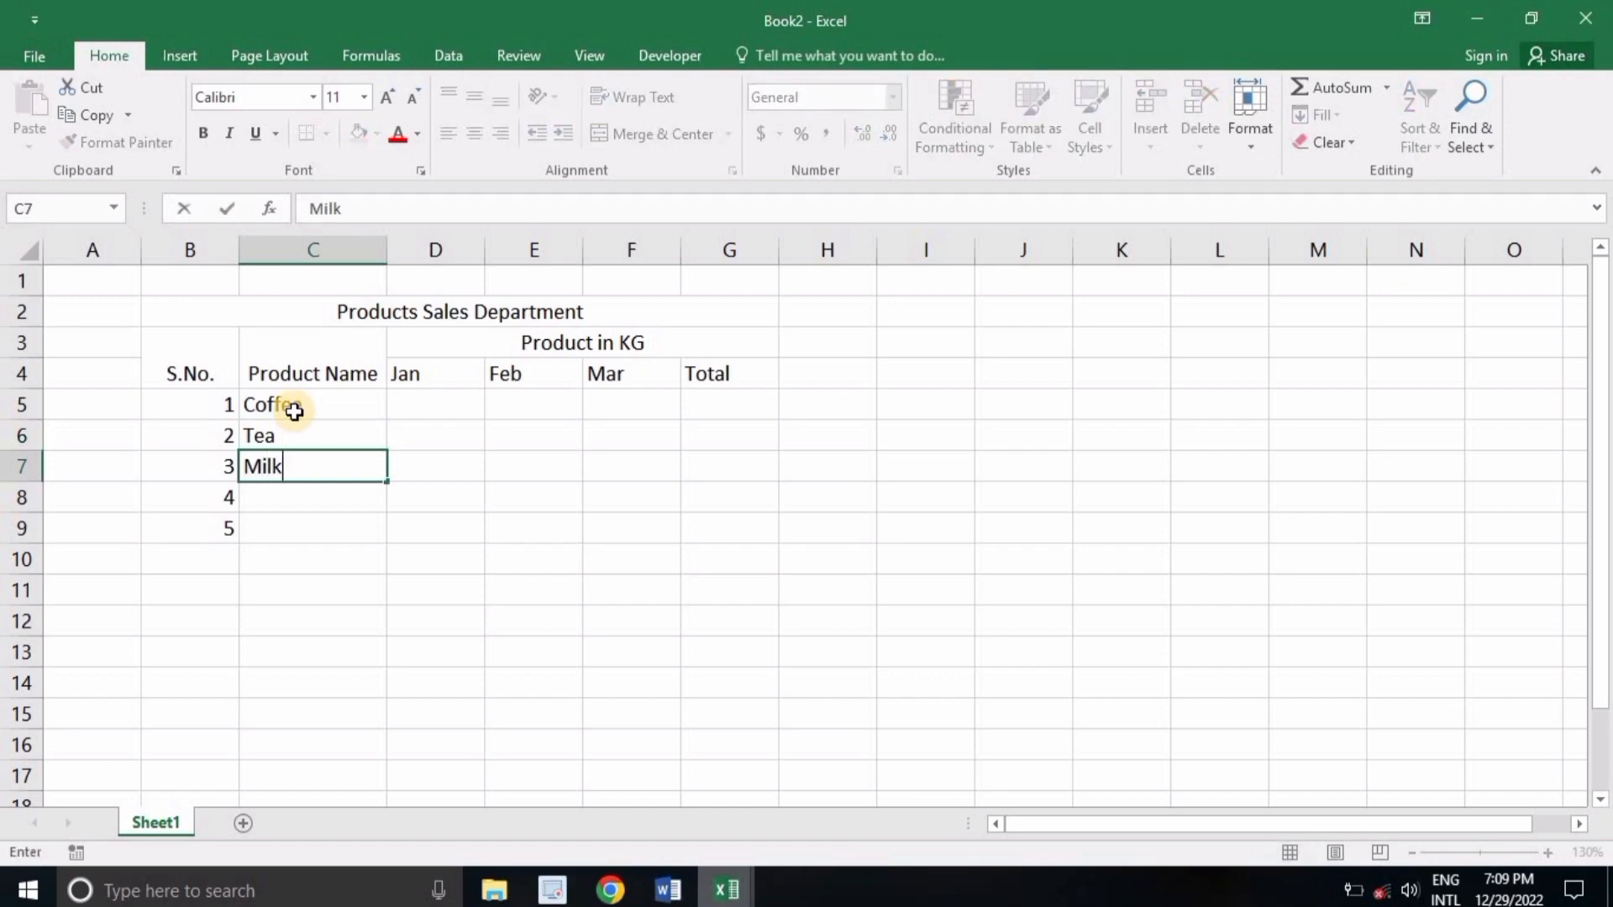
pyautogui.write(' Powder')
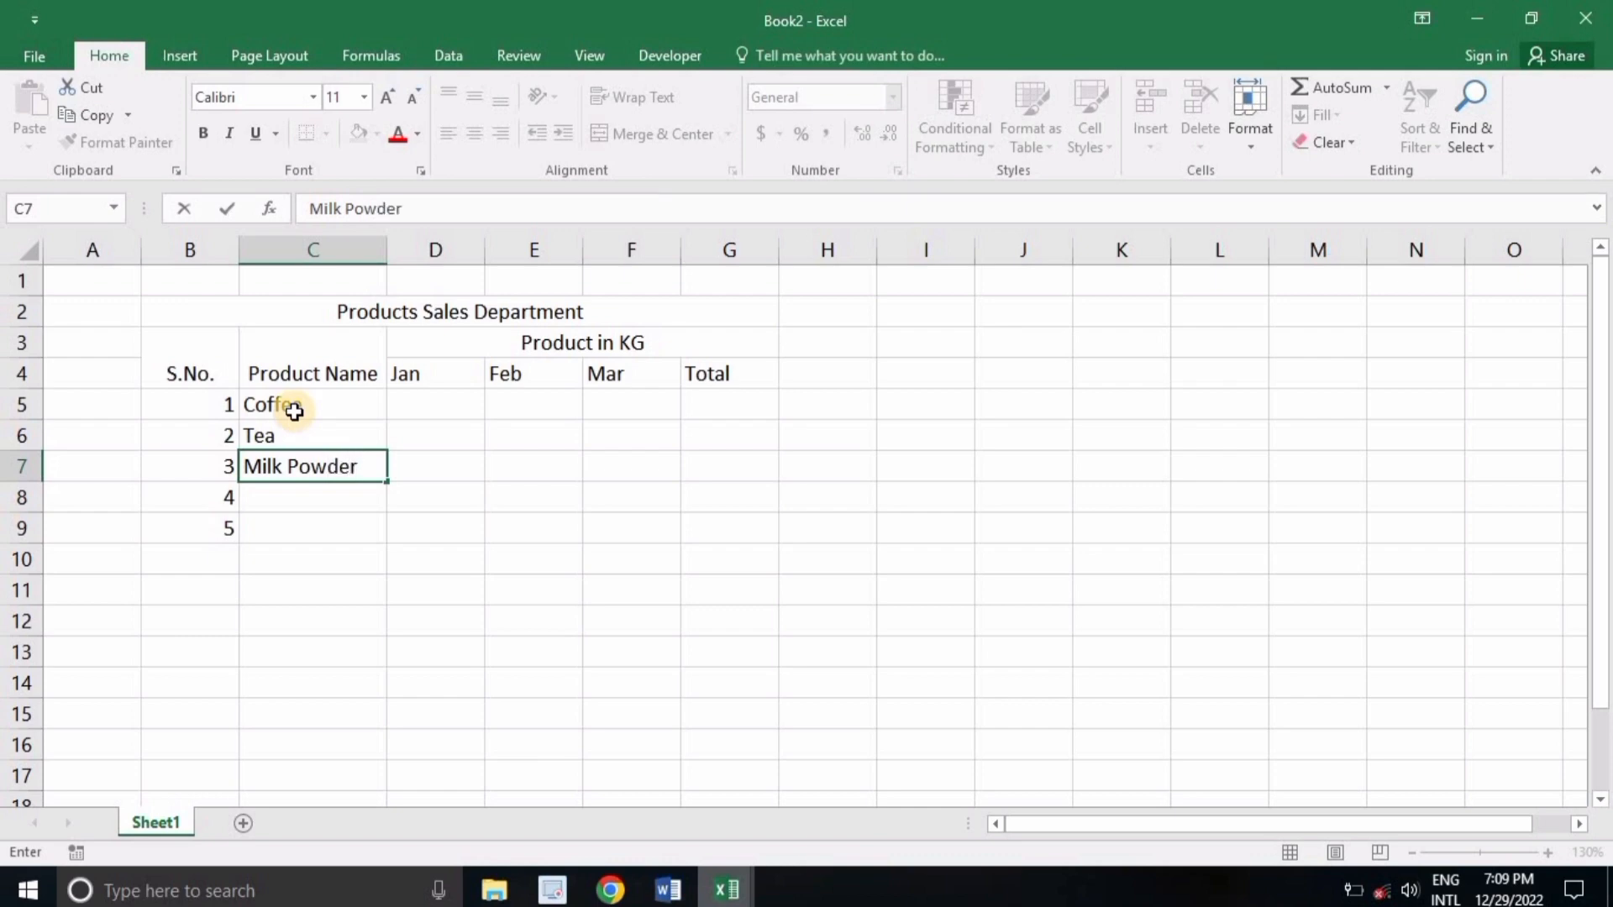
pyautogui.press('Return')
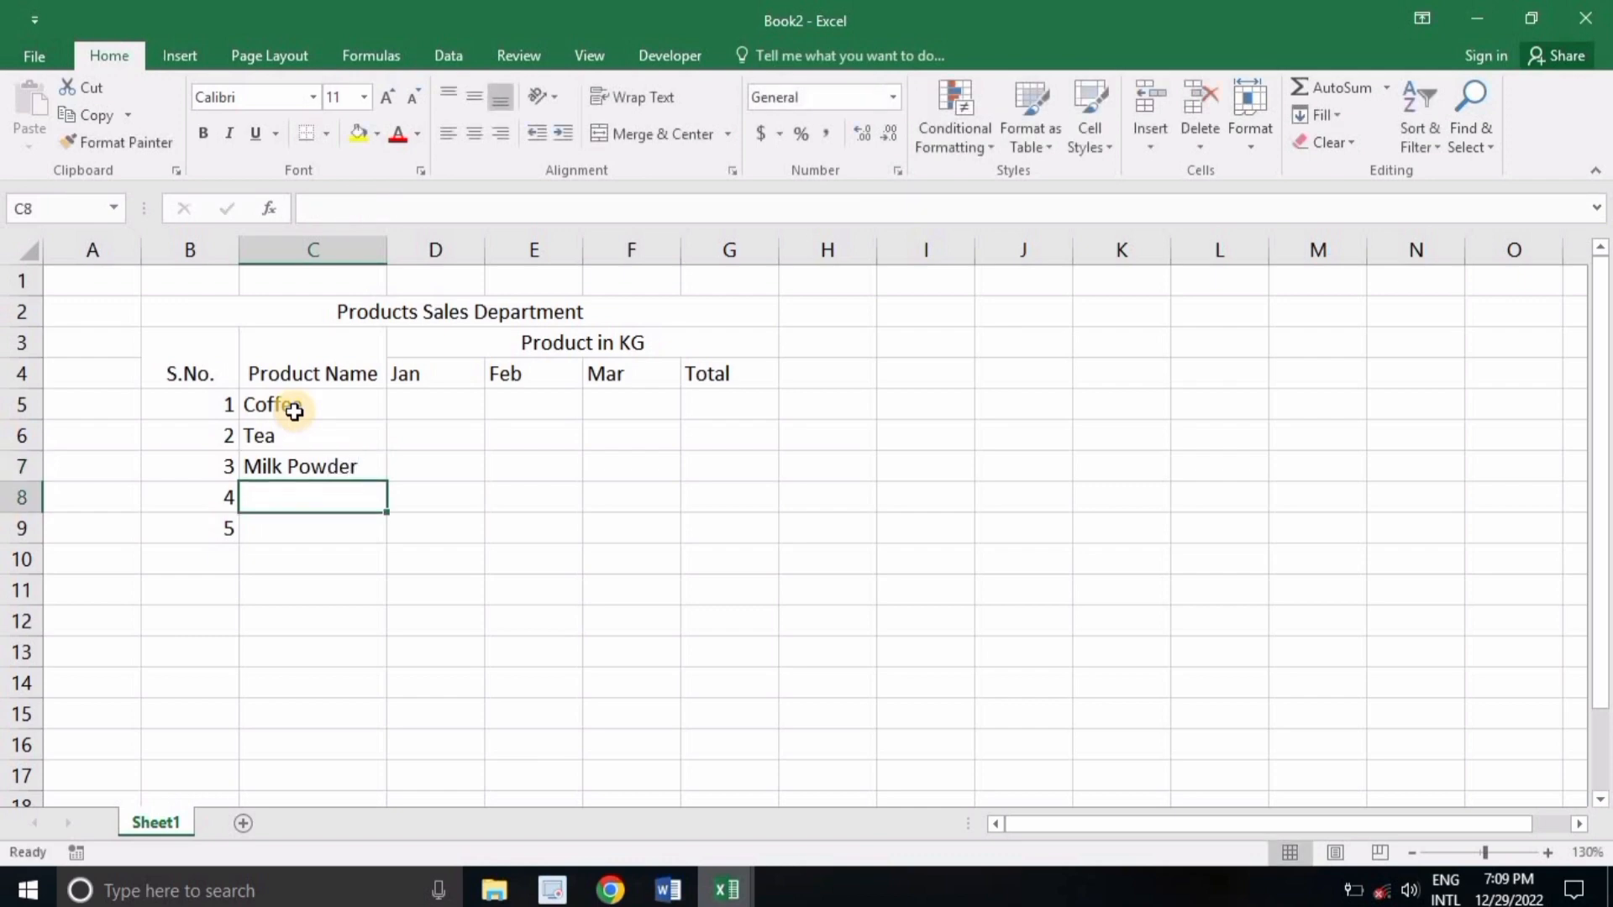
pyautogui.write('S')
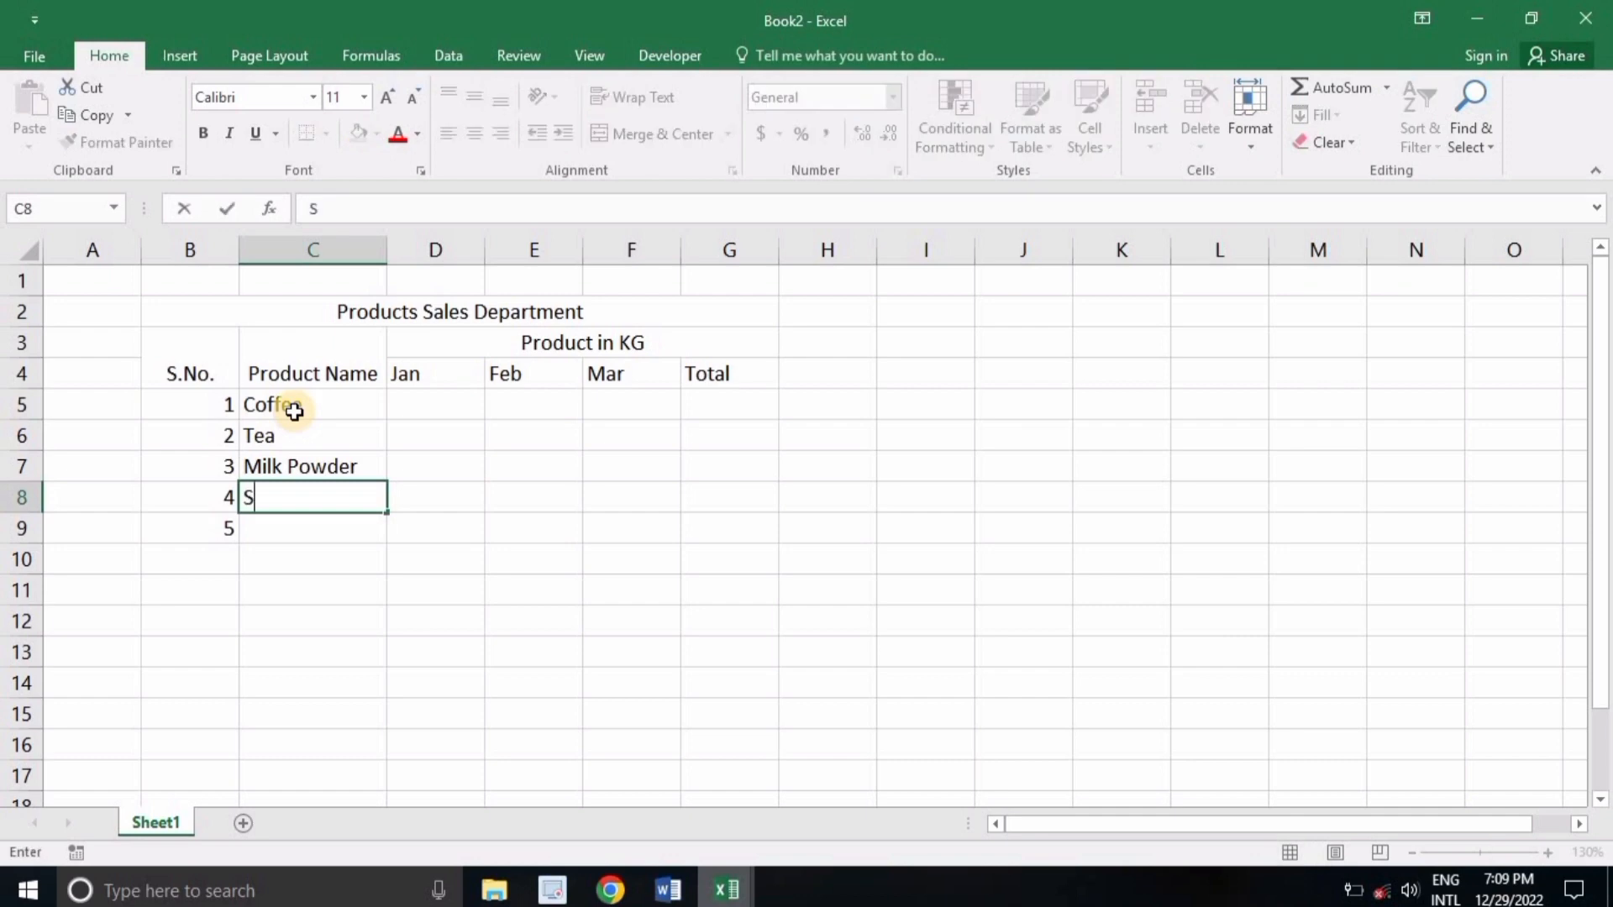
pyautogui.write('eed')
pyautogui.press('Return')
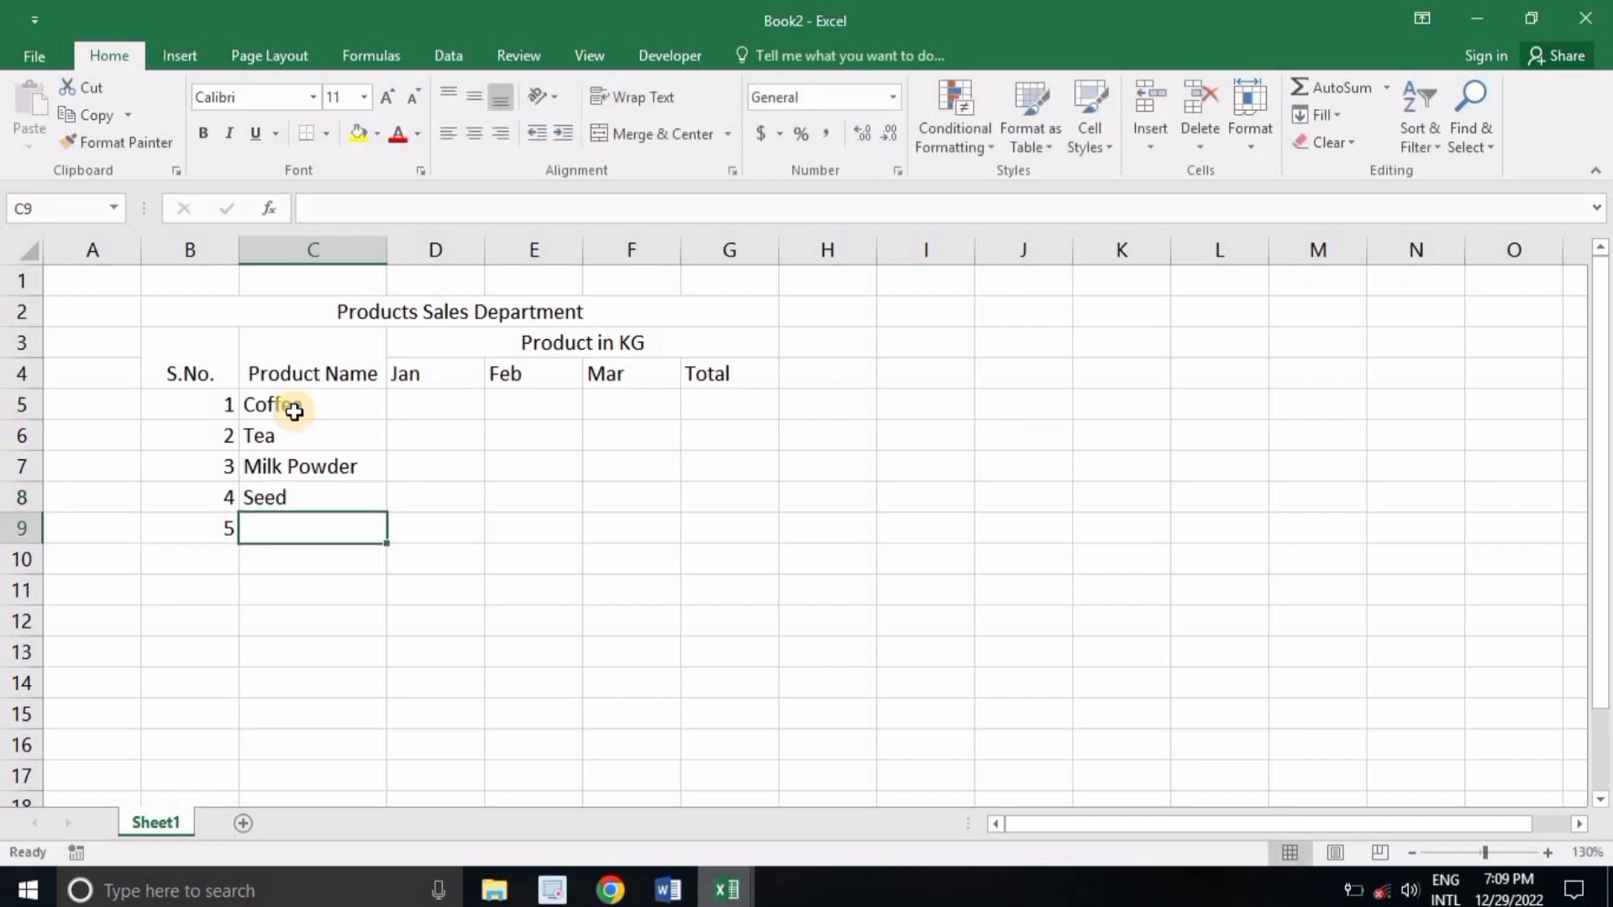
pyautogui.write('Biscuits')
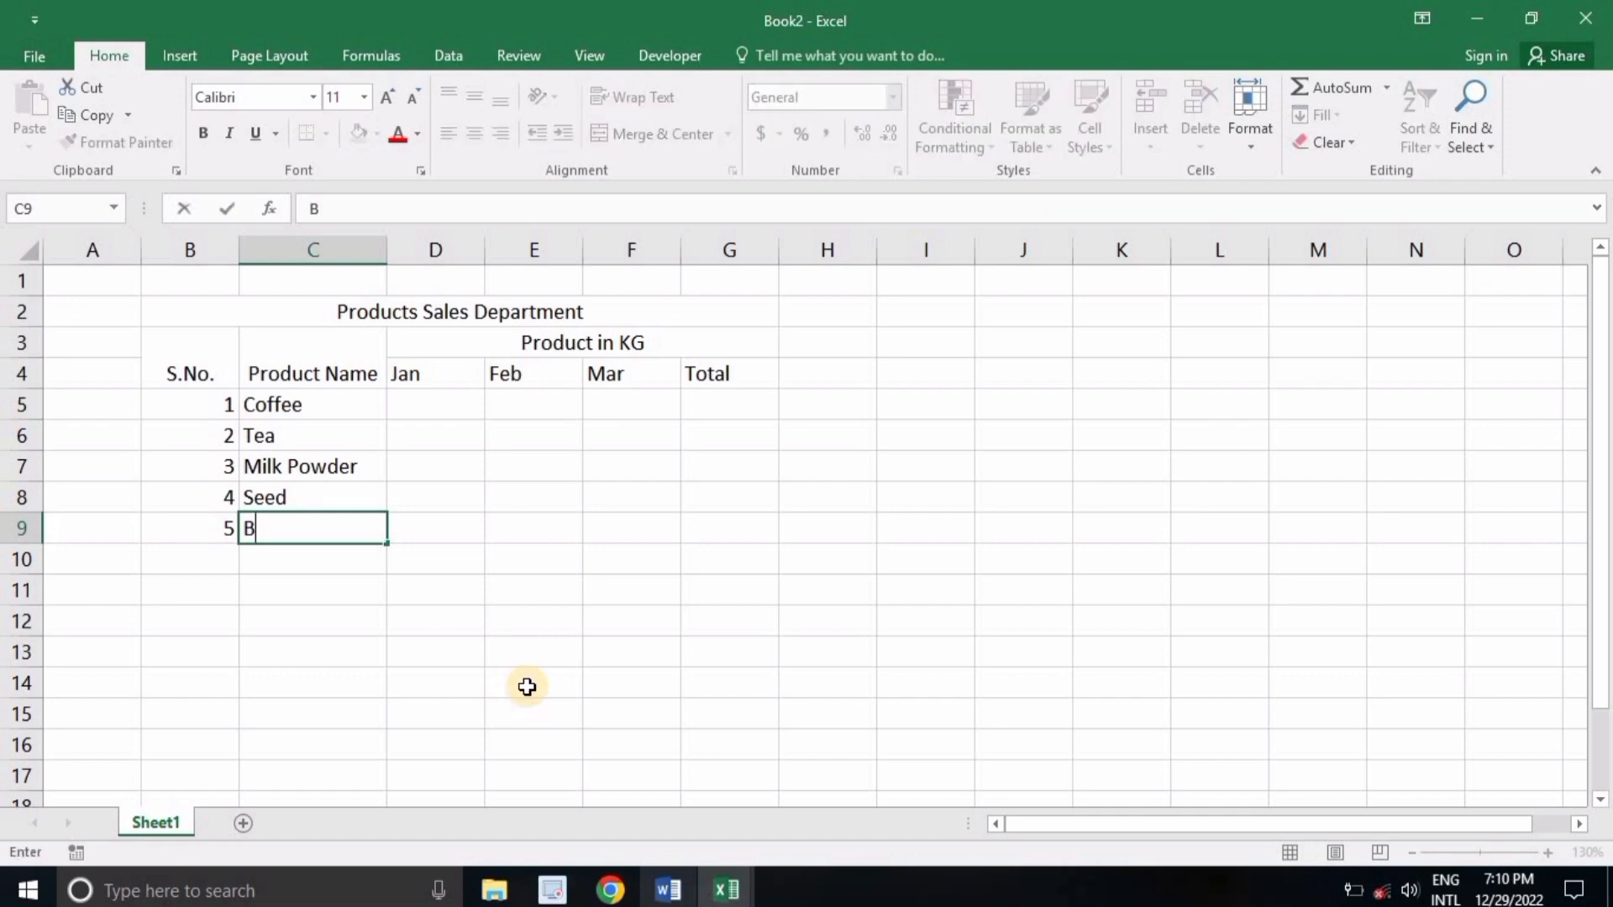
pyautogui.press('Return')
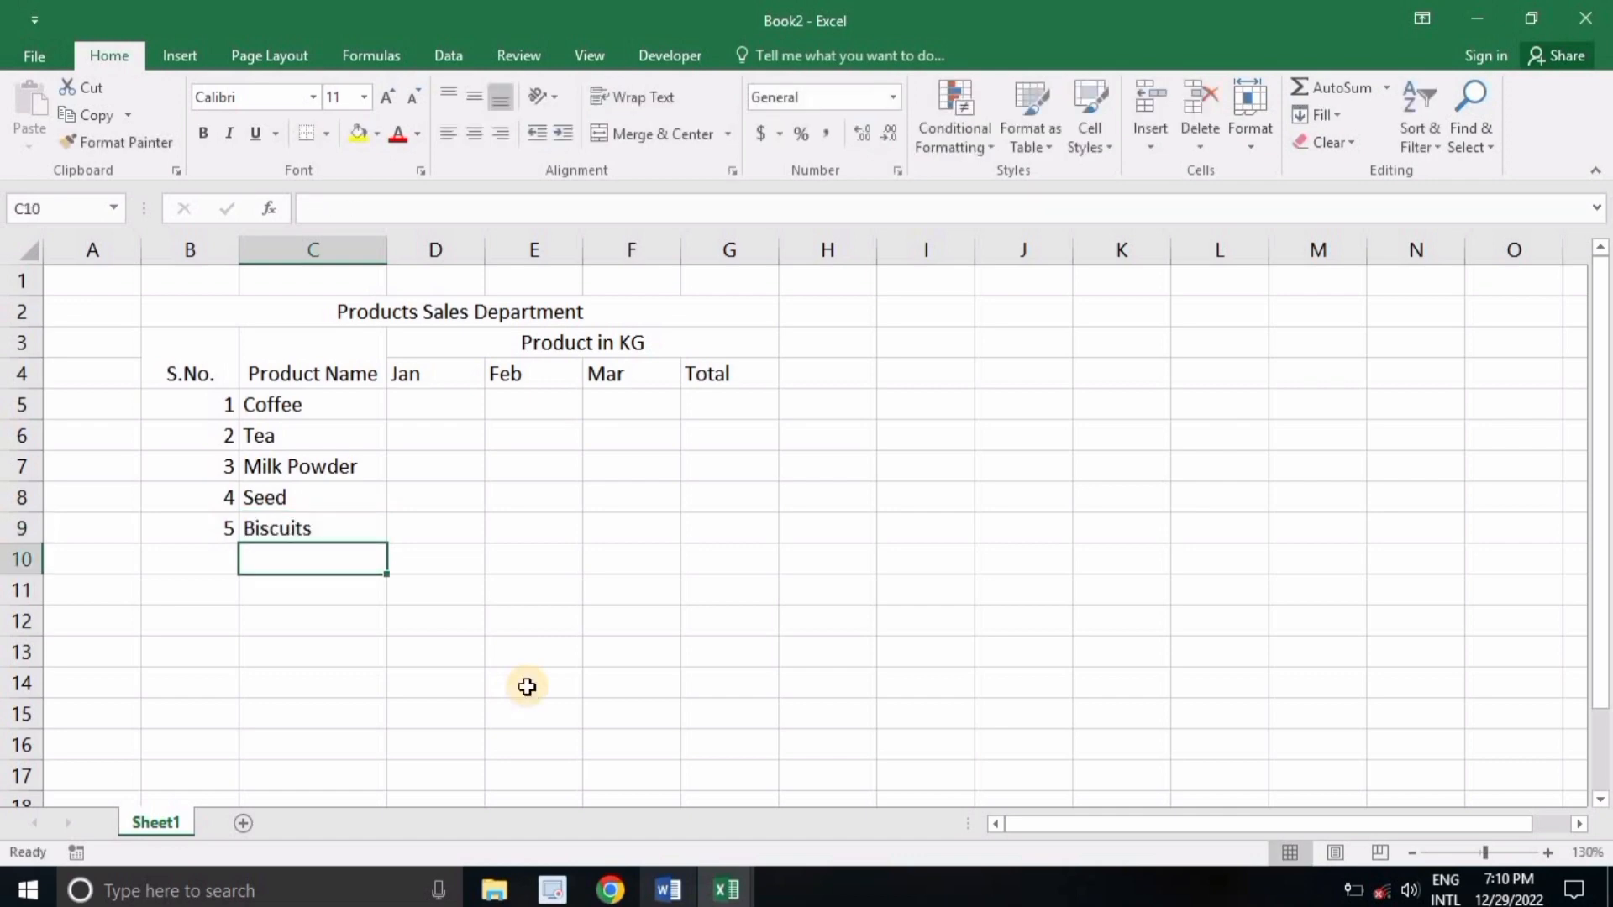
# - Fill all of D5:F9 at once with the formula =RANDBETWEEN(500,1000) for the monthly quantities
pyautogui.click(459, 408)
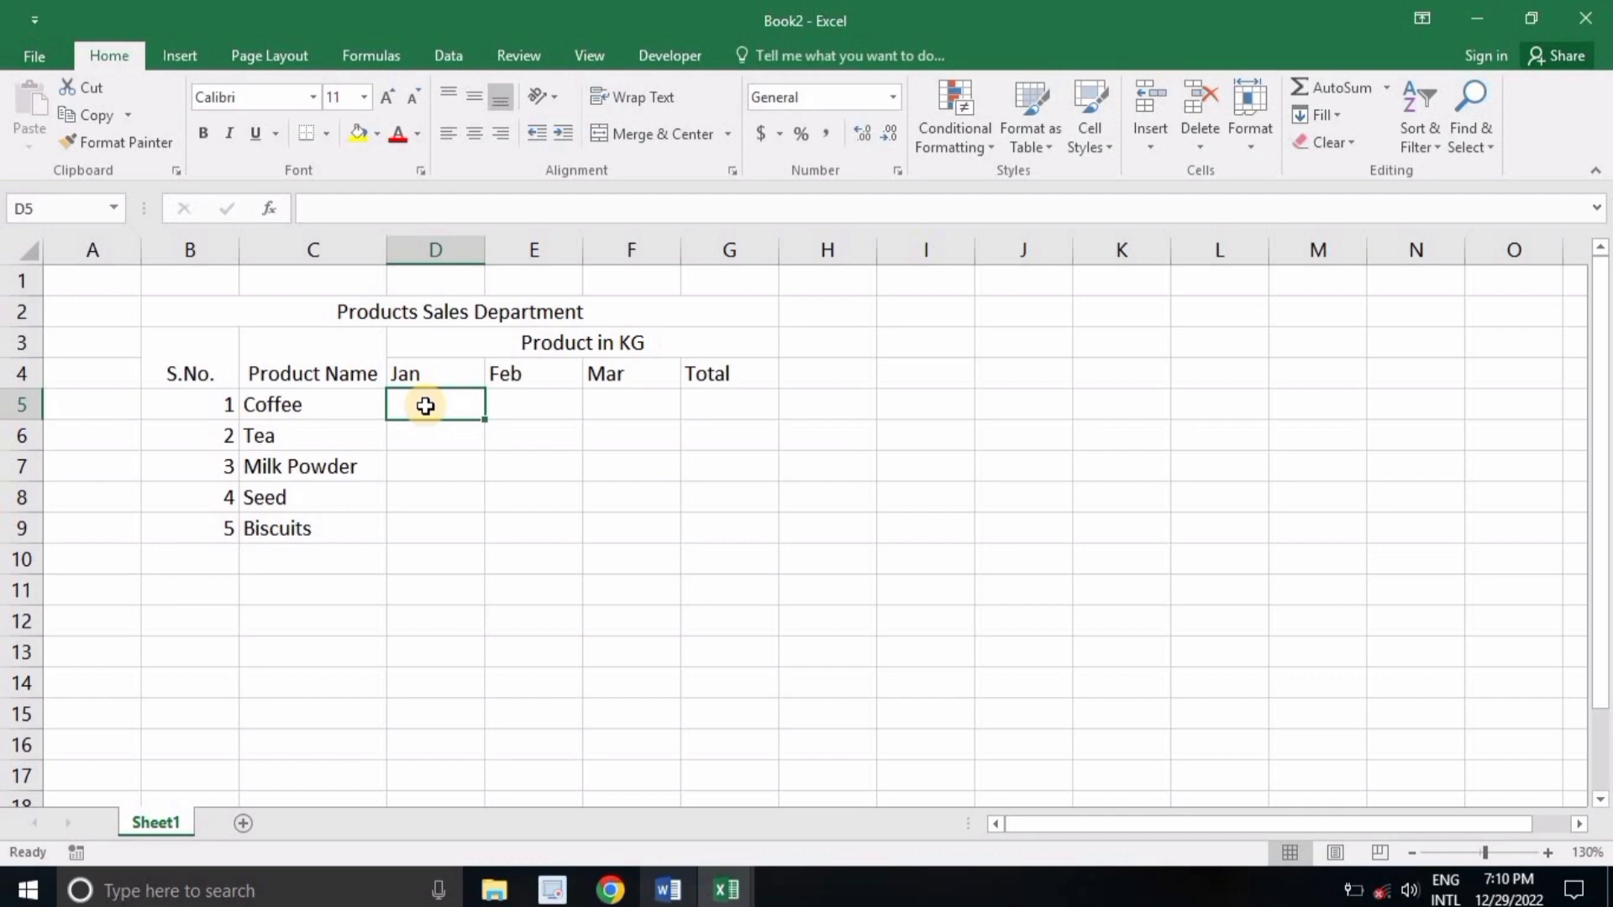
pyautogui.moveTo(425, 406); pyautogui.dragTo(605, 531)
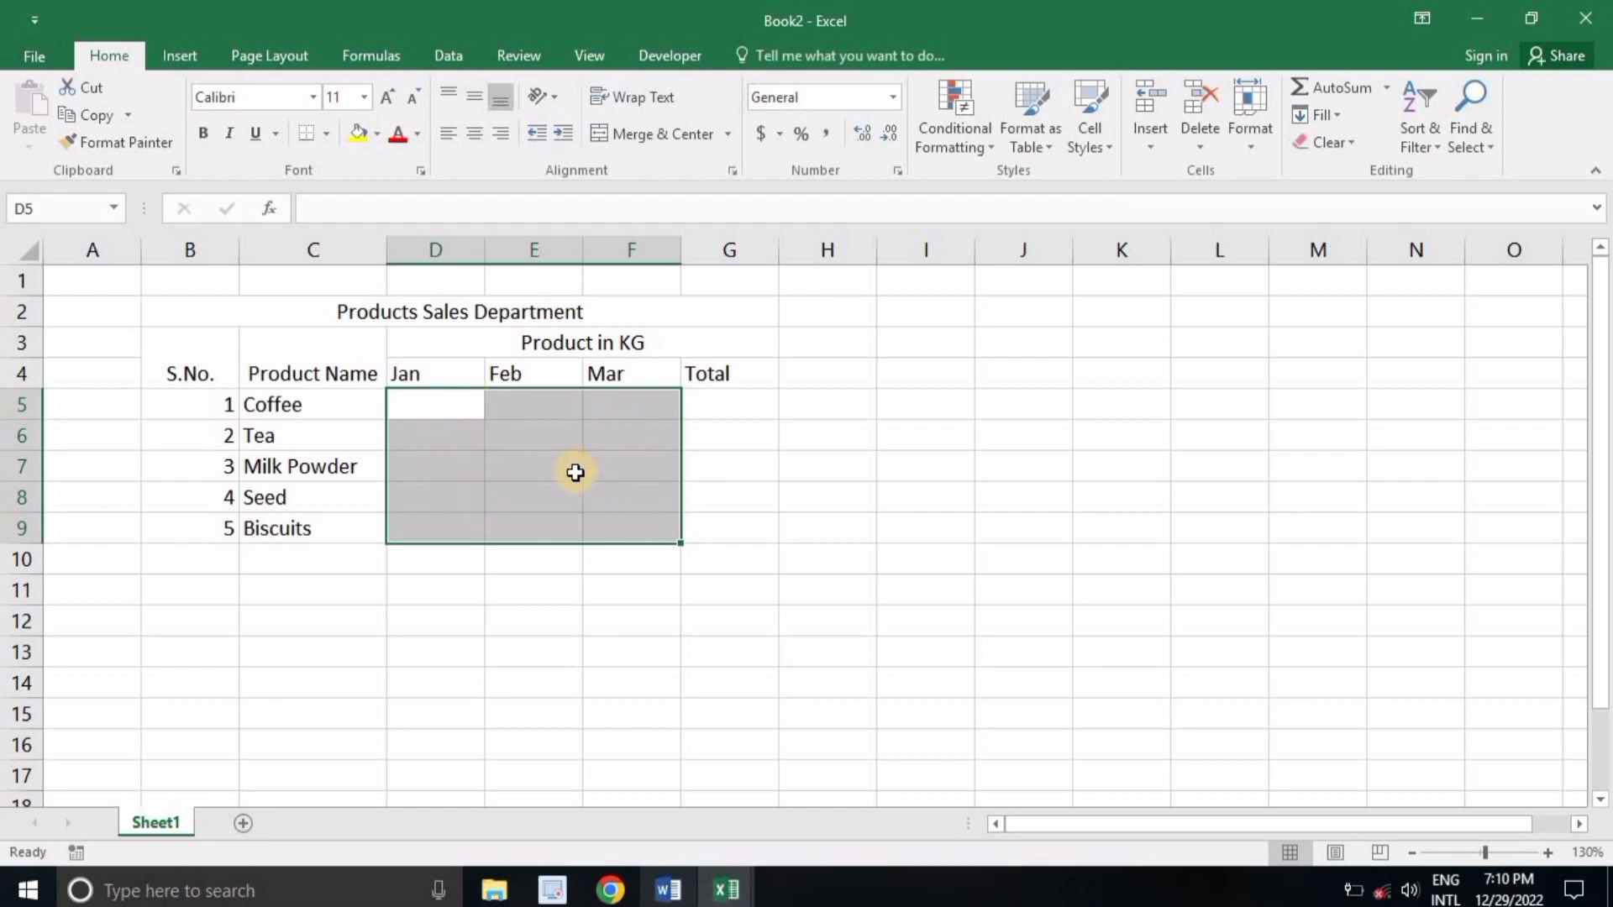
pyautogui.write('=rand')
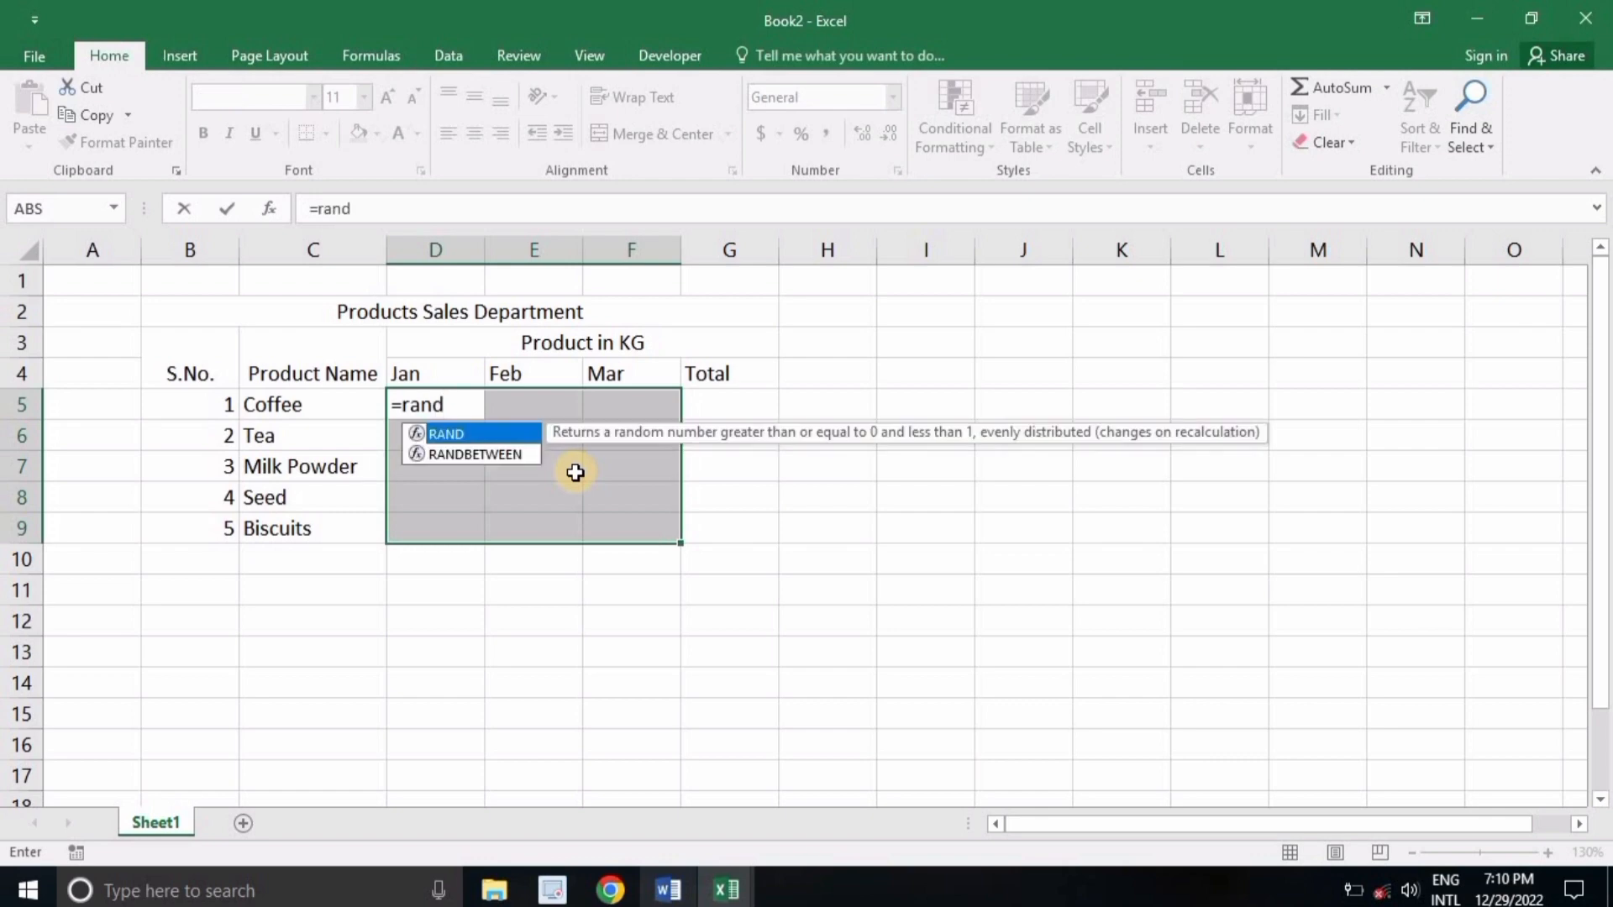
pyautogui.write('b')
pyautogui.press('Tab')
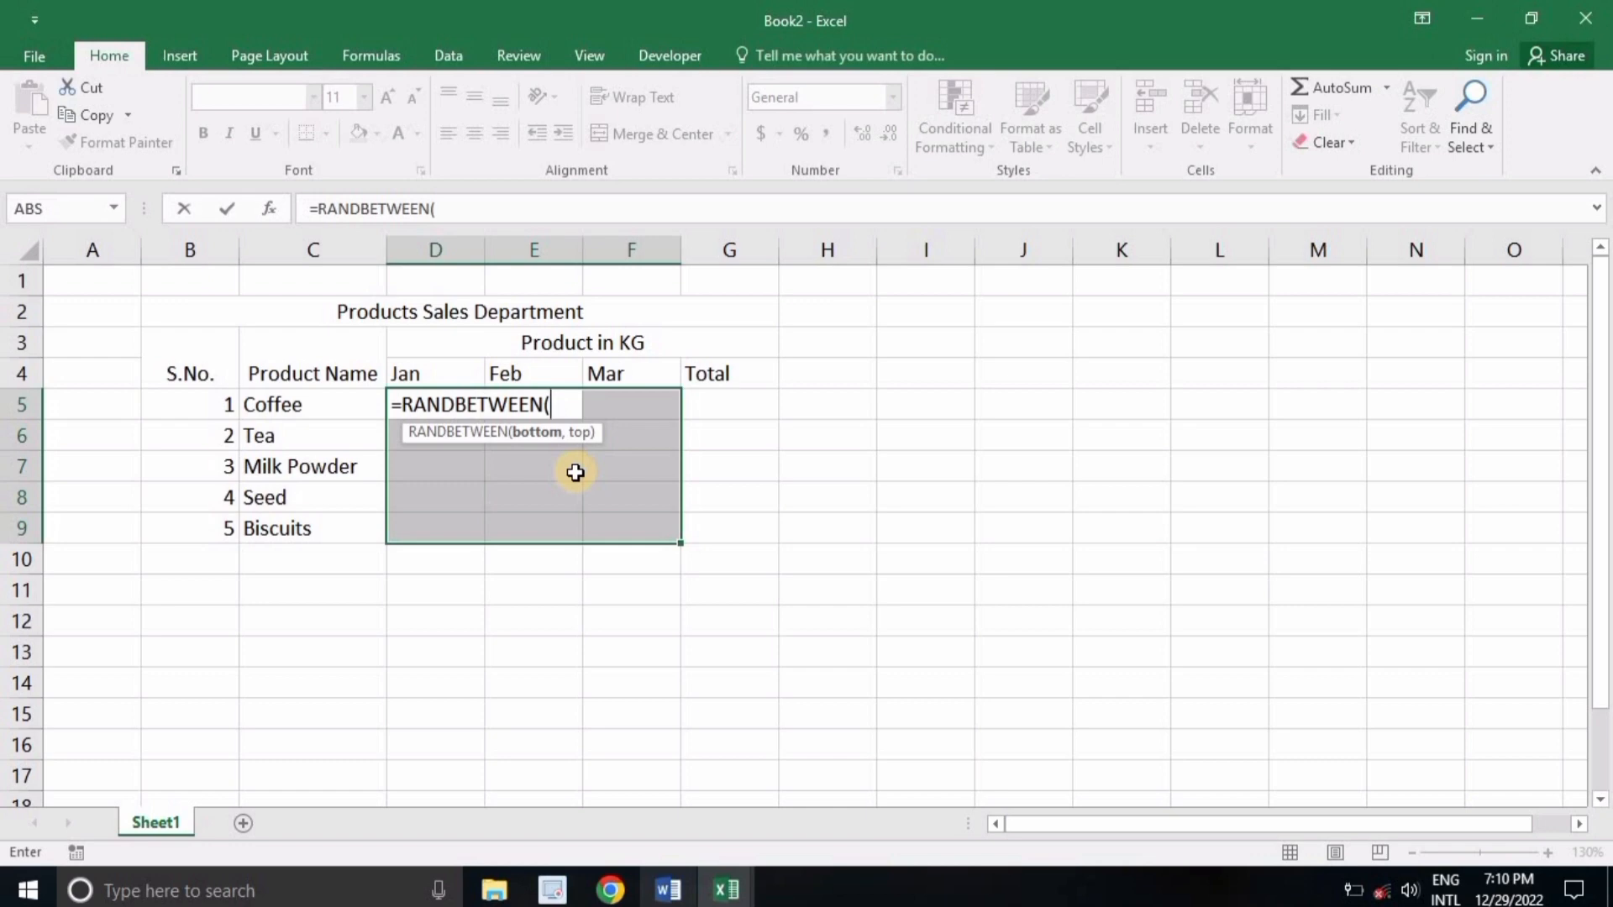
pyautogui.write('500')
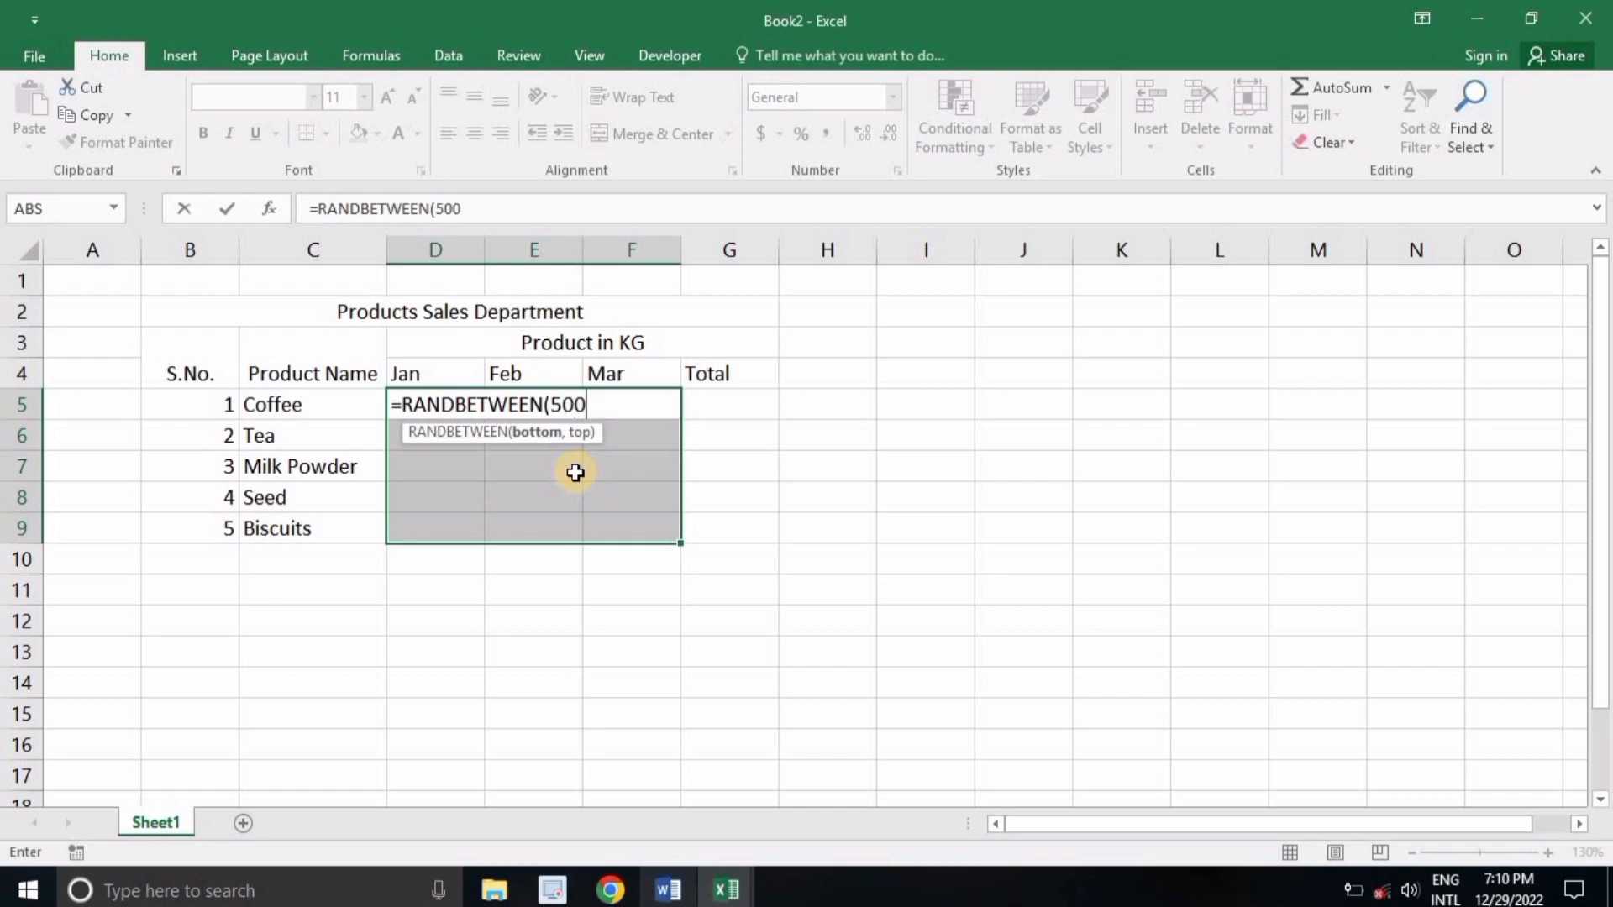
pyautogui.write(',1000)')
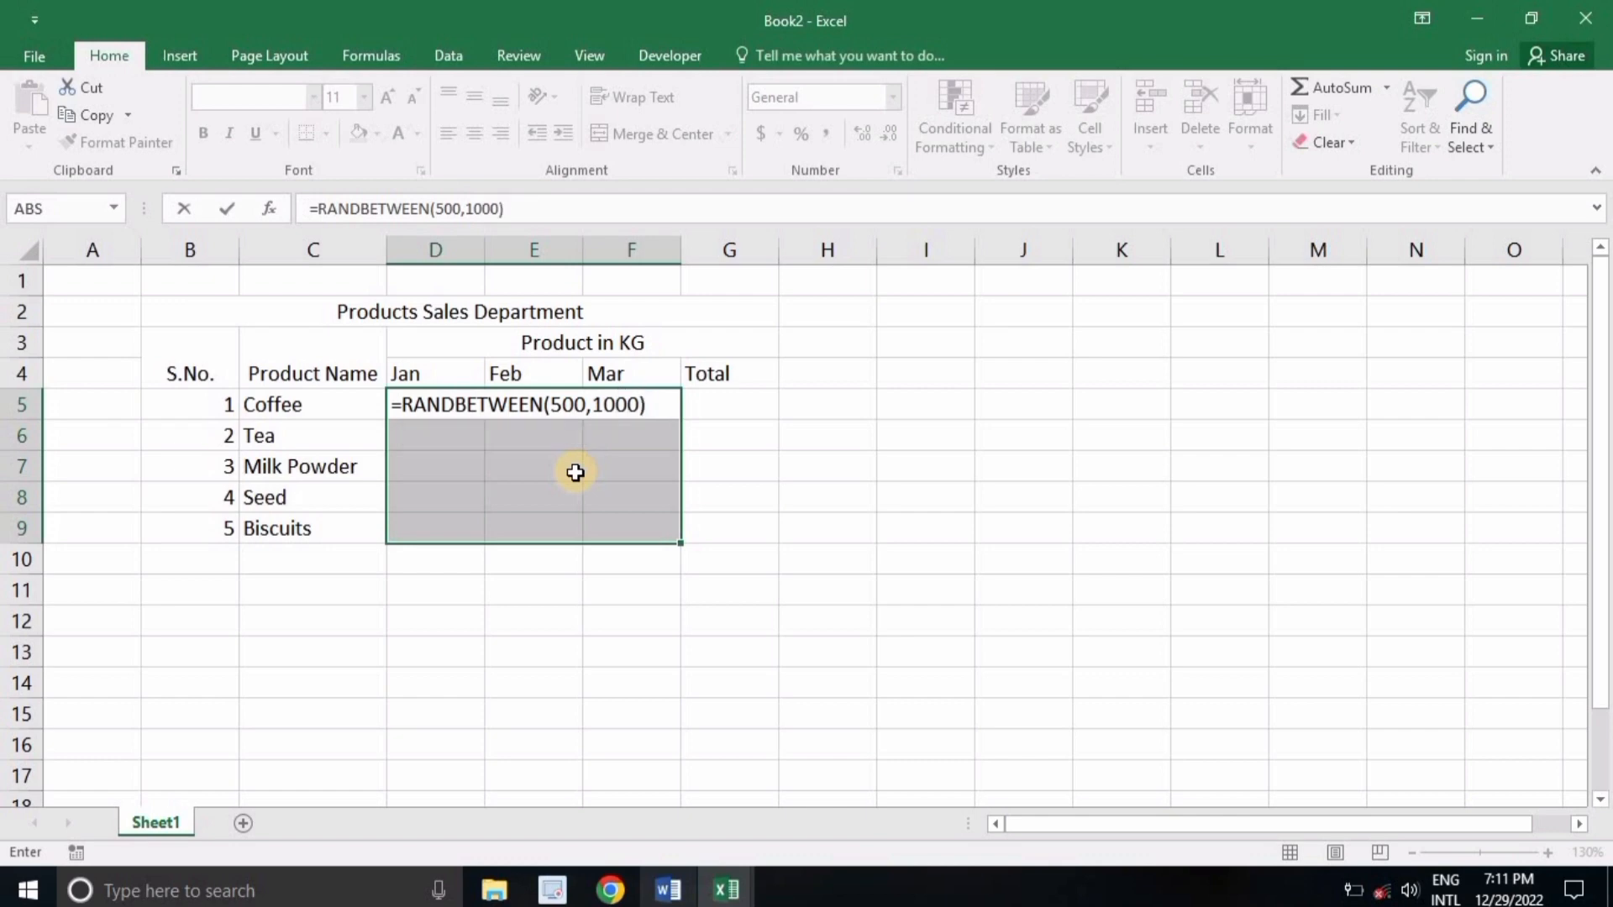
pyautogui.hotkey('ctrl', 'Return')
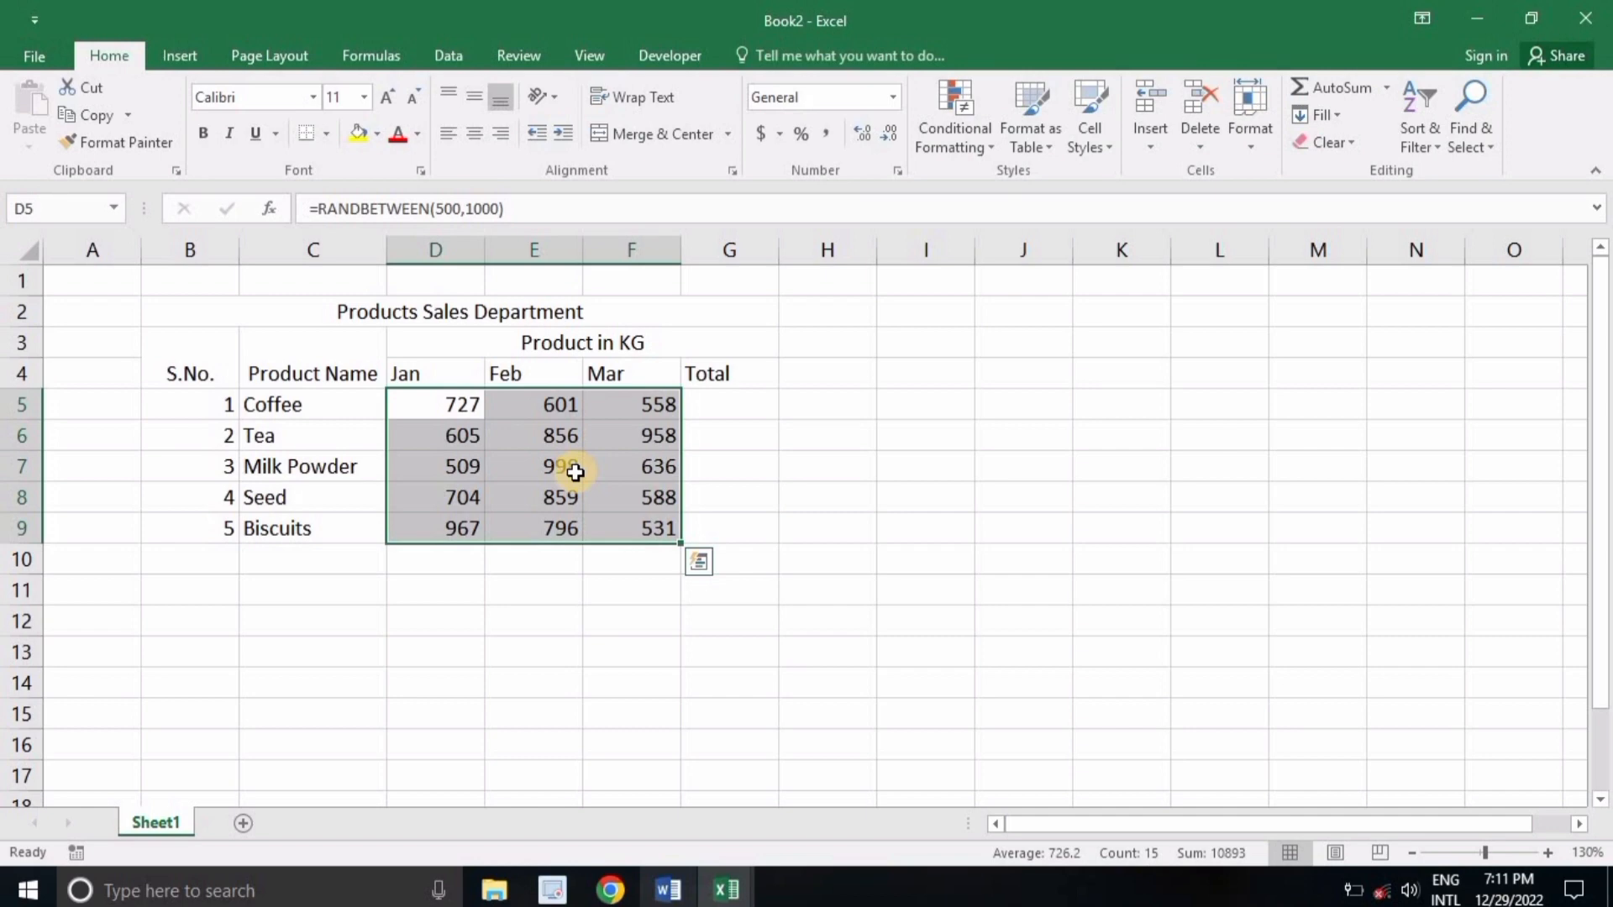
# - Replace the random formulas in D5:F9 with their fixed values by copying the range and using Paste Special with Values on itself
pyautogui.hotkey('ctrl', 'c')
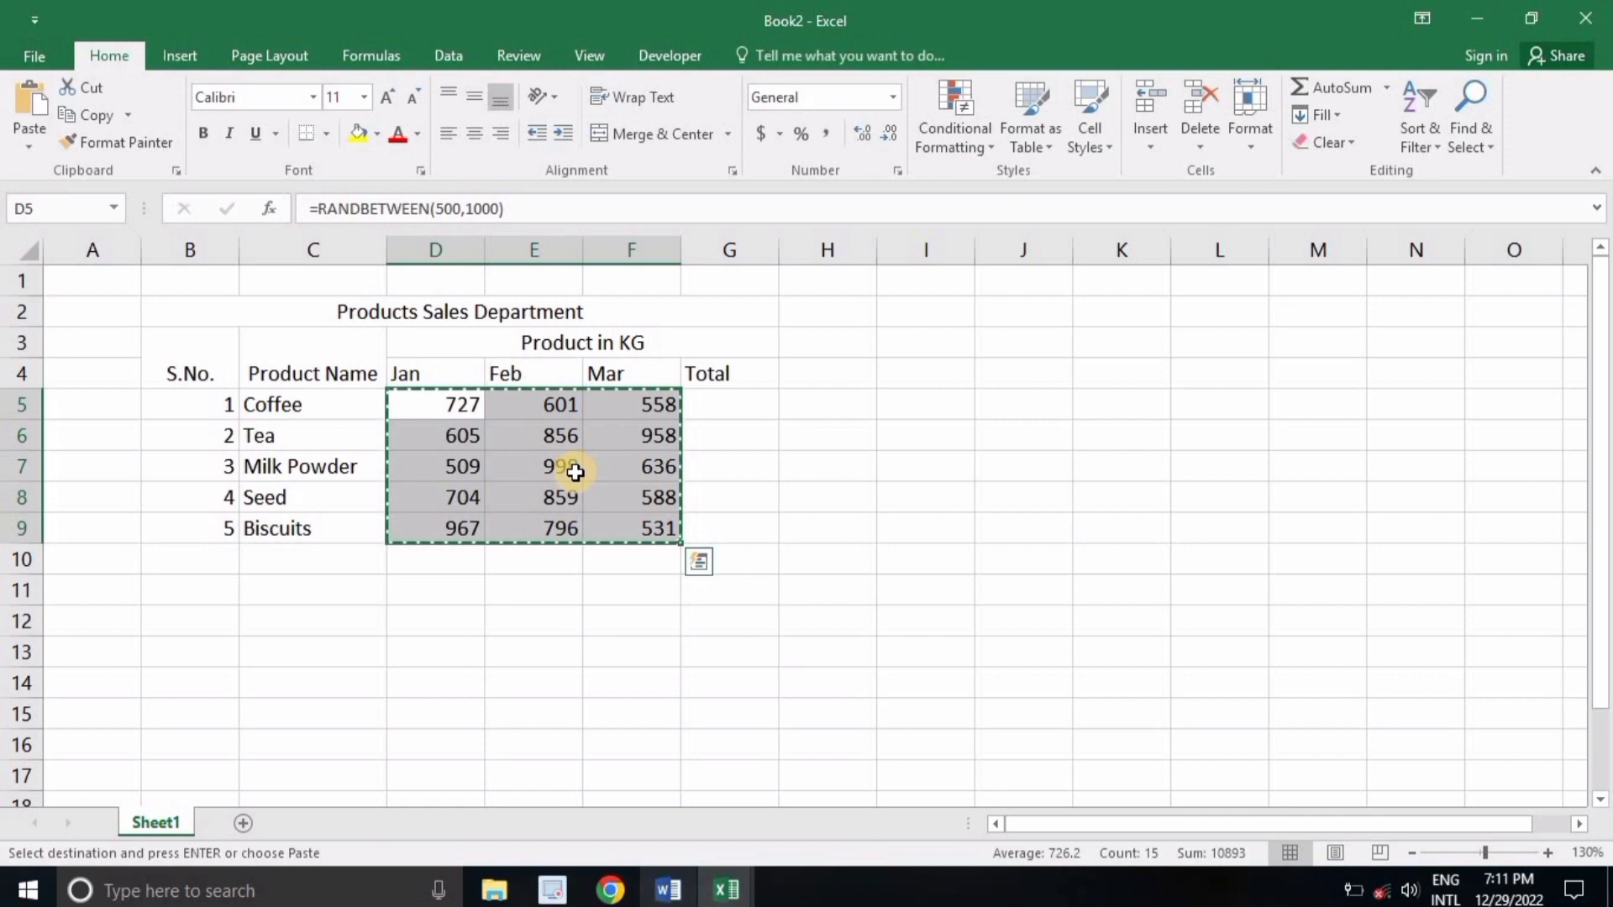
pyautogui.rightClick(576, 473)
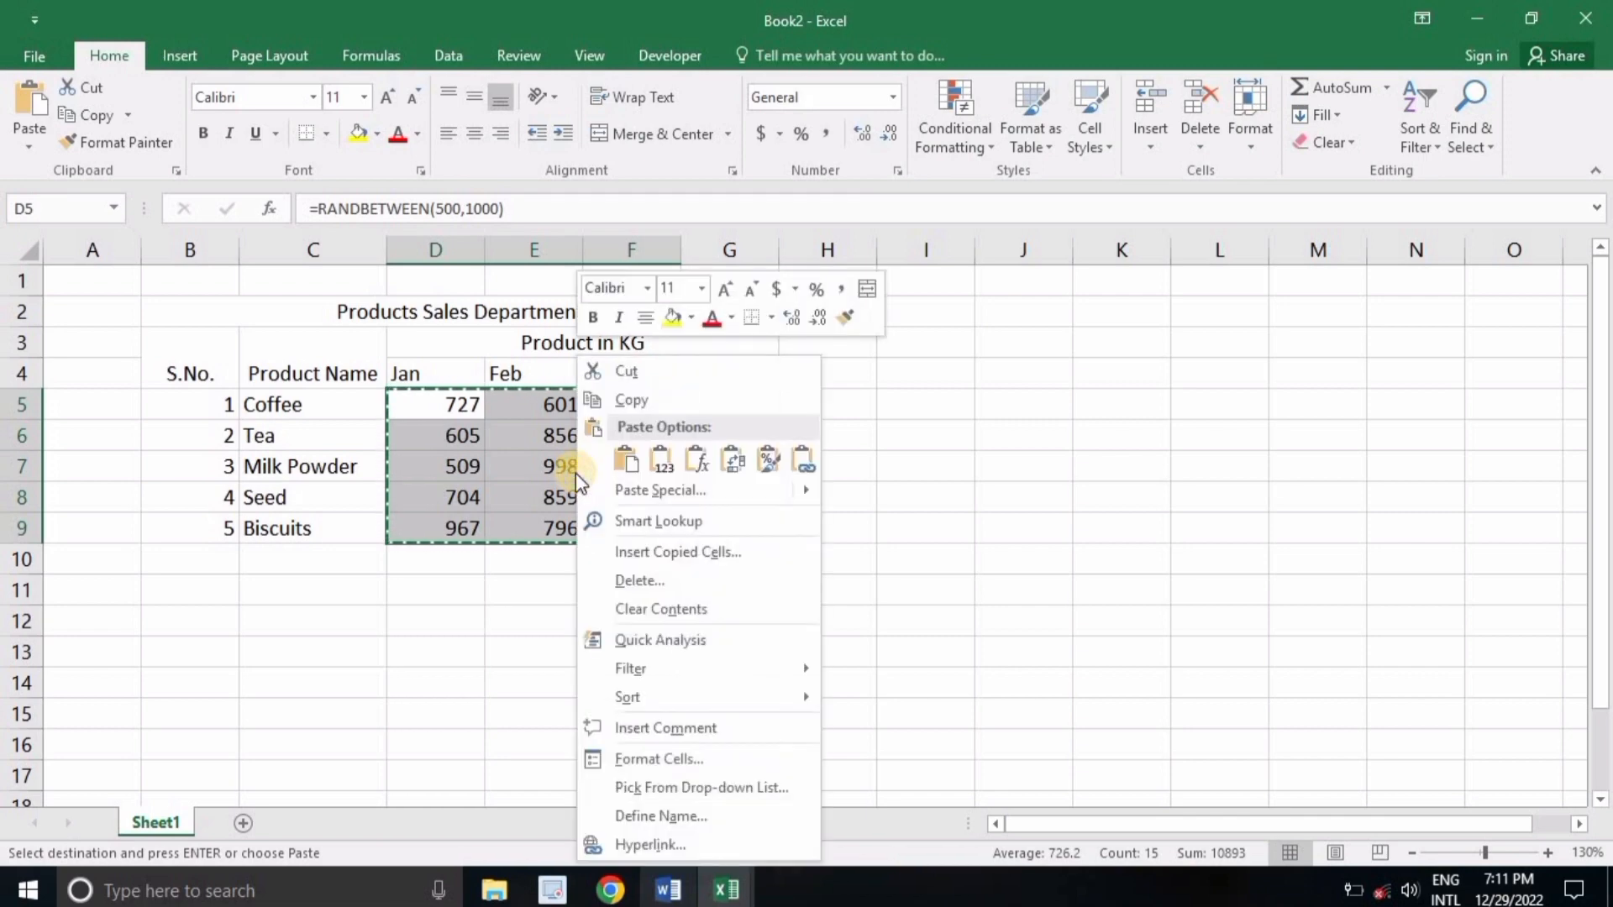
pyautogui.click(641, 491)
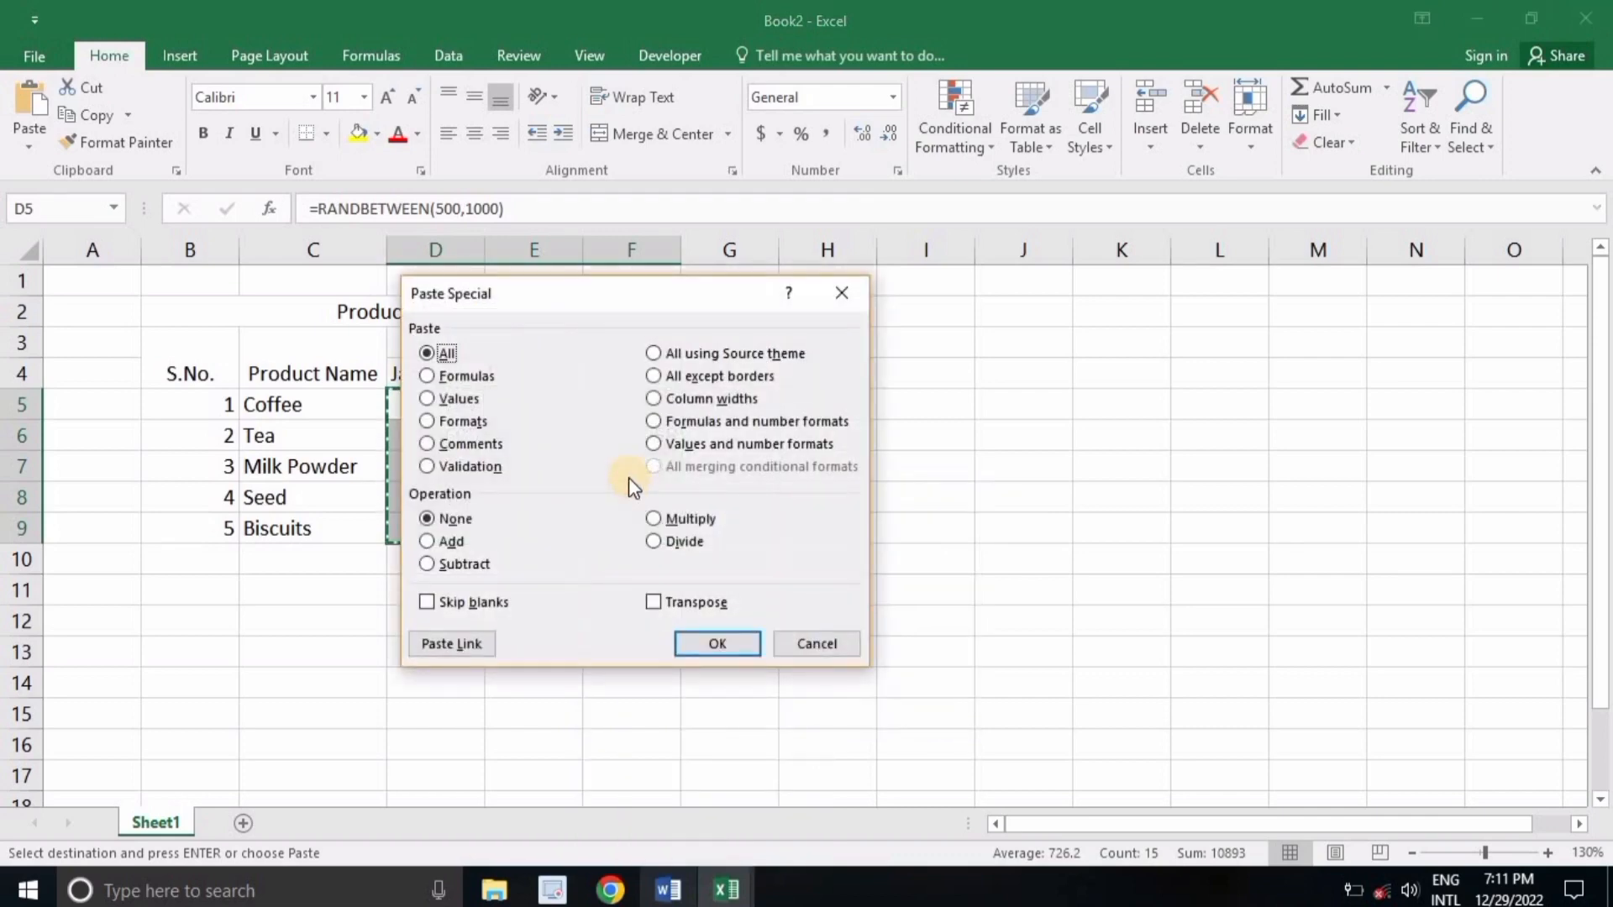
pyautogui.click(429, 400)
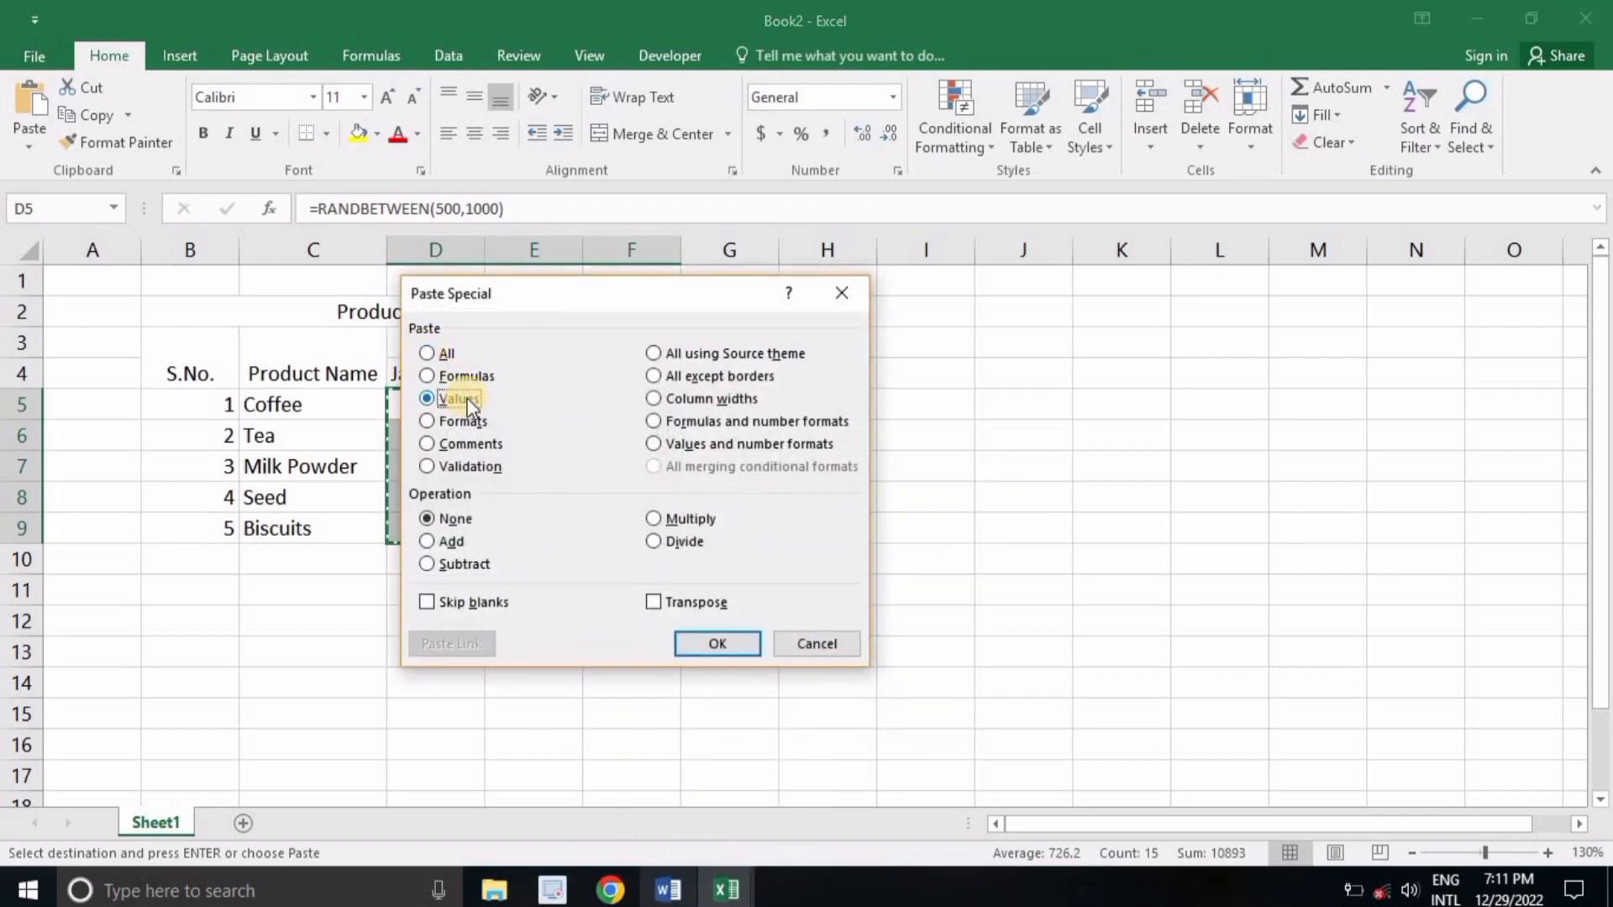
pyautogui.click(697, 645)
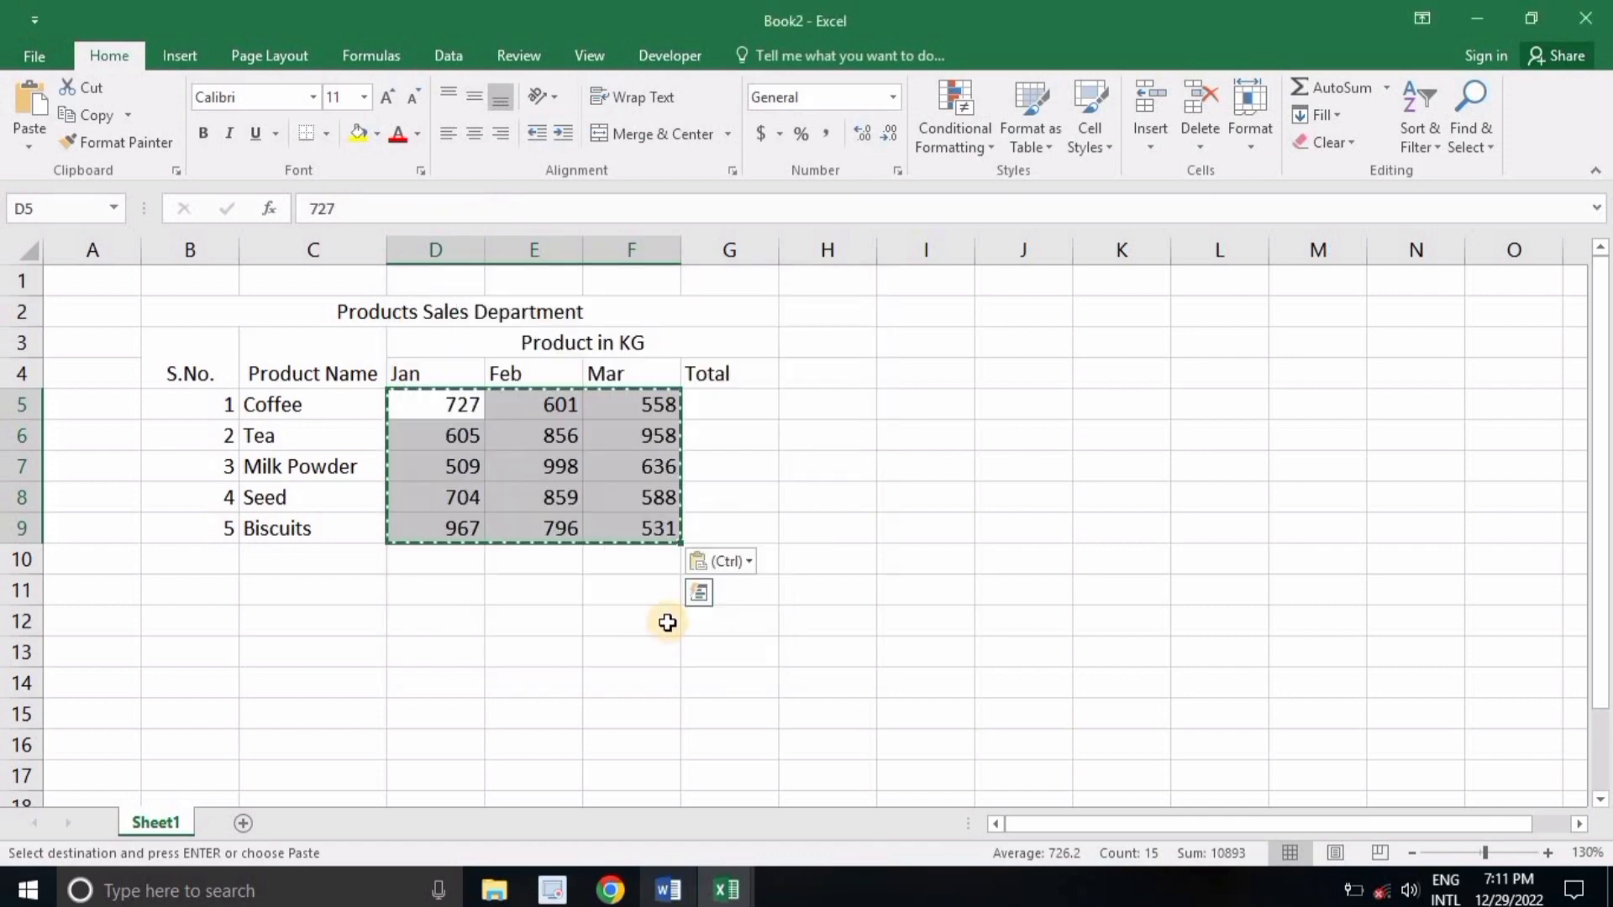
pyautogui.click(544, 574)
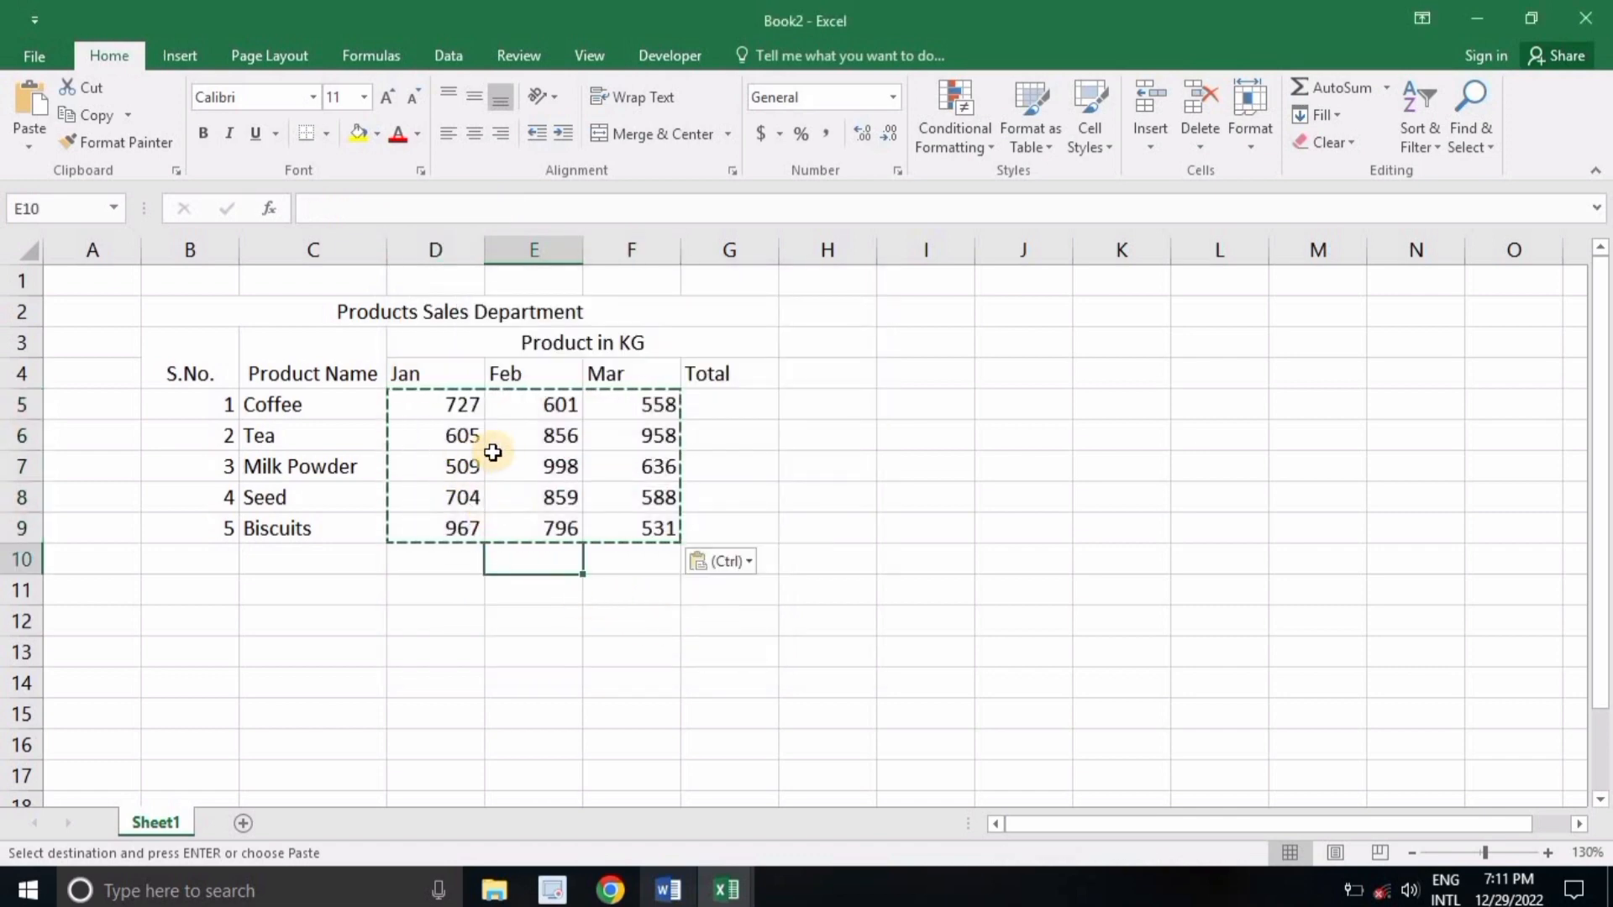
pyautogui.click(613, 564)
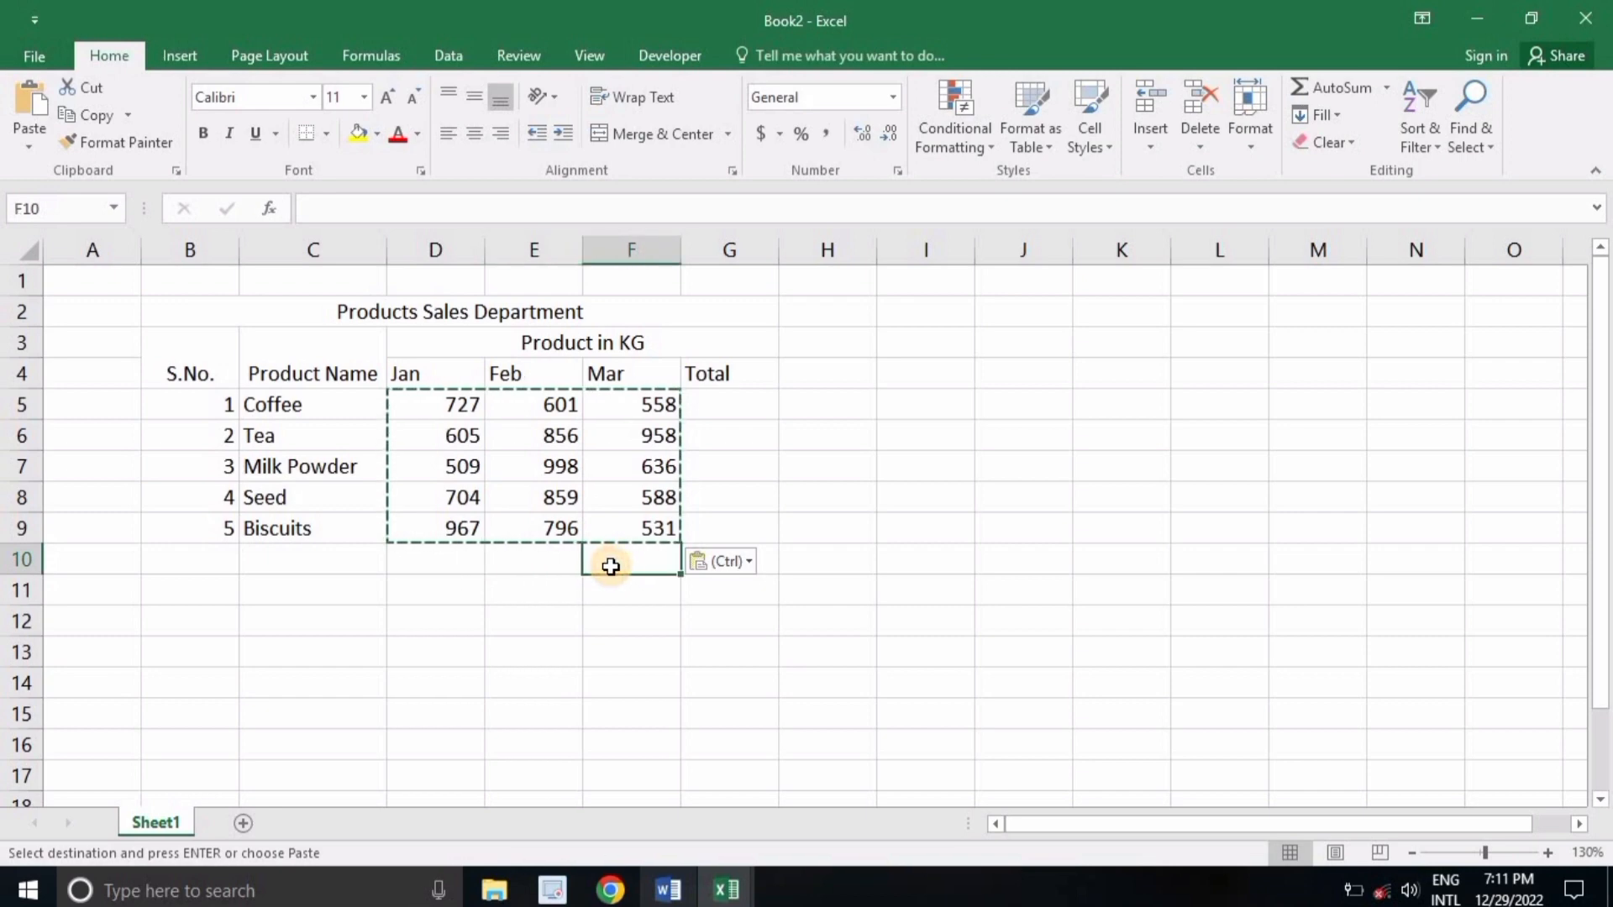
pyautogui.click(550, 563)
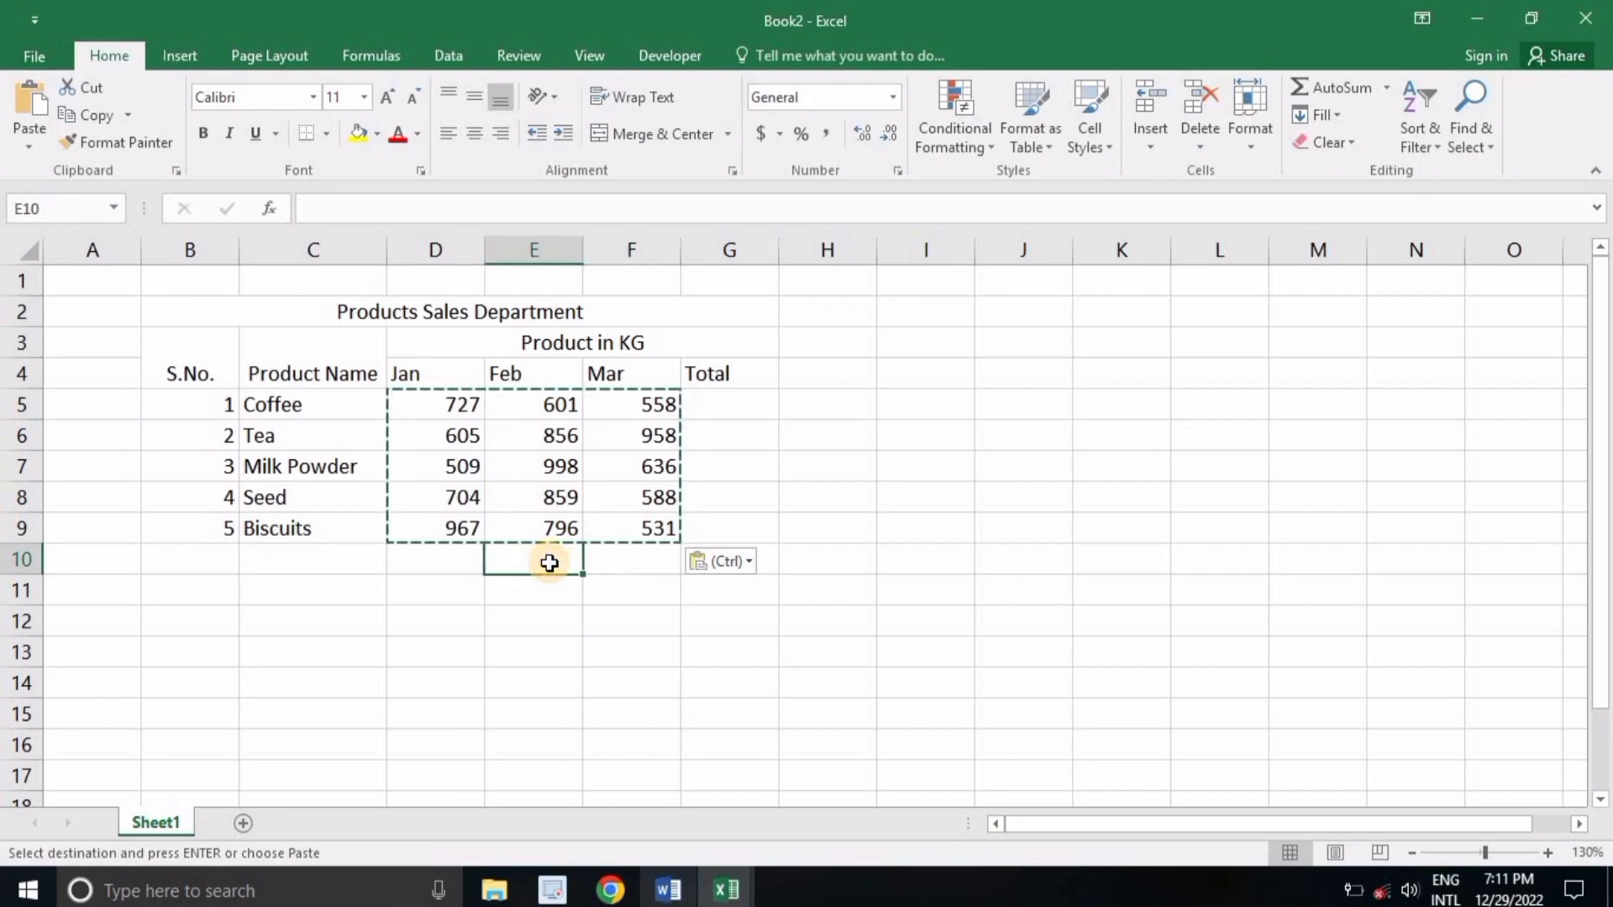
pyautogui.press('Escape')
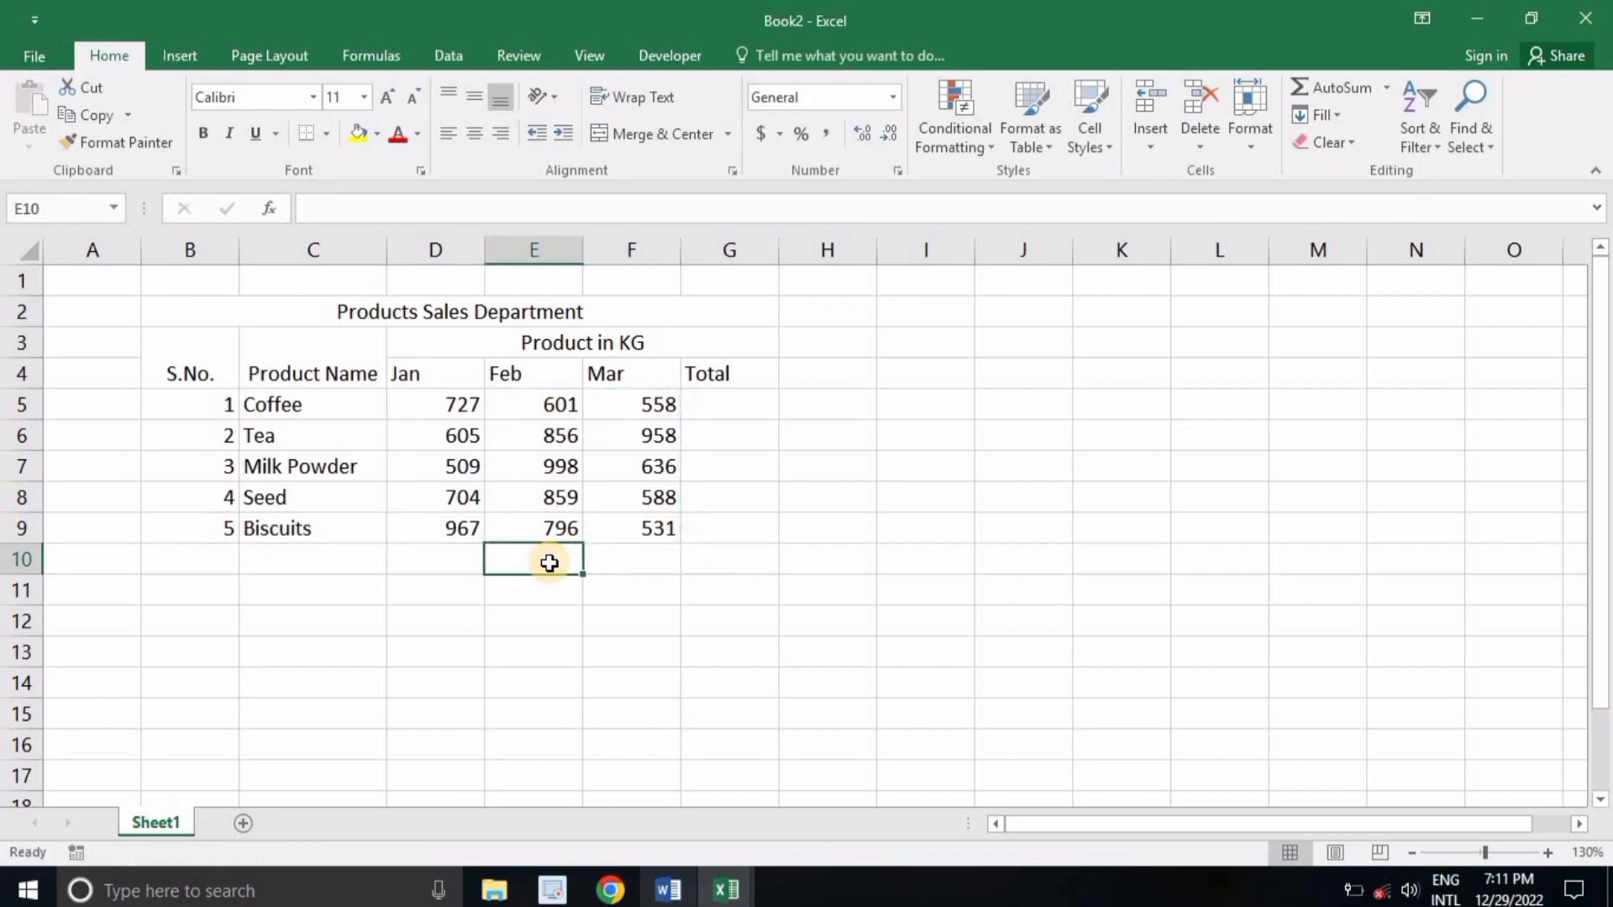
# - Total each product's quantities by entering =SUM(D5:F5) in G5 and filling it down to G9
pyautogui.click(743, 403)
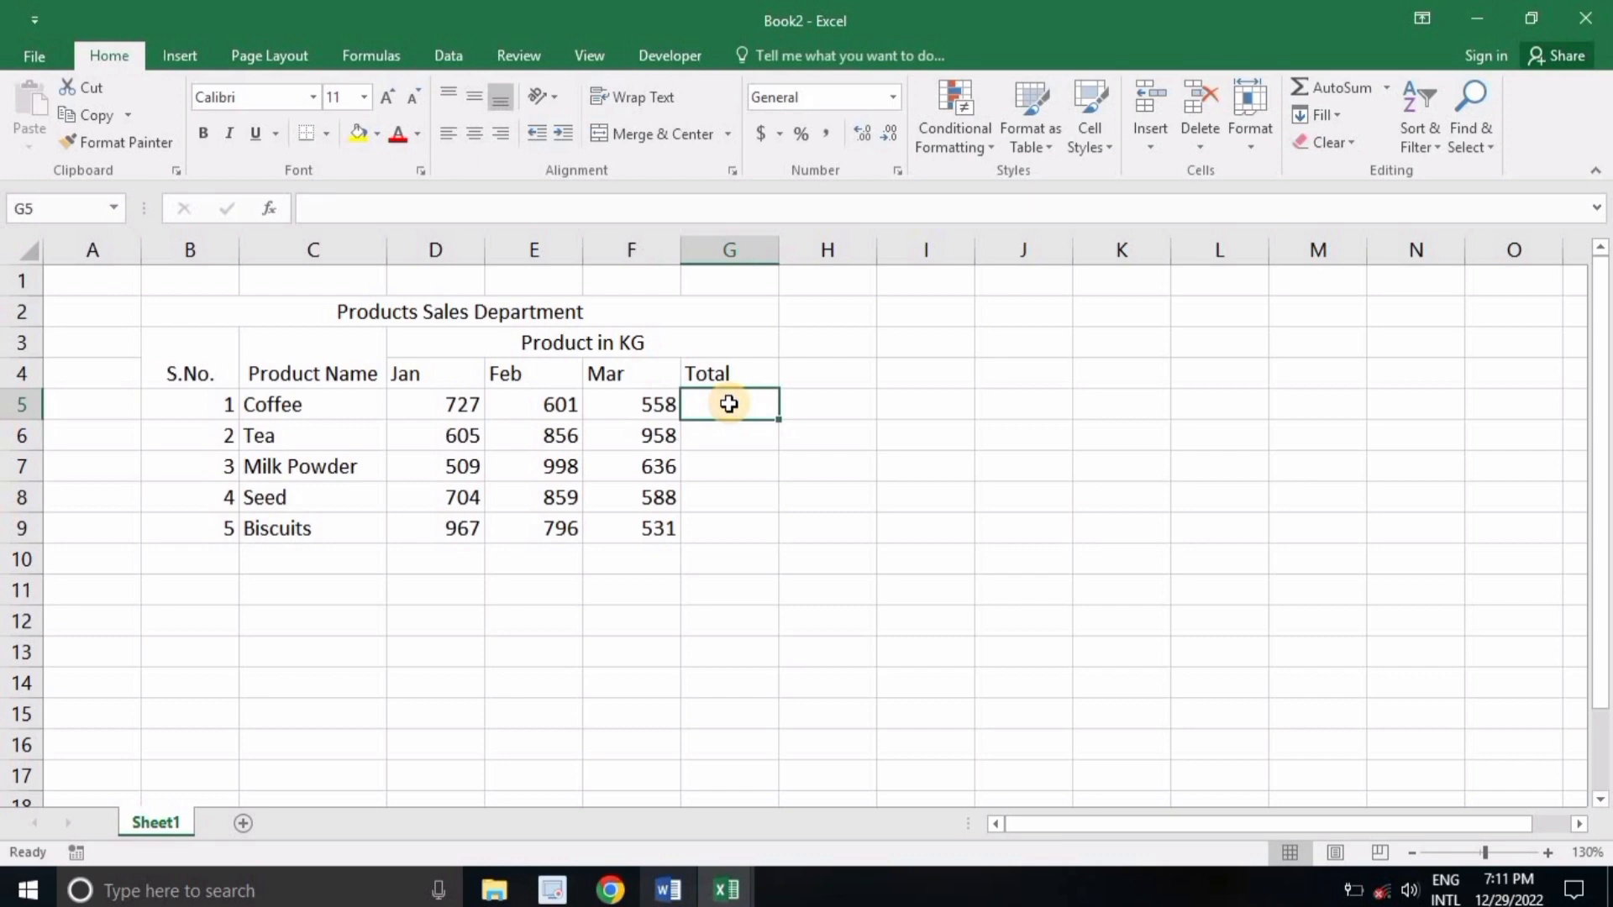
pyautogui.write('=su')
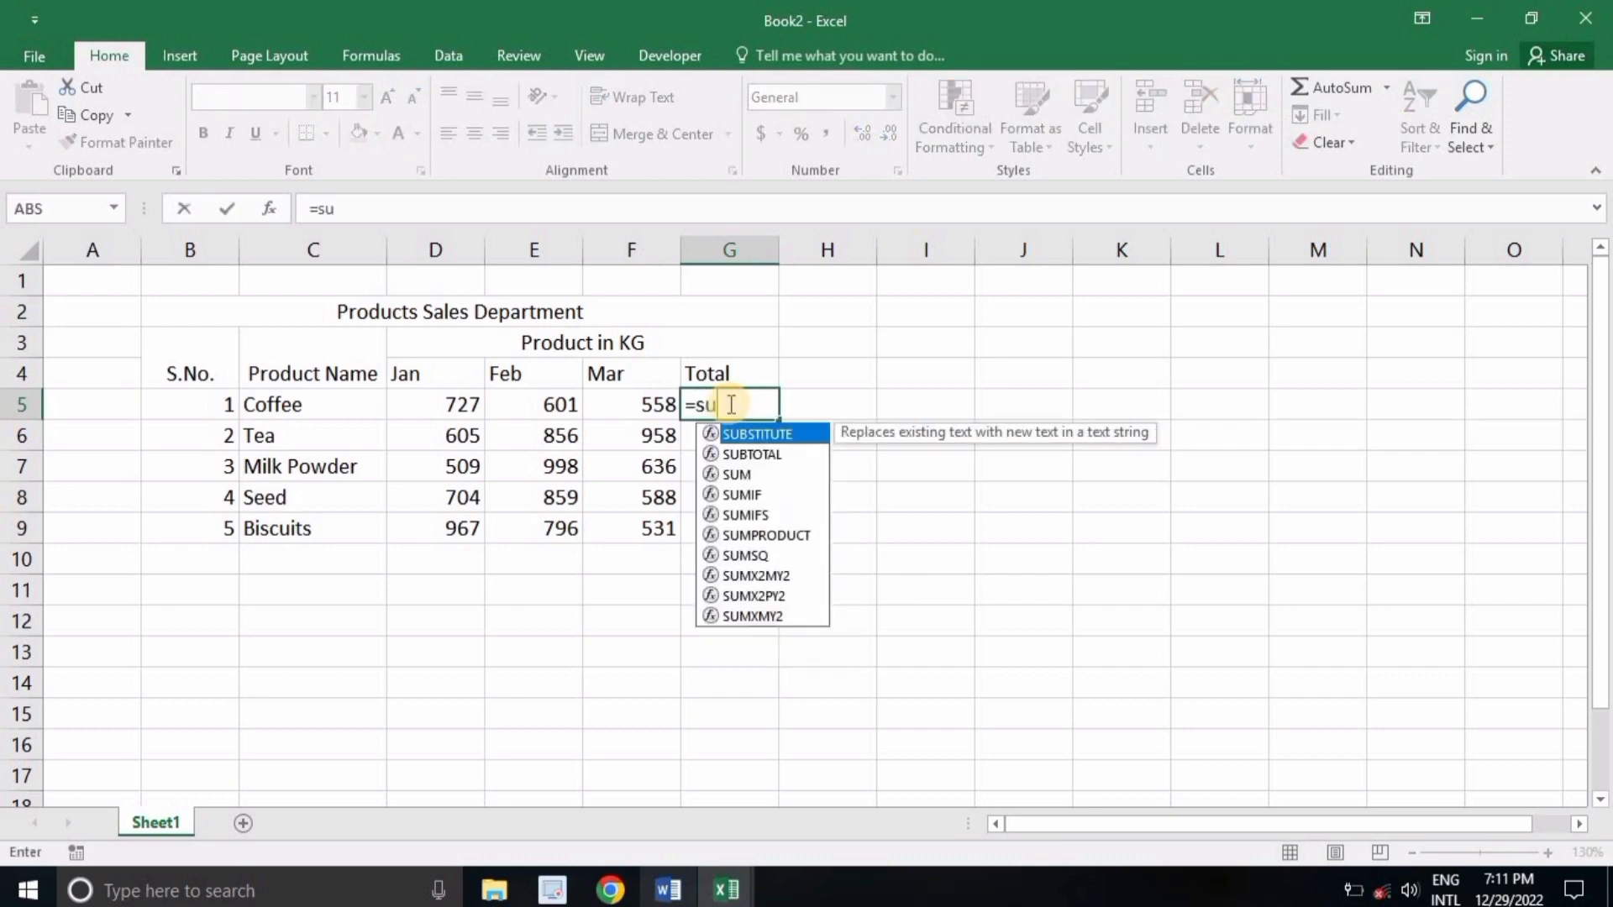
pyautogui.write('m')
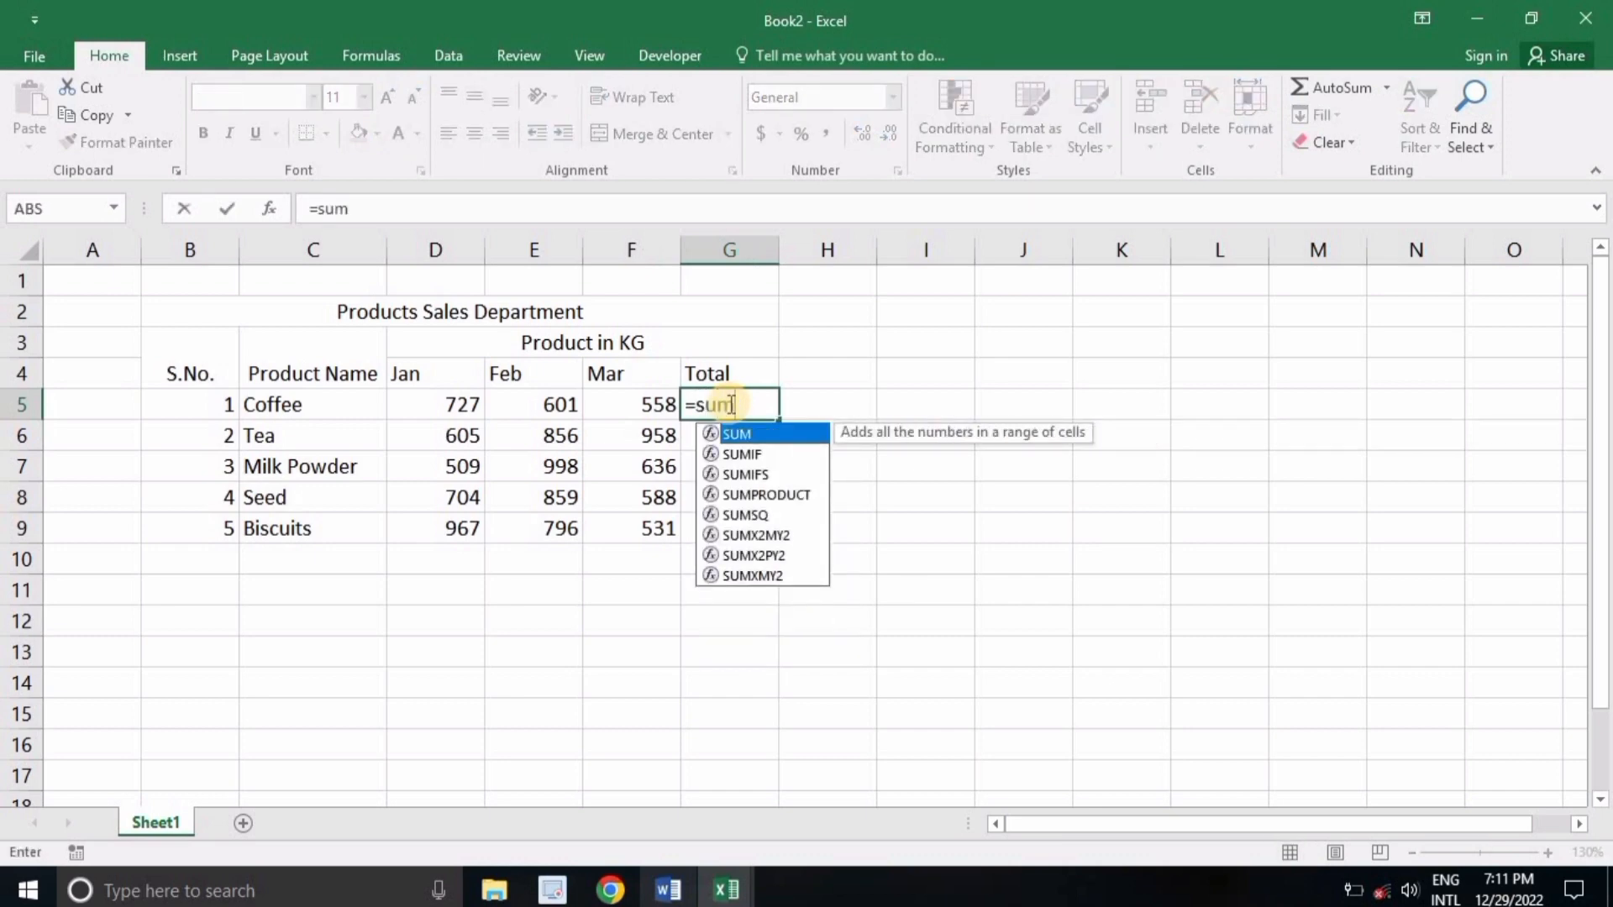
pyautogui.press('Tab')
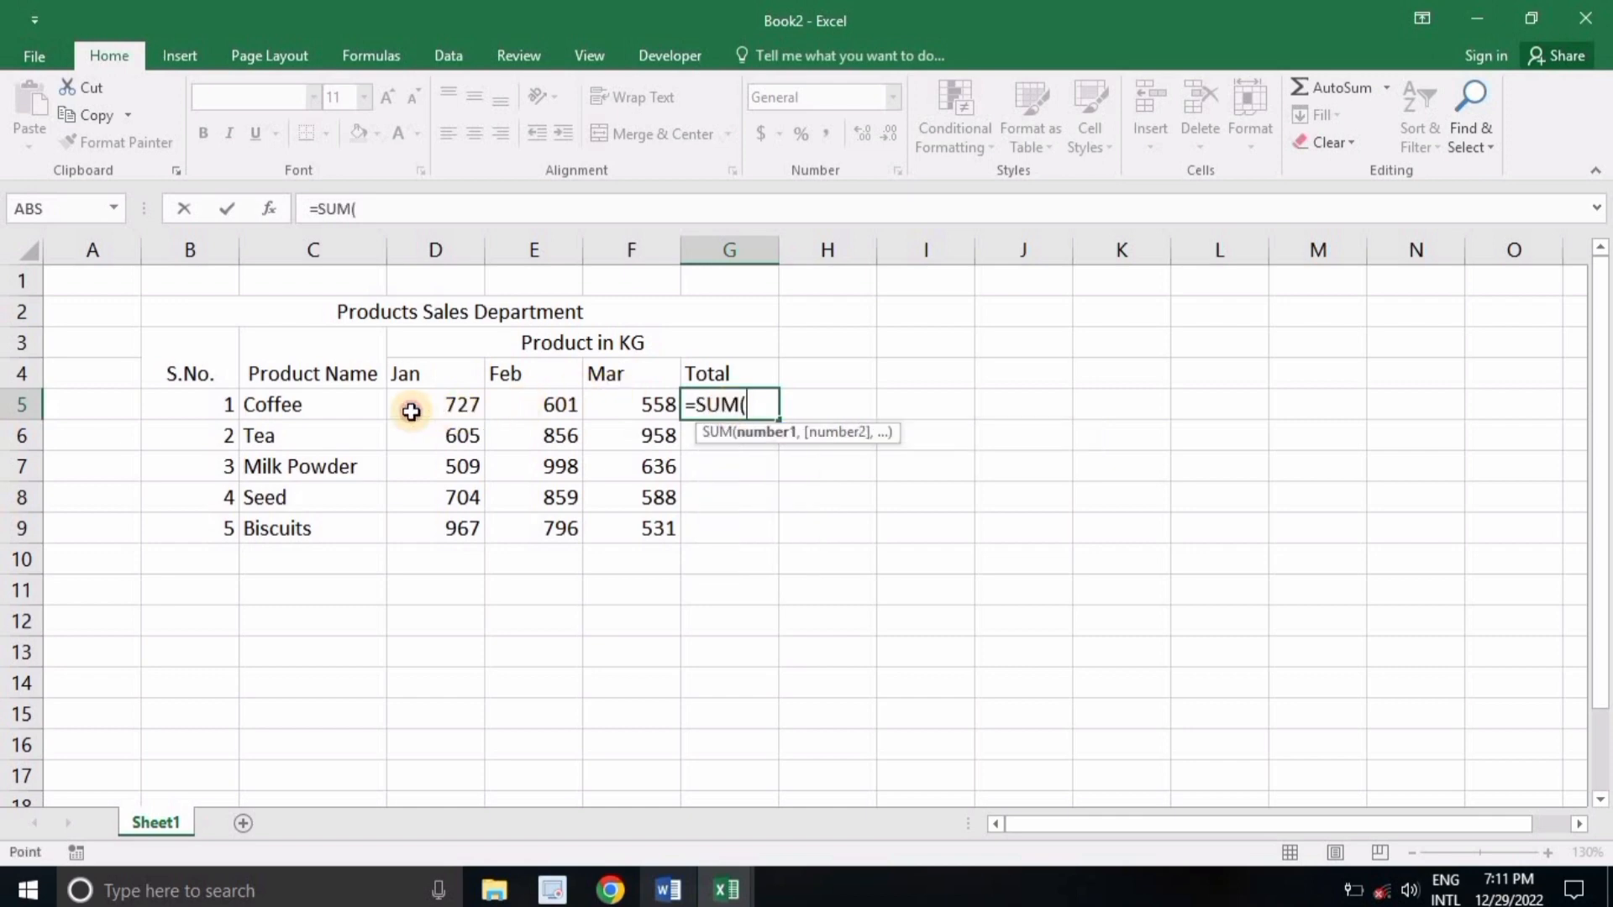
pyautogui.moveTo(411, 412); pyautogui.dragTo(617, 412)
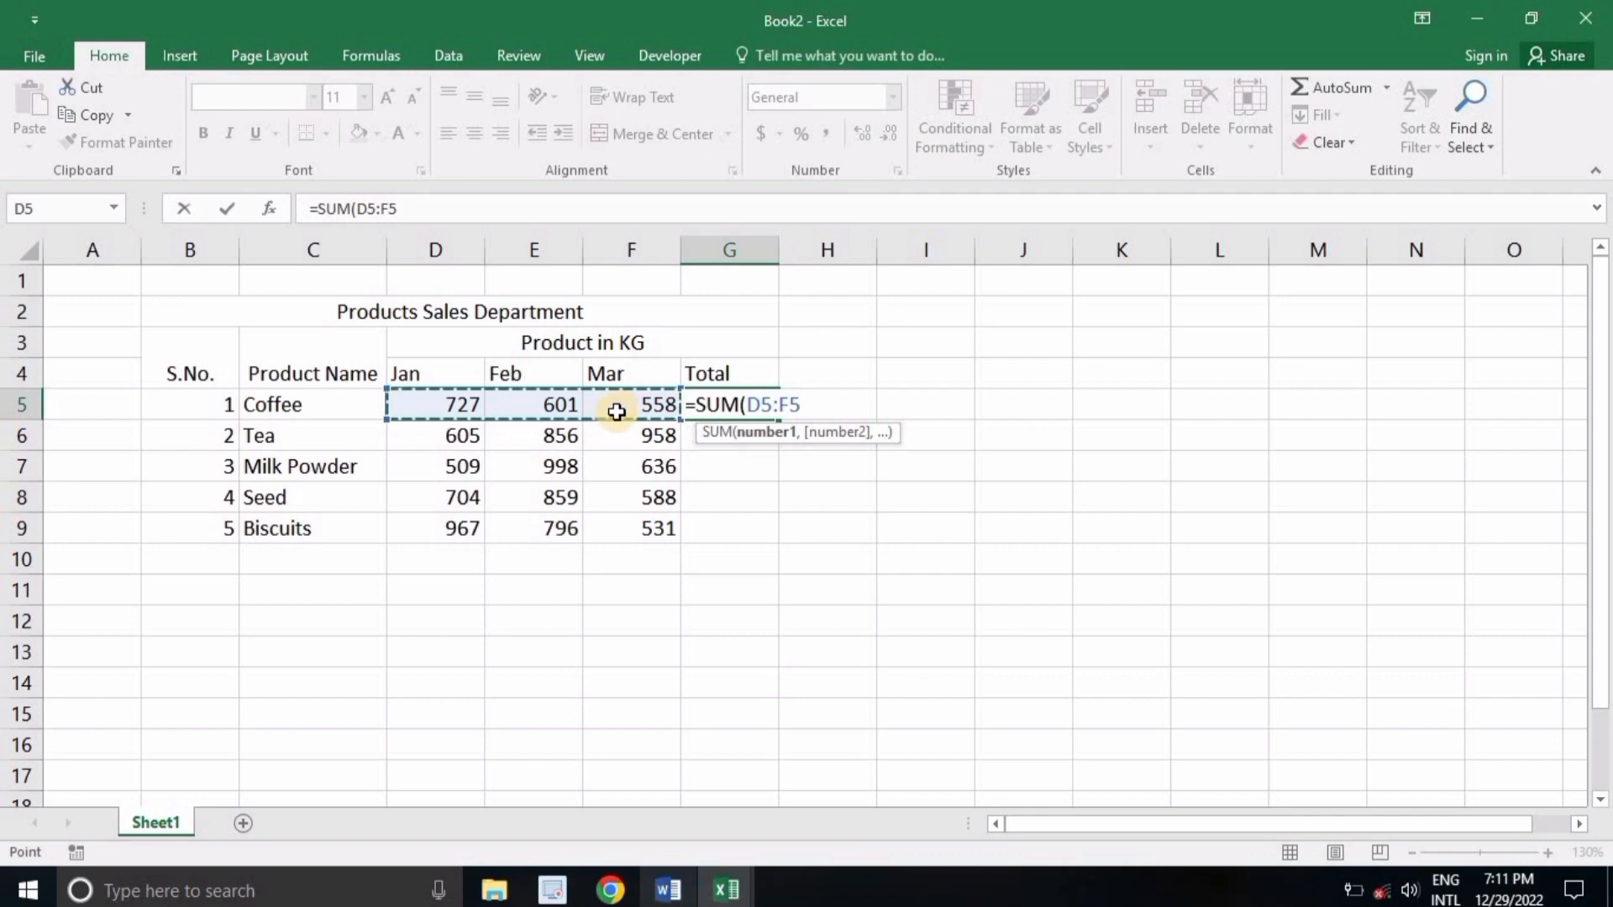
pyautogui.write(')')
pyautogui.press('Return')
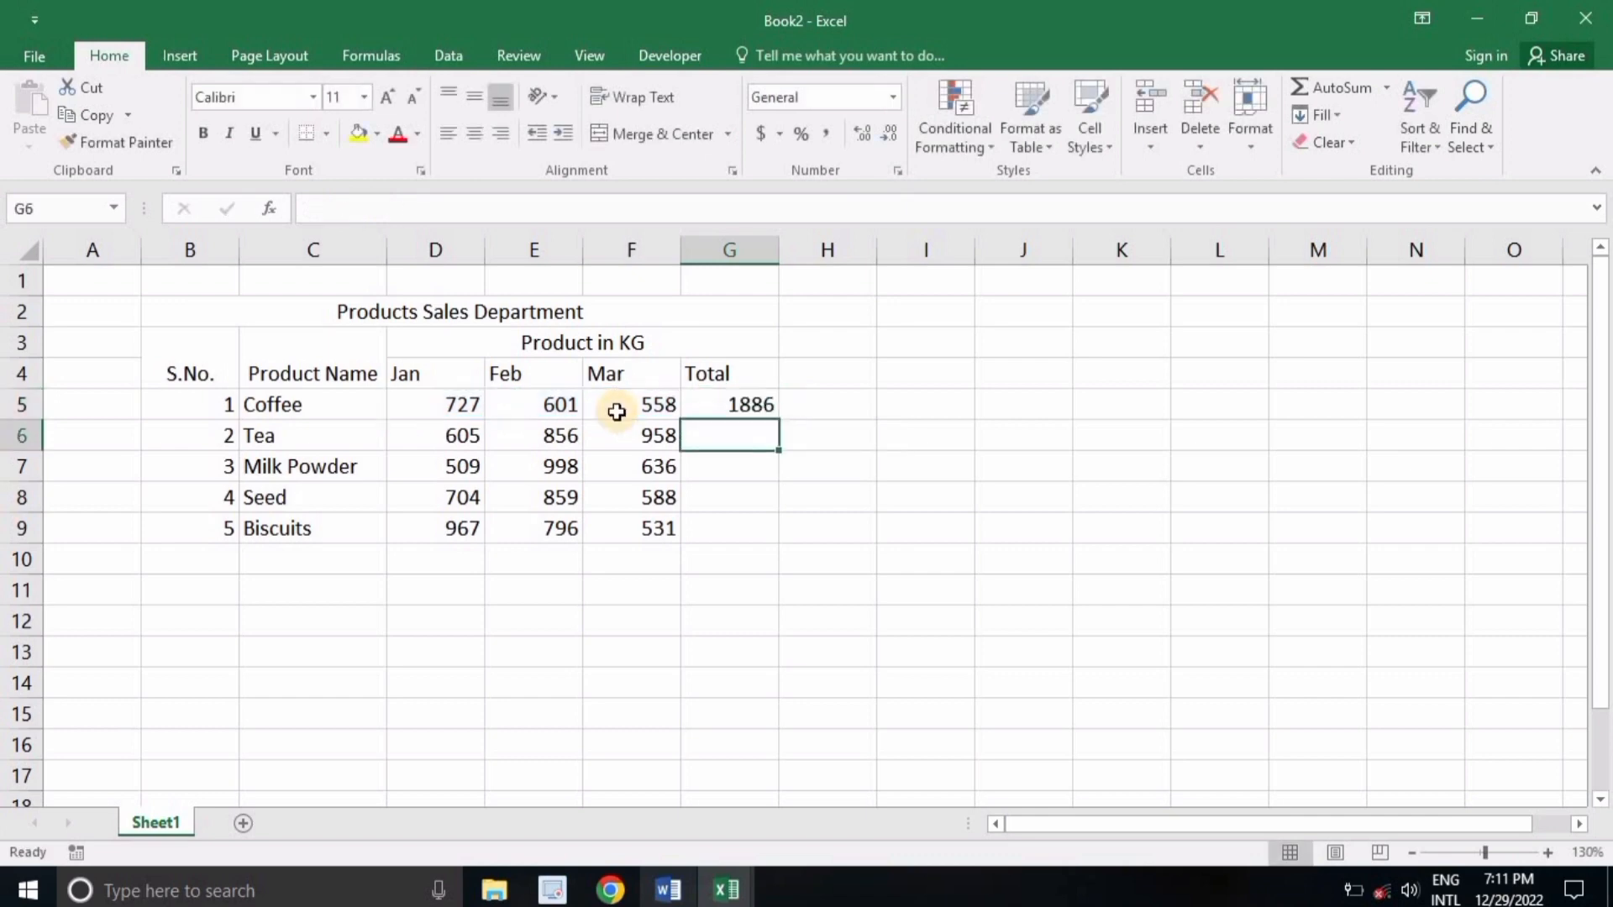
pyautogui.click(714, 405)
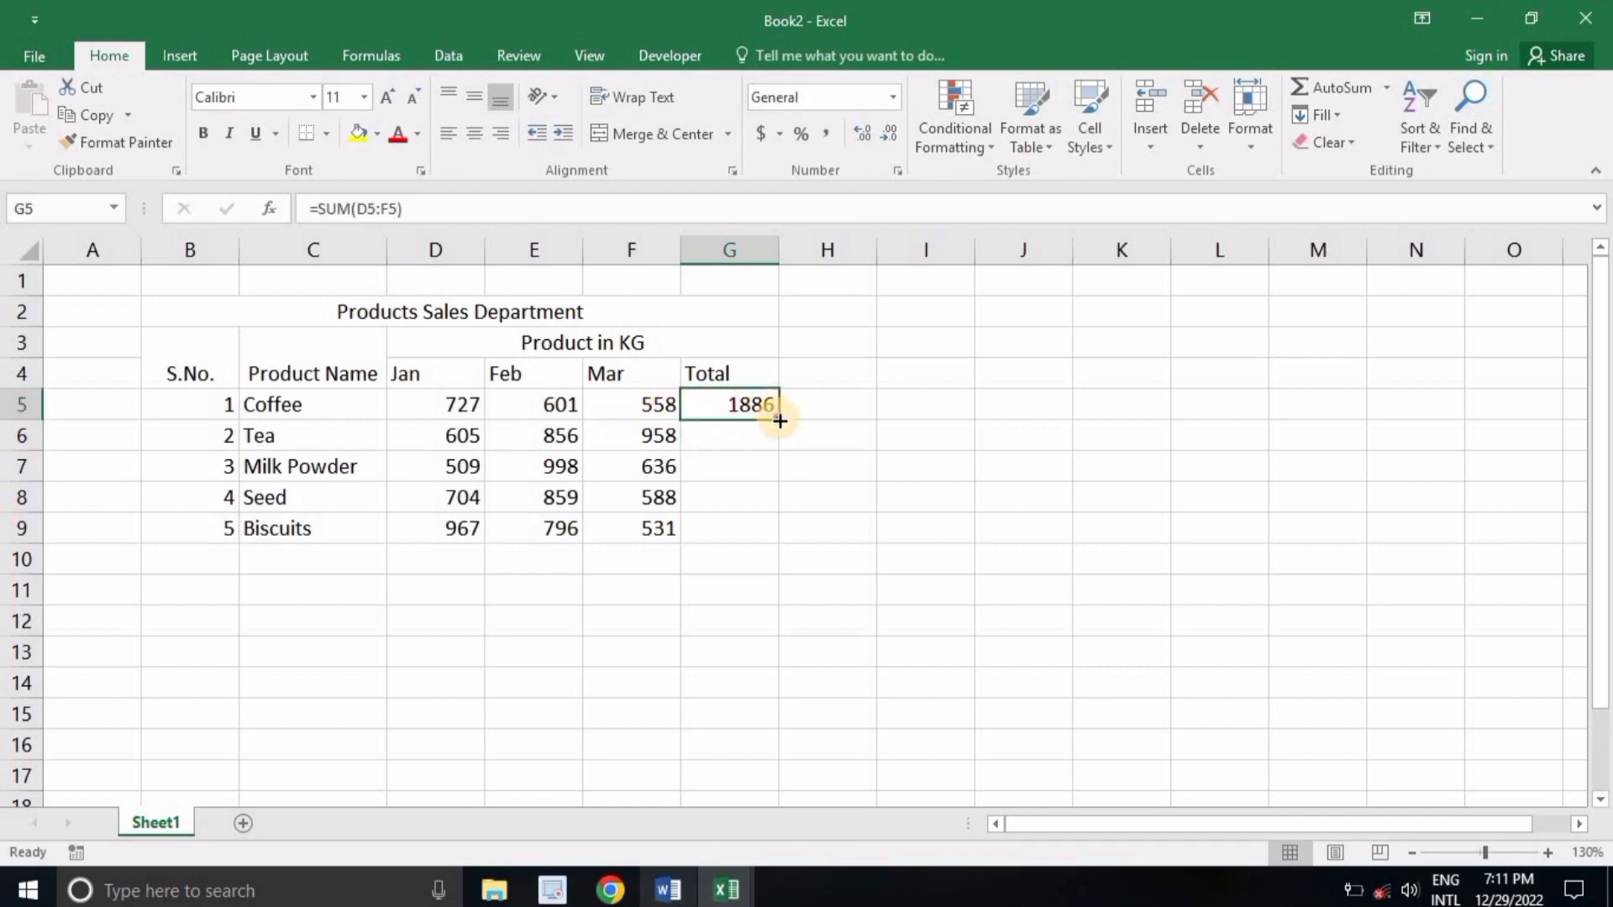
pyautogui.moveTo(779, 420); pyautogui.dragTo(768, 527)
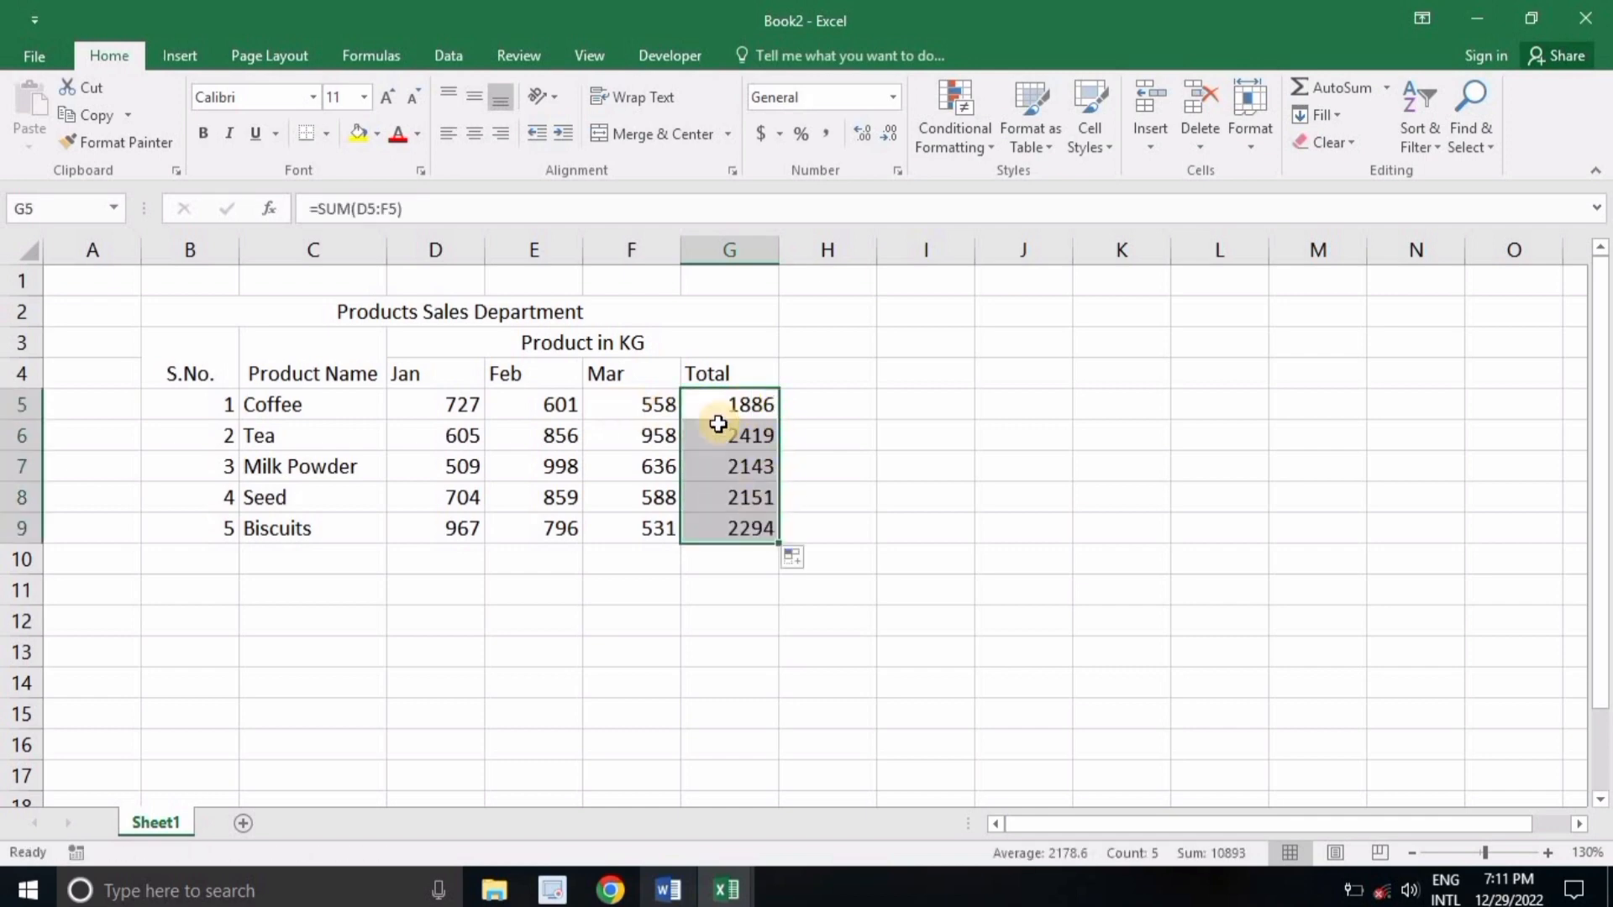
# - Add a totals row labelled "Total =" in C10, with =SUM(D5:D9) in D10 filled across to G10
pyautogui.click(326, 565)
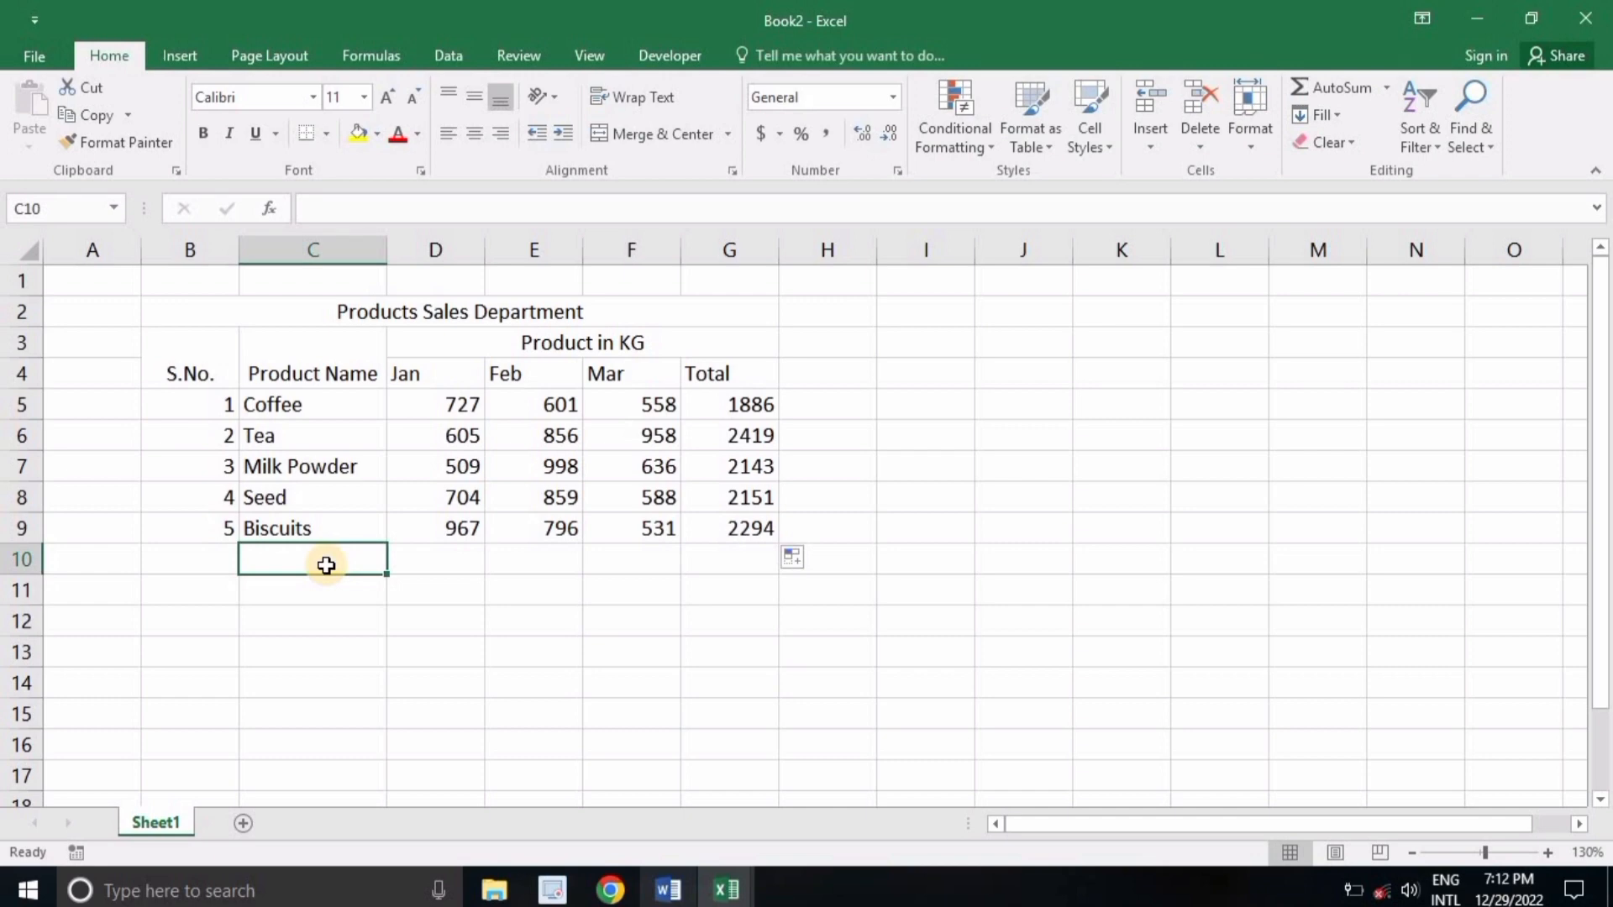
pyautogui.write('Total =')
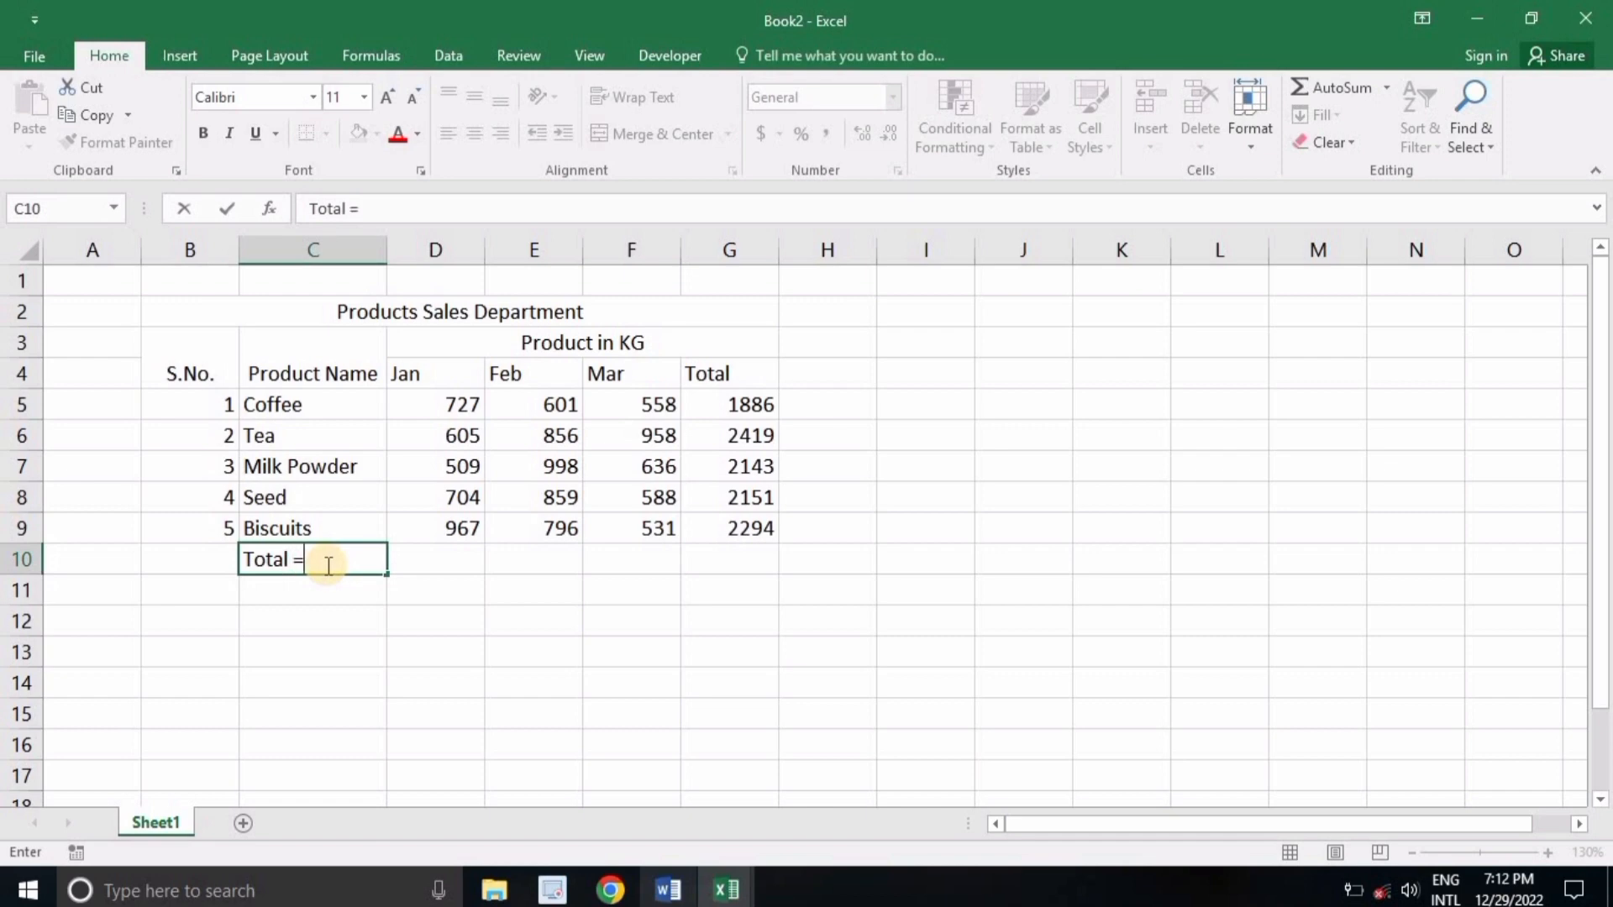
pyautogui.press('Tab')
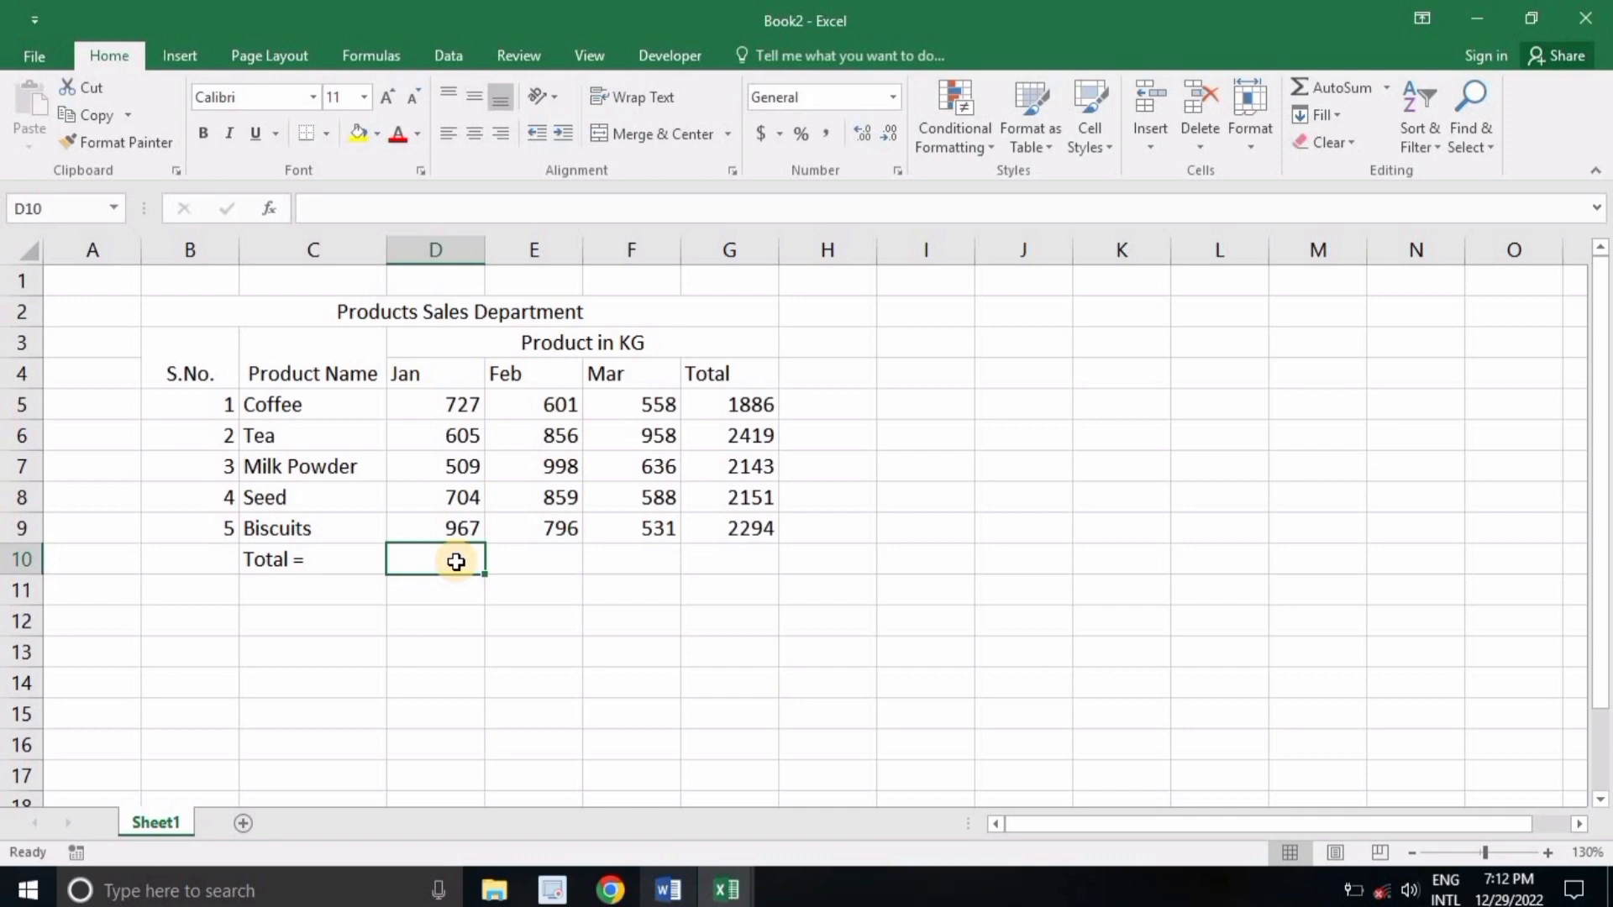
pyautogui.hotkey('alt', '=')
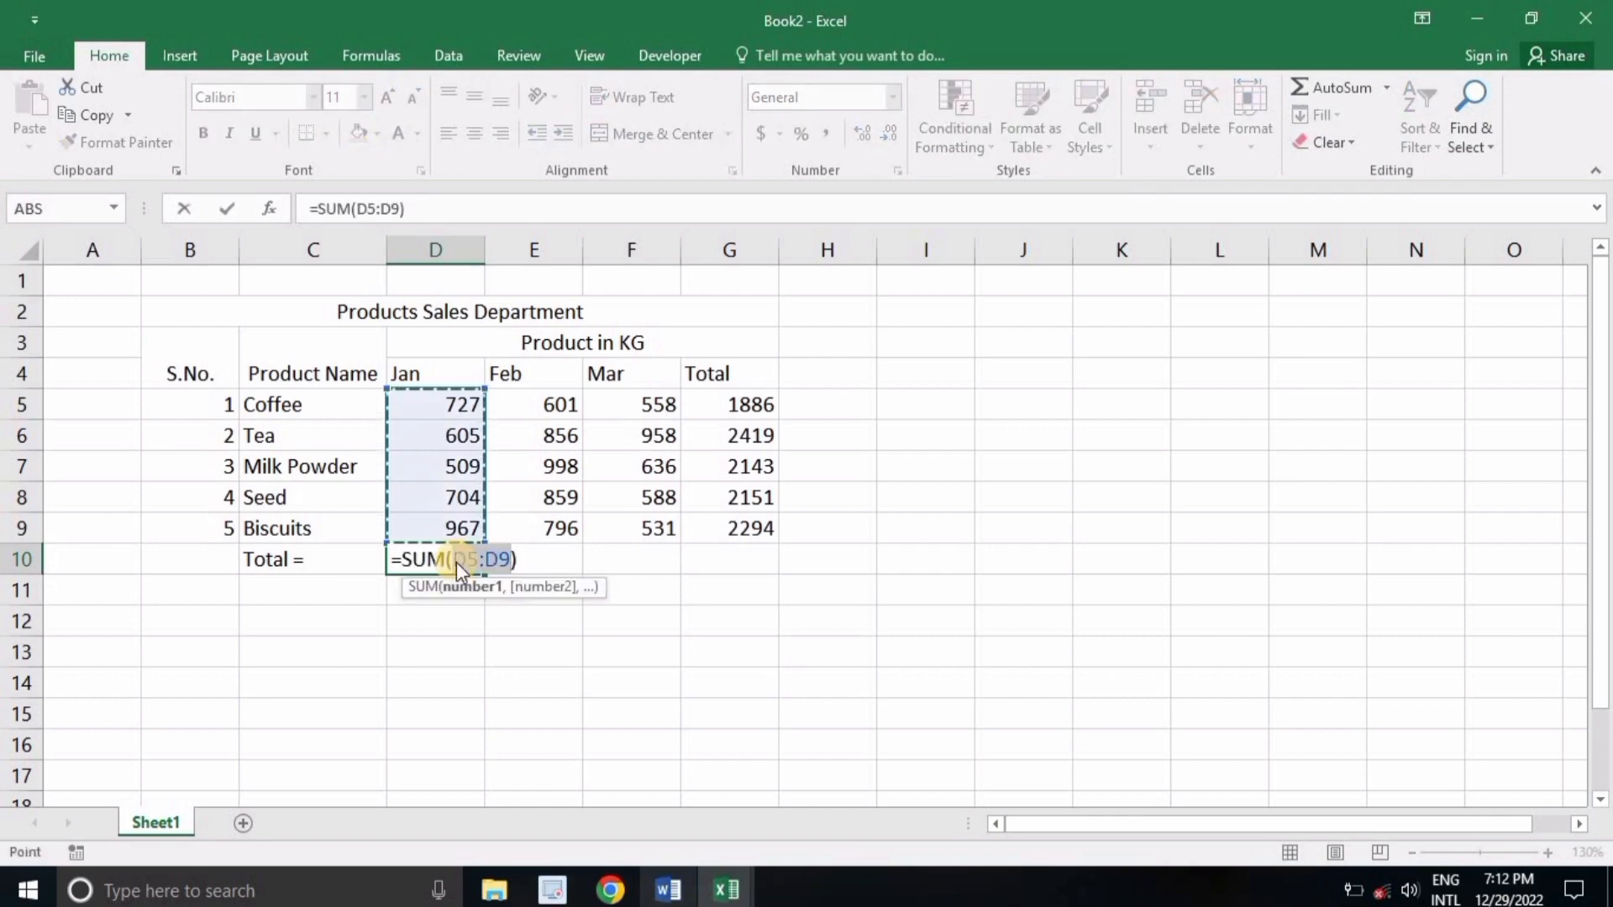
pyautogui.press('Return')
pyautogui.click(456, 562)
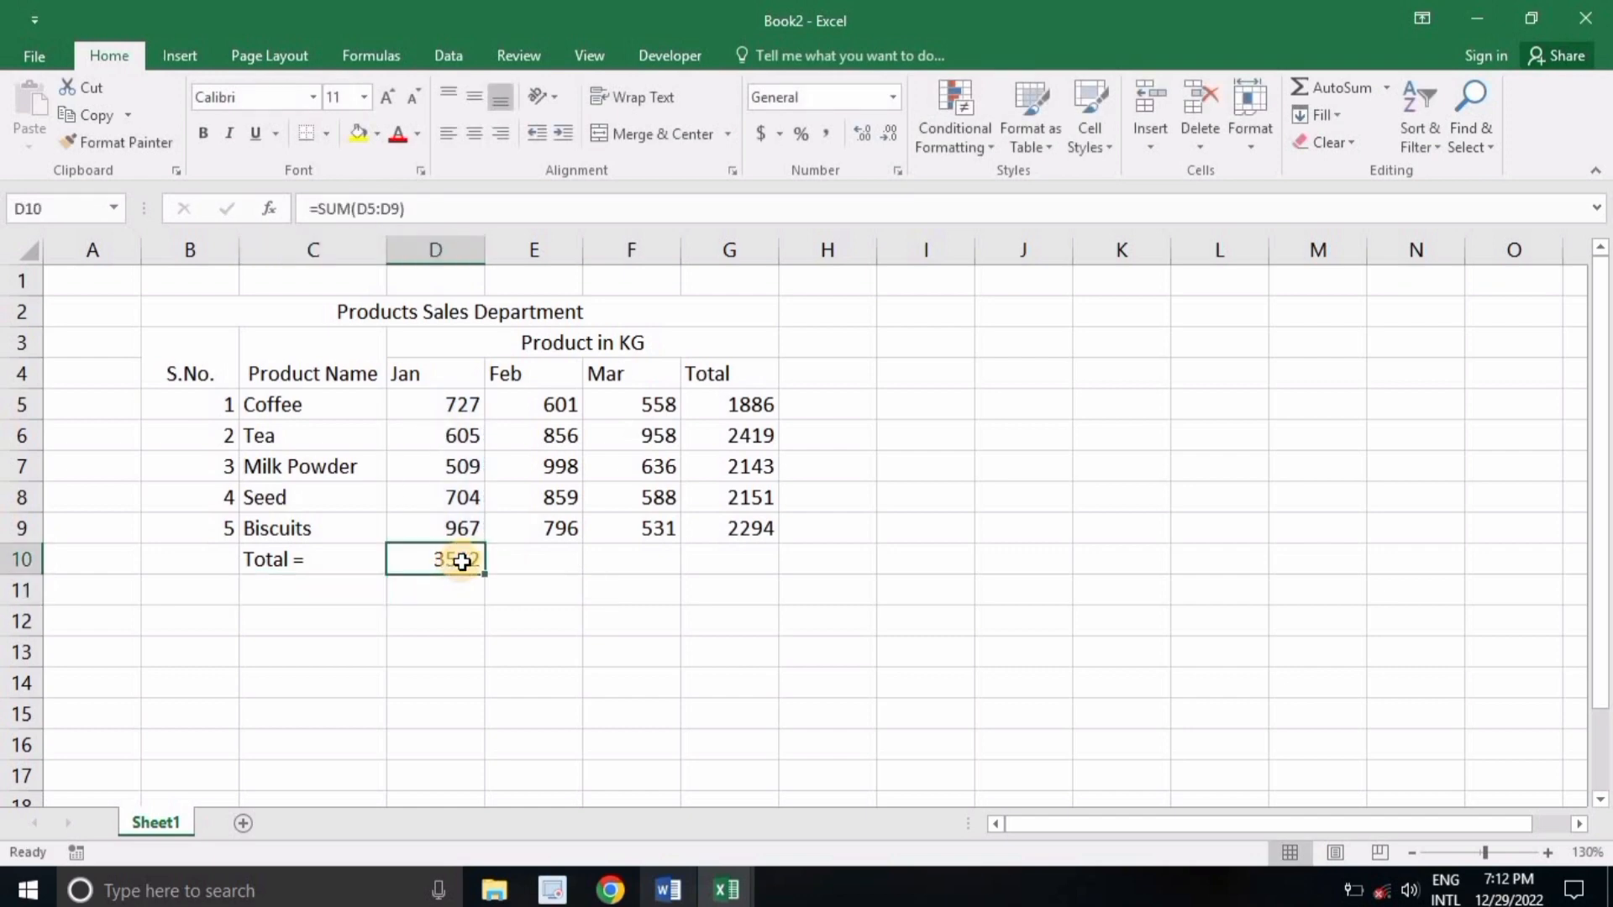
pyautogui.moveTo(485, 574); pyautogui.dragTo(740, 572)
pyautogui.click(691, 581)
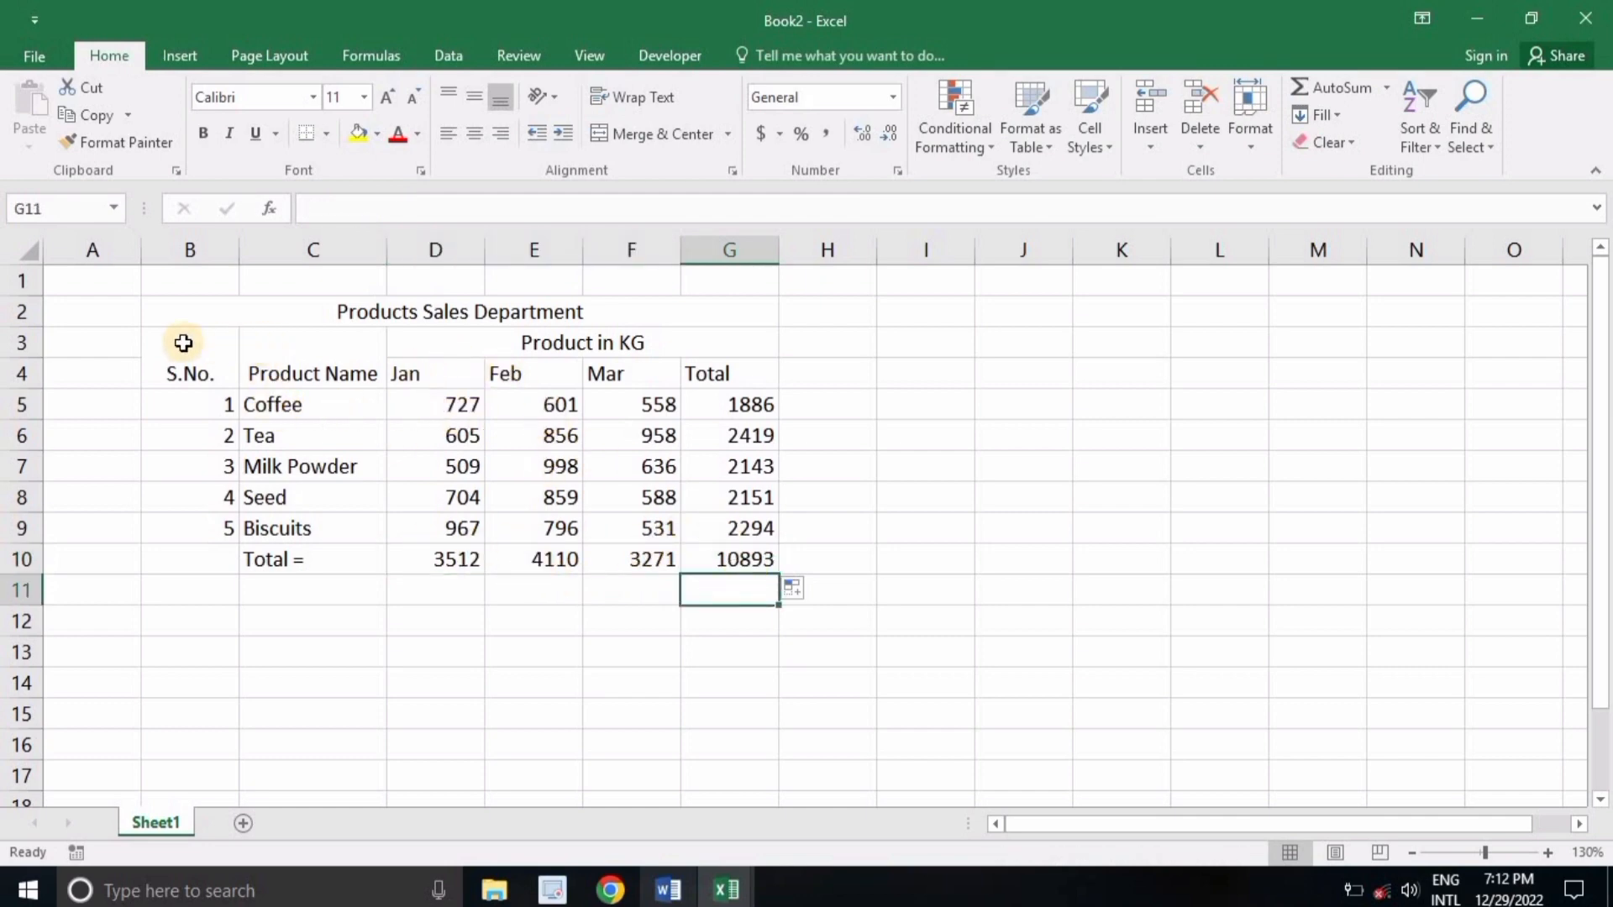
# - Centre the contents of the table range B3:G10 horizontally
pyautogui.click(219, 383)
pyautogui.moveTo(219, 383); pyautogui.dragTo(480, 558)
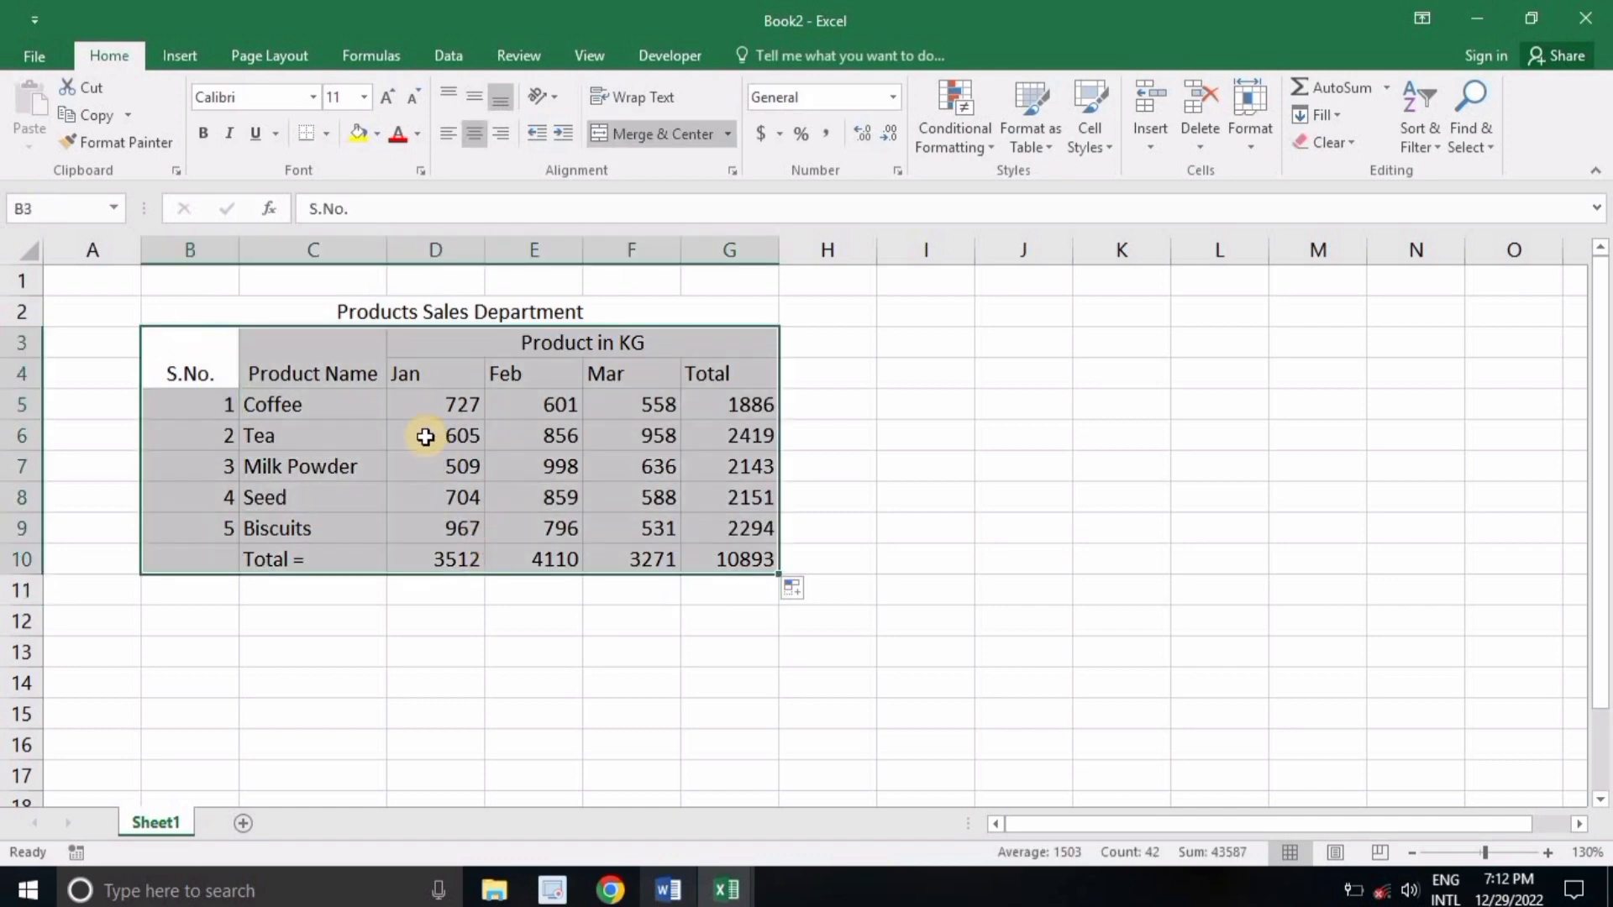
pyautogui.click(473, 134)
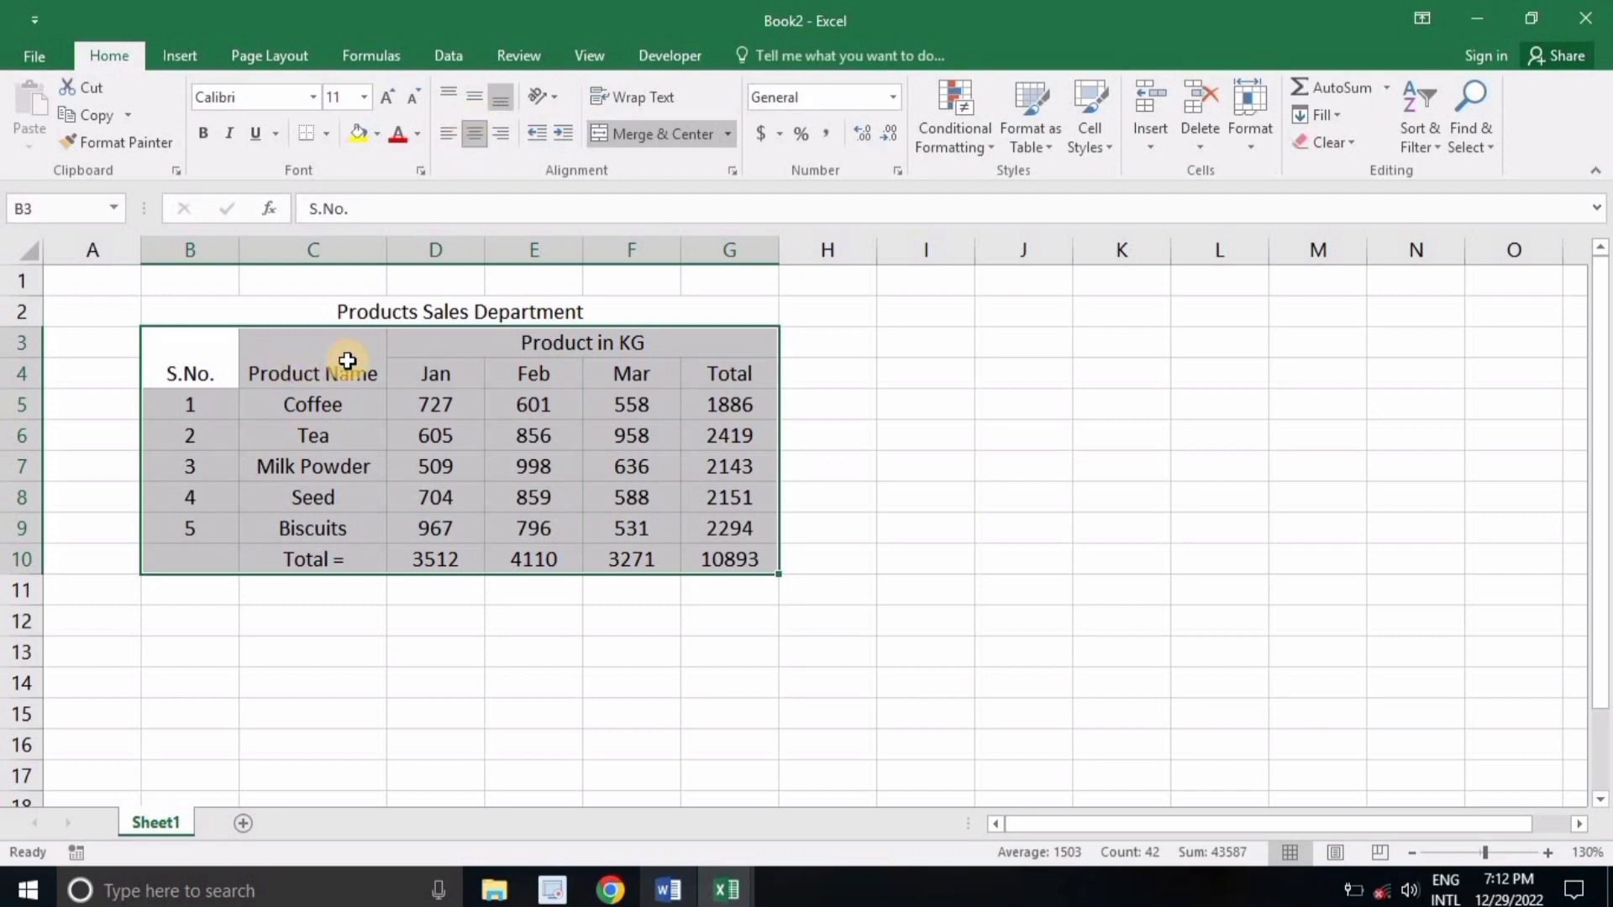
# - Make the title and heading rows B2:G4 and the totals row B10:G10 bold
pyautogui.keyDown('shift'); pyautogui.click(540, 367); pyautogui.keyUp('shift')
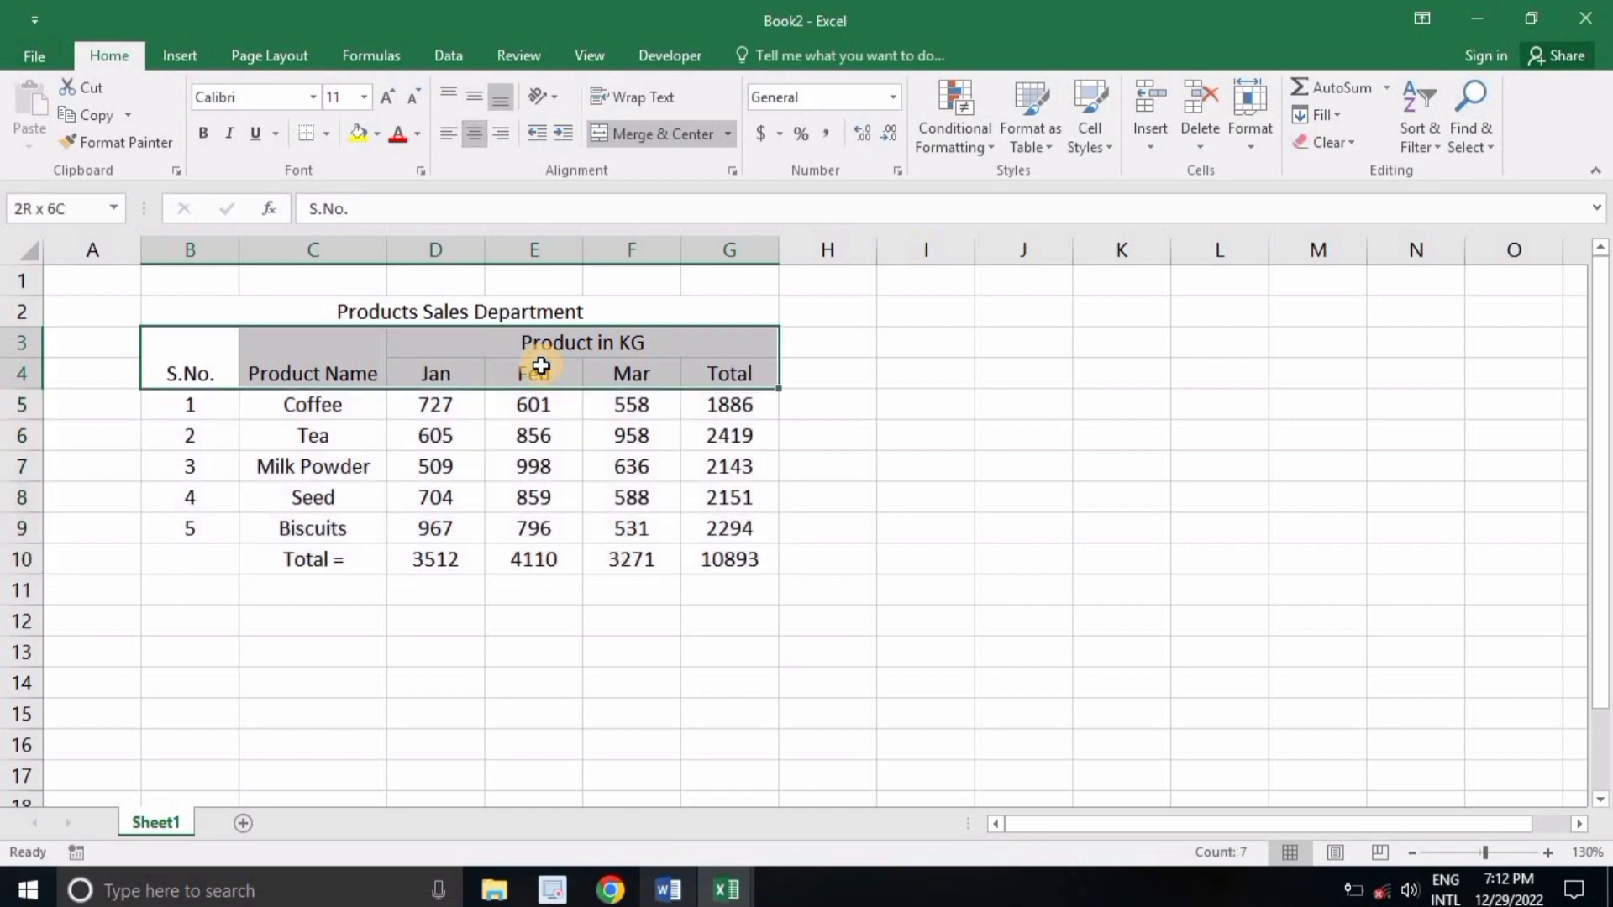
pyautogui.moveTo(186, 308); pyautogui.dragTo(277, 382)
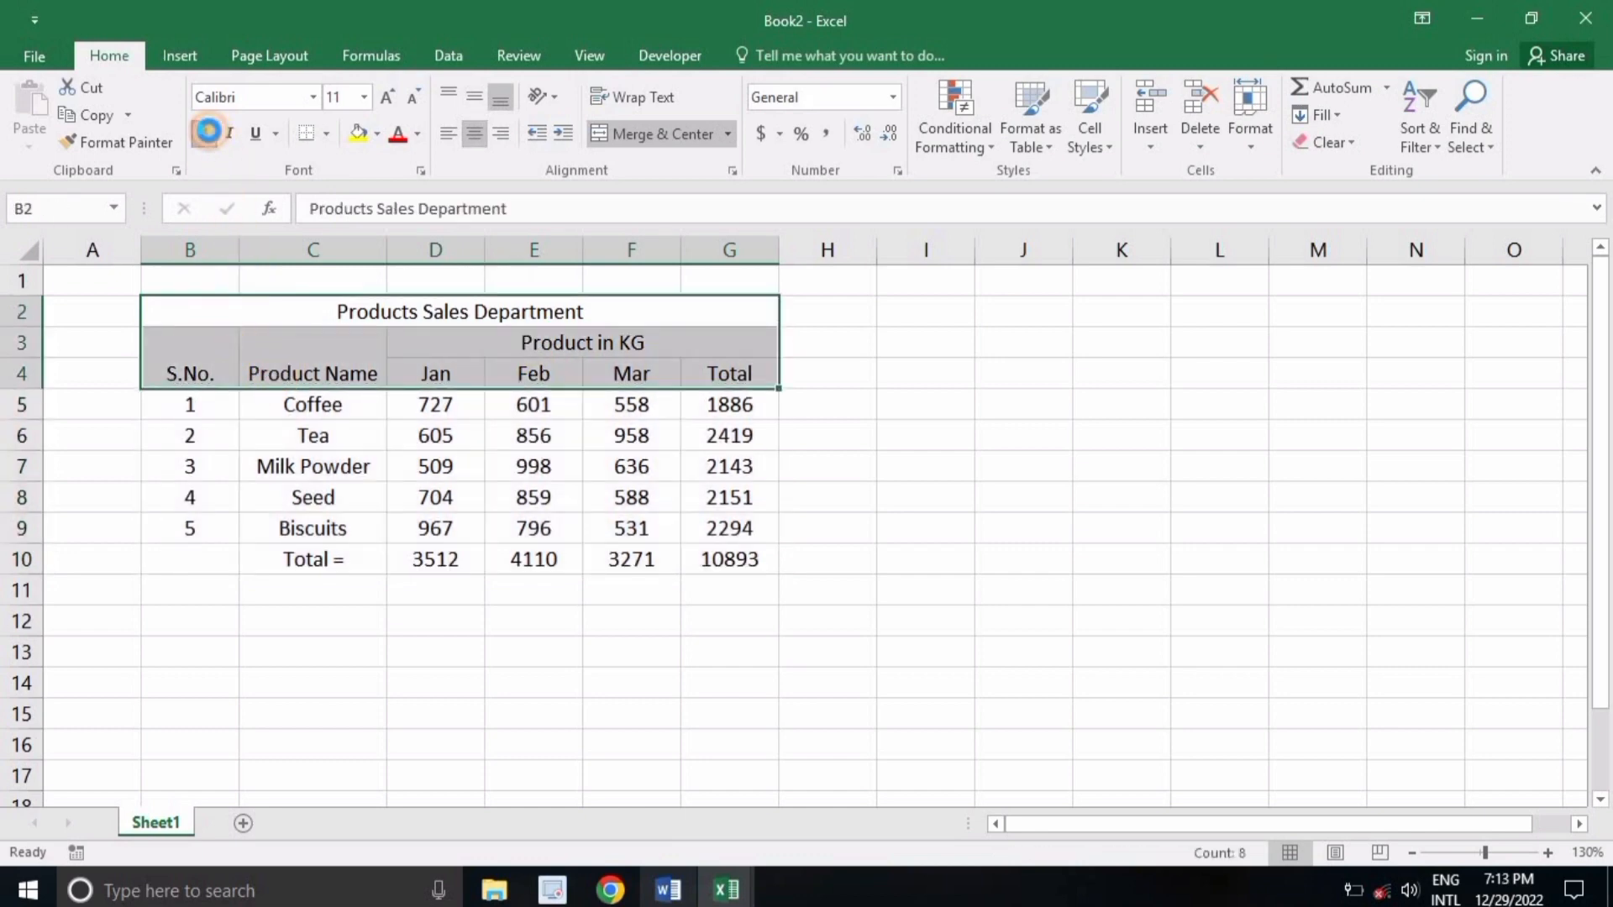
pyautogui.click(207, 131)
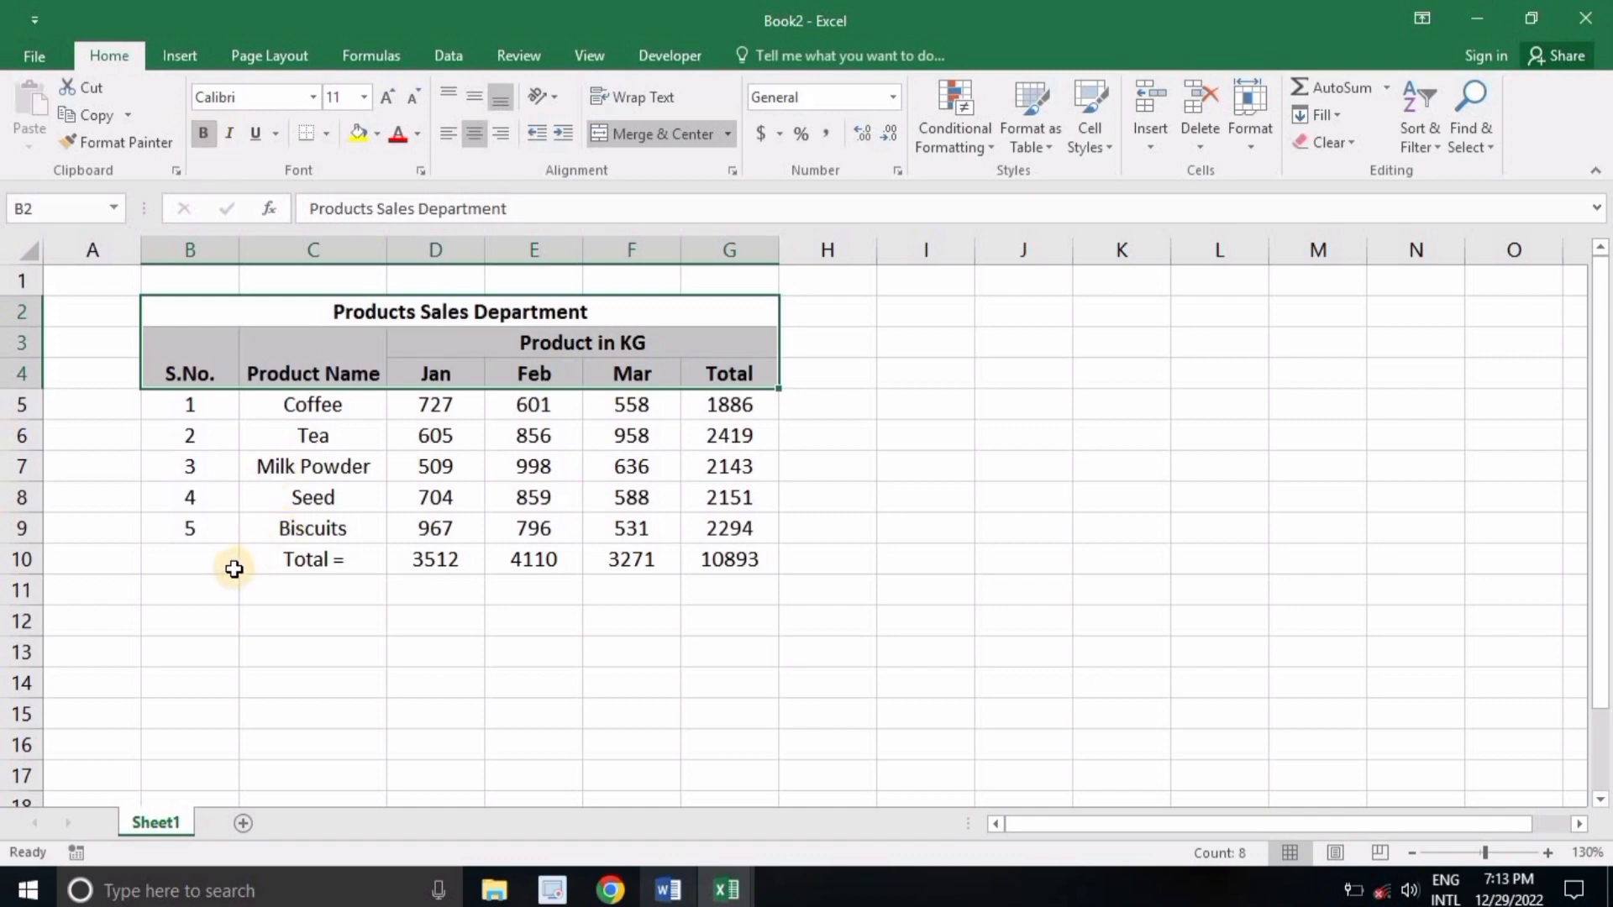
pyautogui.moveTo(205, 565); pyautogui.dragTo(716, 559)
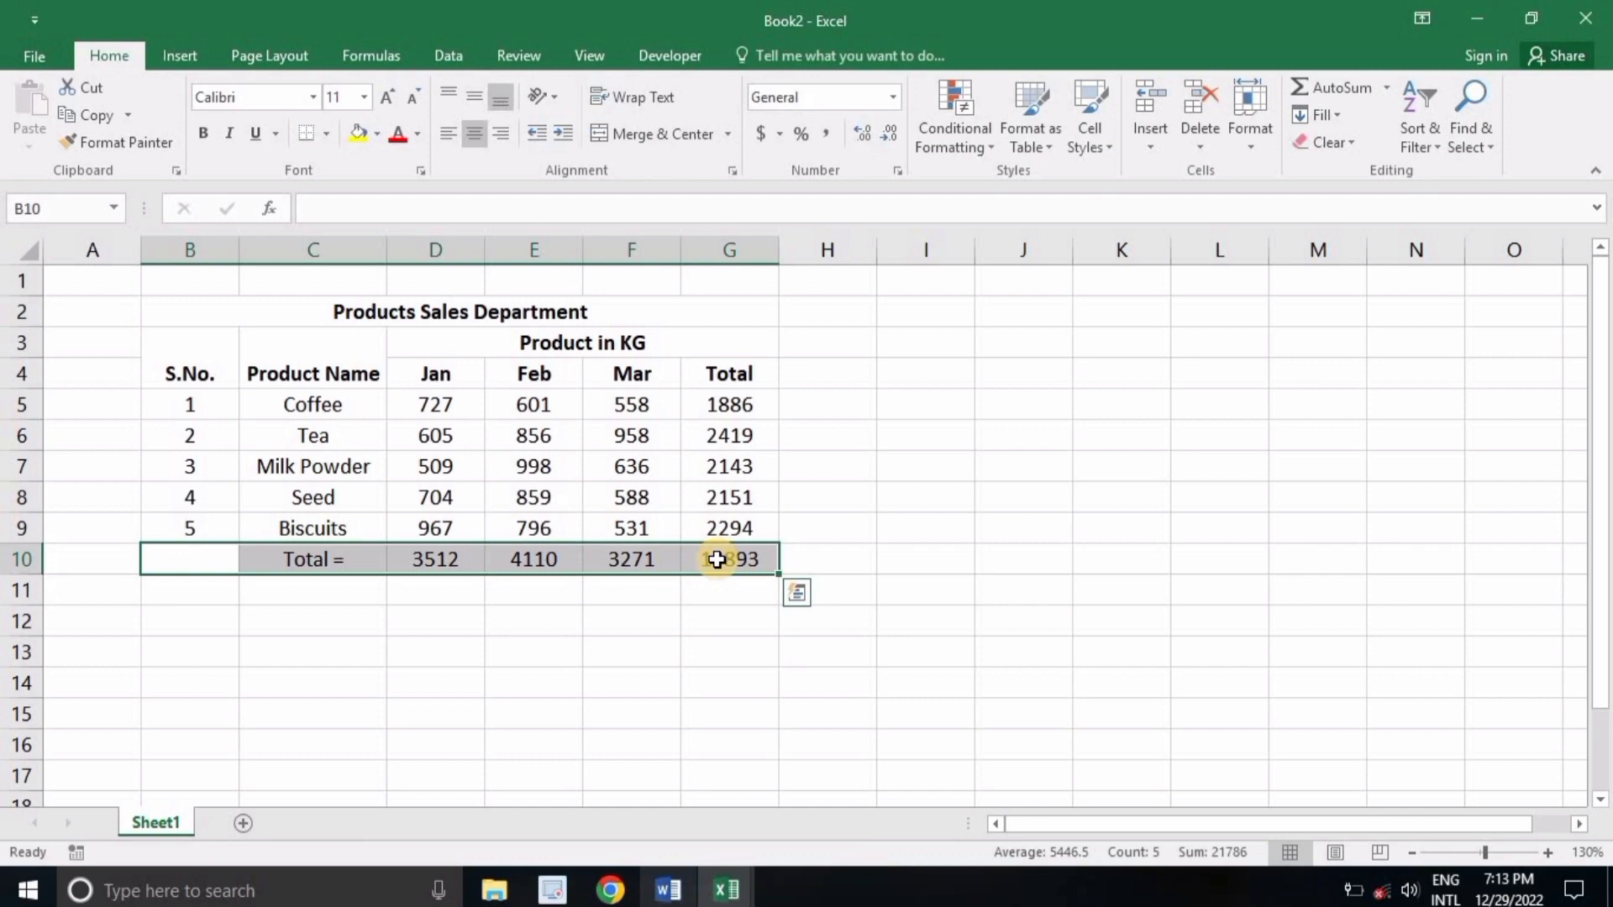
pyautogui.click(215, 134)
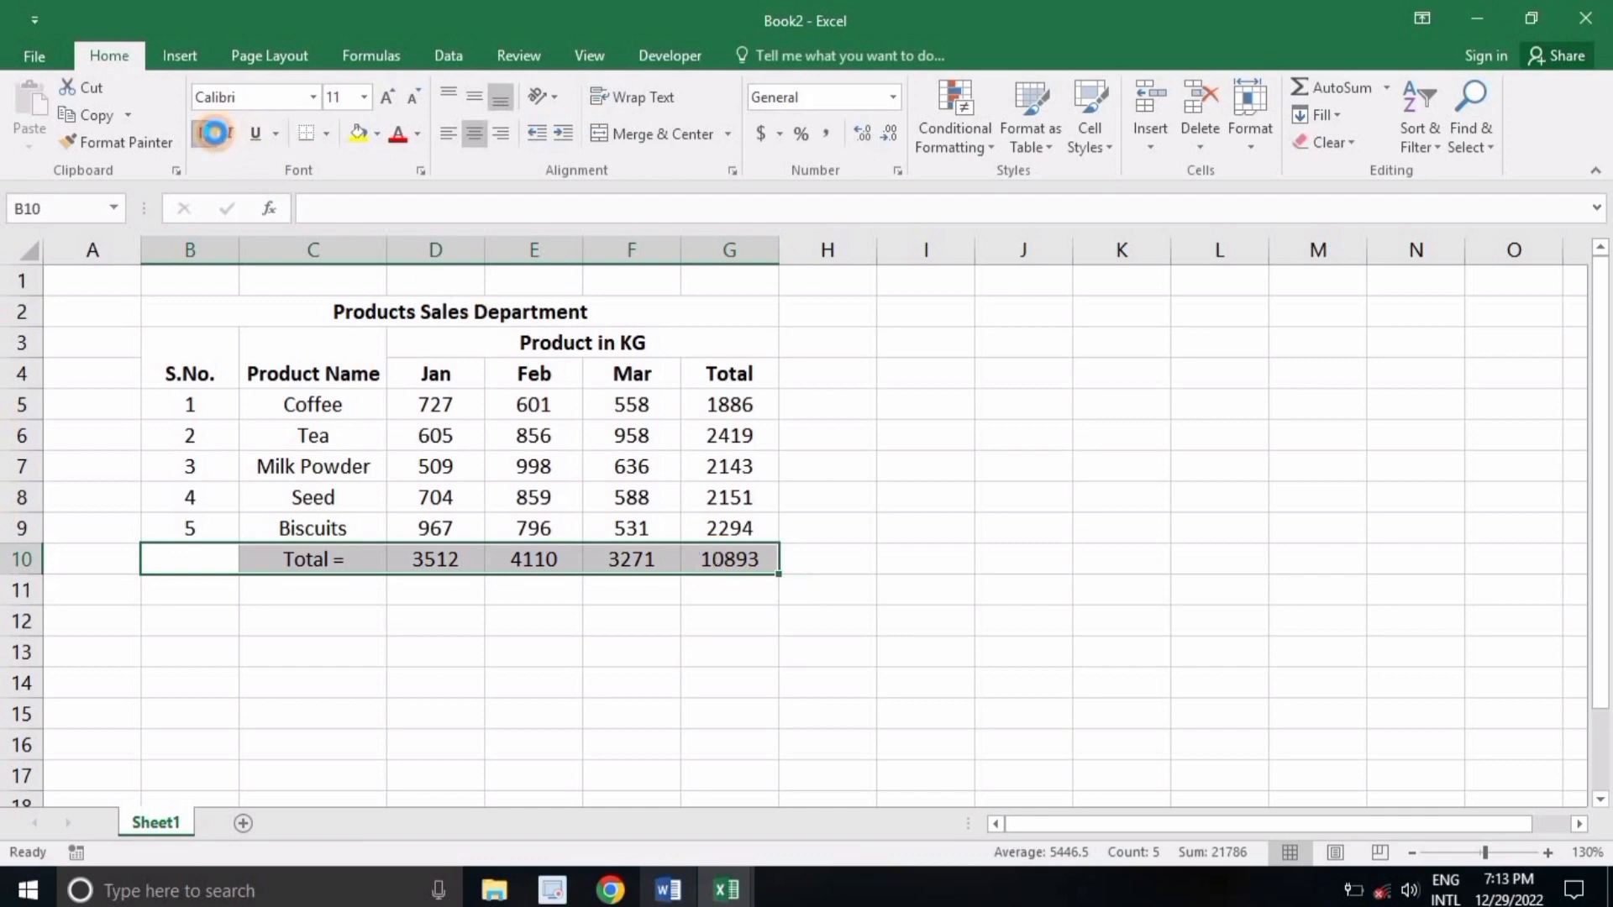
pyautogui.click(832, 430)
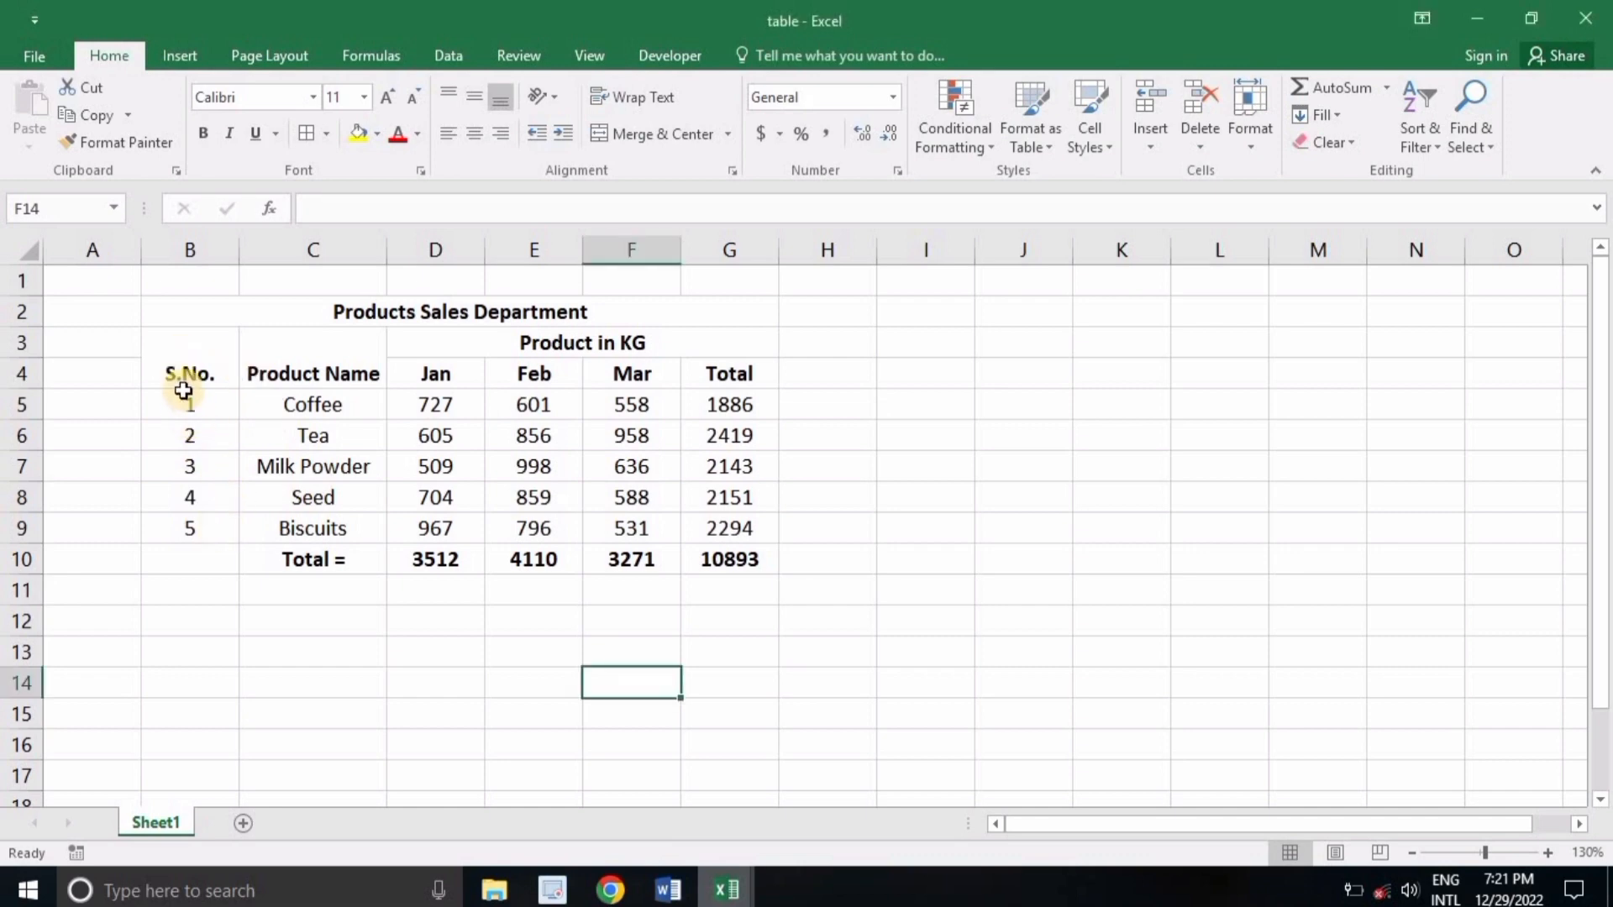
# - Apply all borders to the table range B3:G10, leaving out the title row
pyautogui.moveTo(180, 365); pyautogui.dragTo(614, 539)
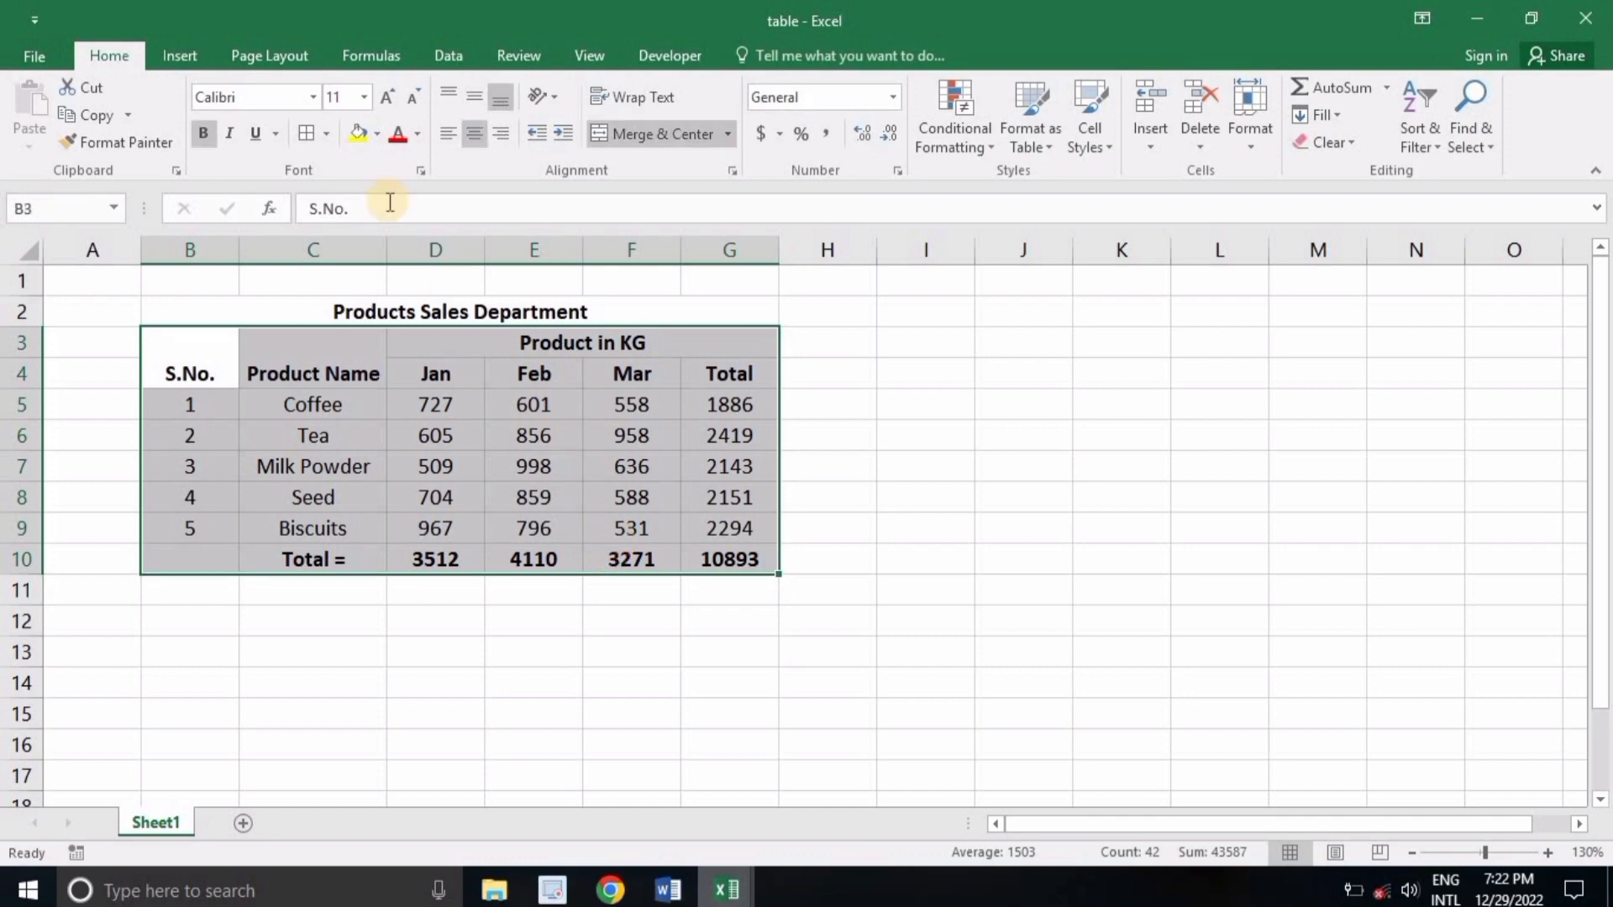
pyautogui.click(324, 134)
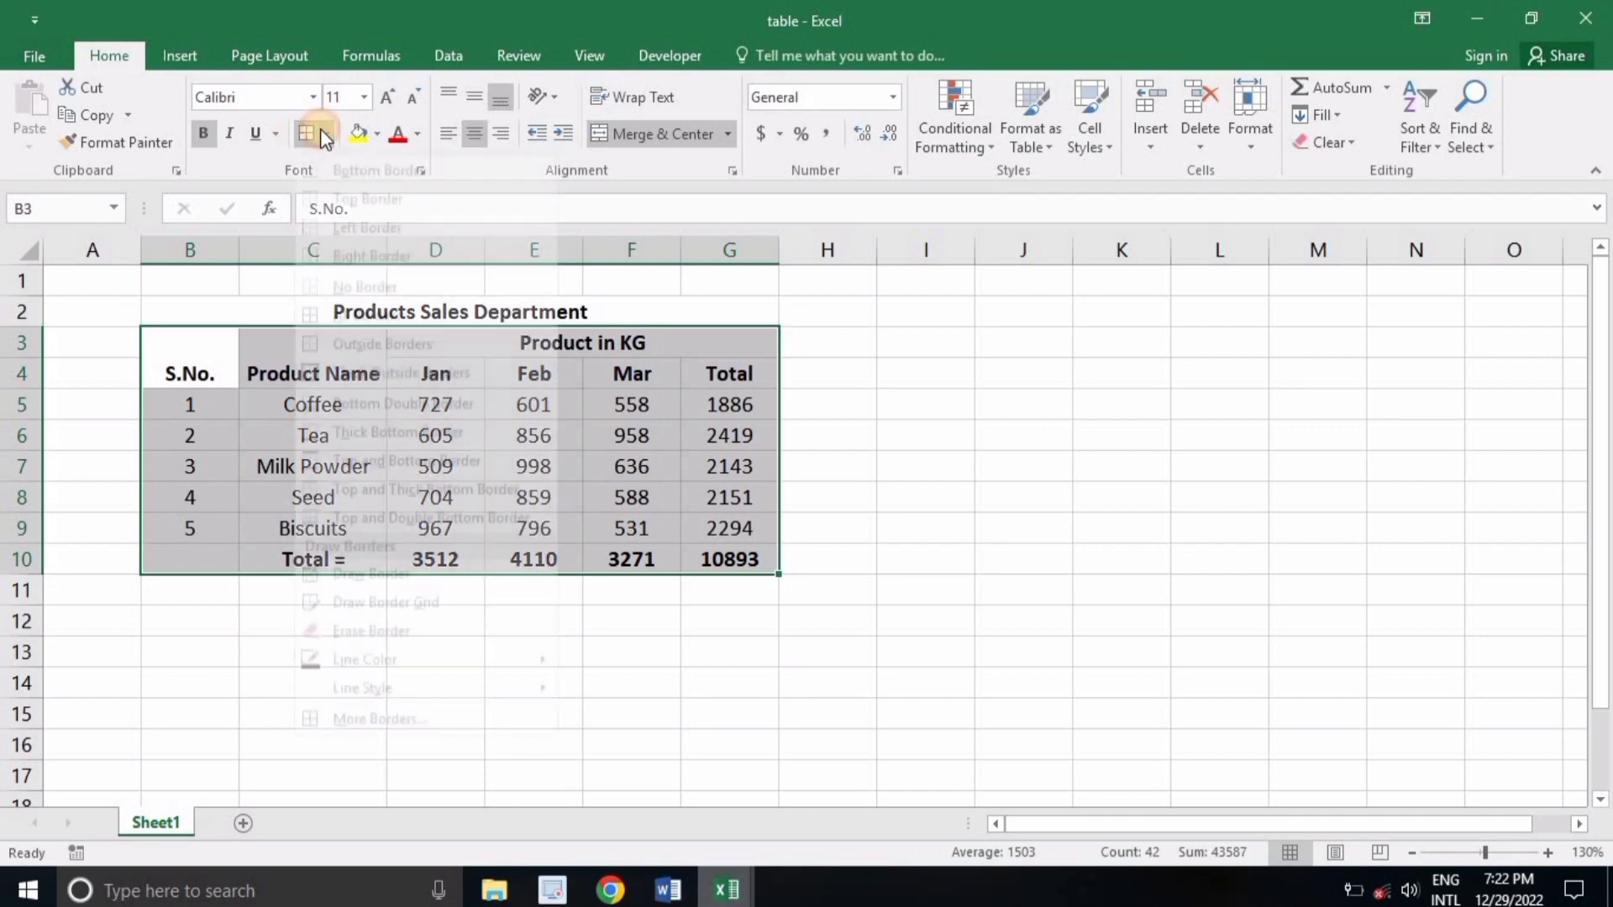
pyautogui.click(365, 338)
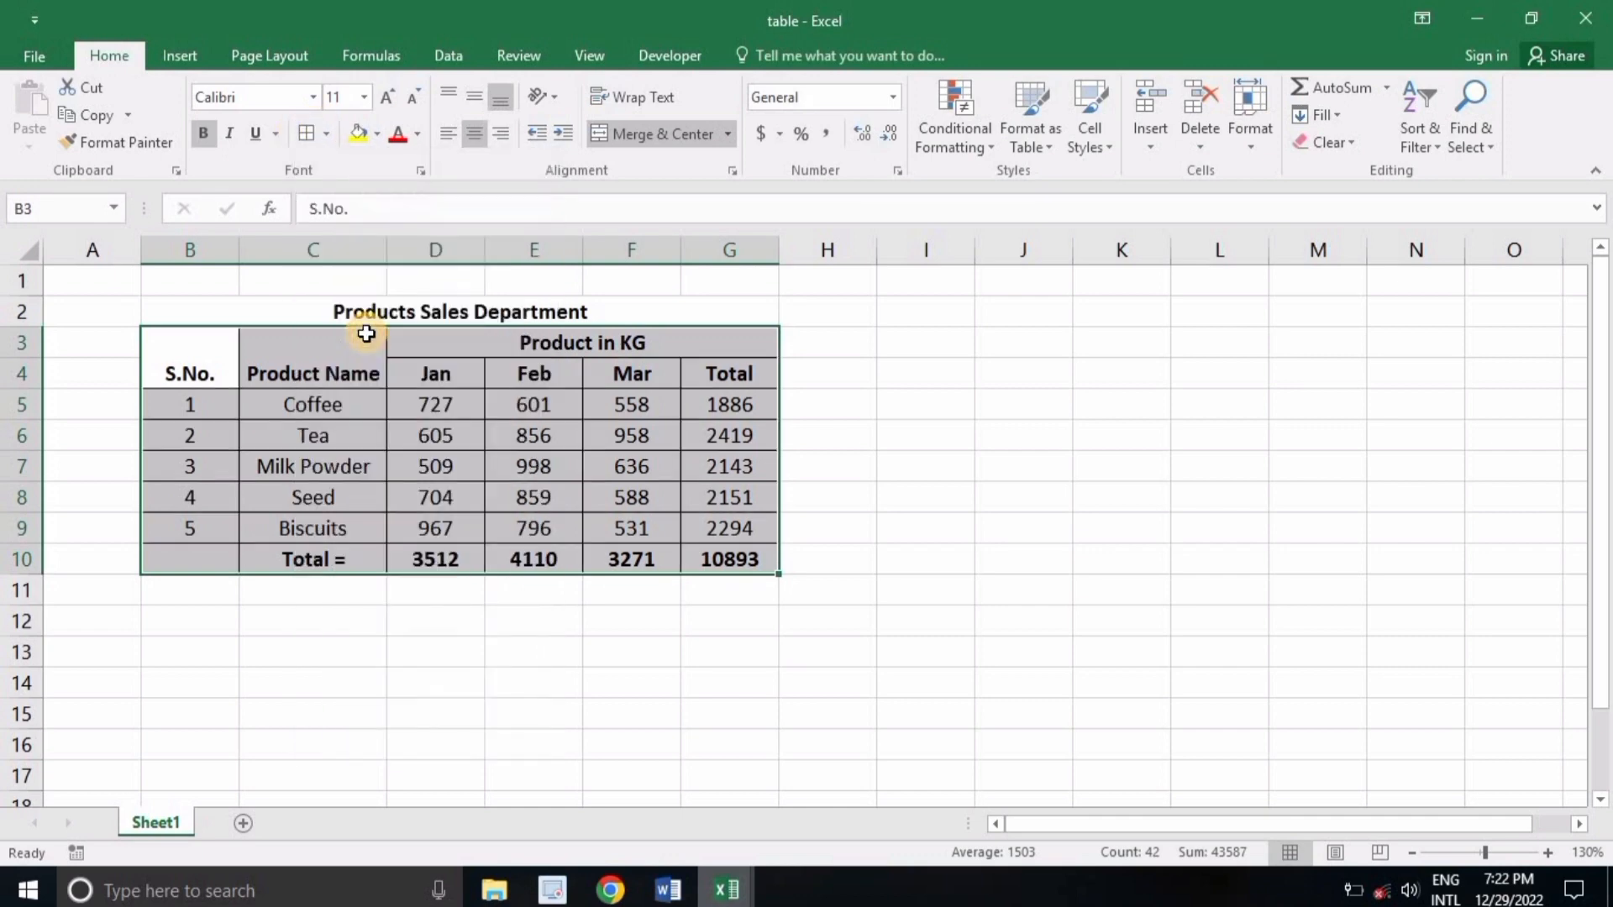
pyautogui.click(425, 653)
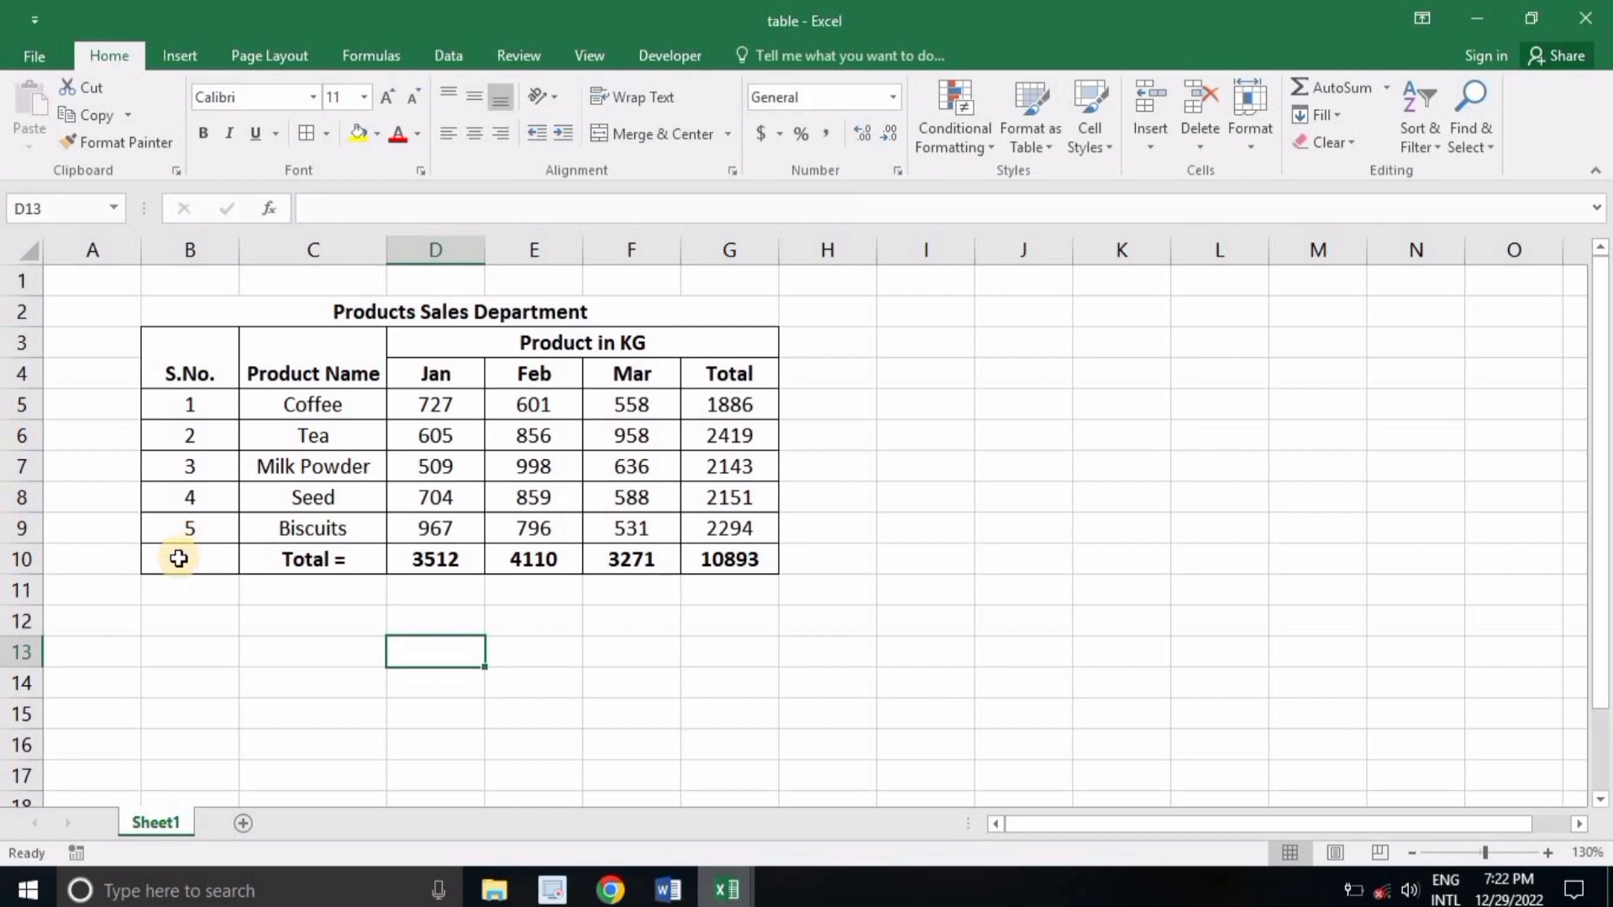
# - Merge and centre cells B10:C10 so the "Total =" label spans both columns
pyautogui.moveTo(176, 558); pyautogui.dragTo(304, 558)
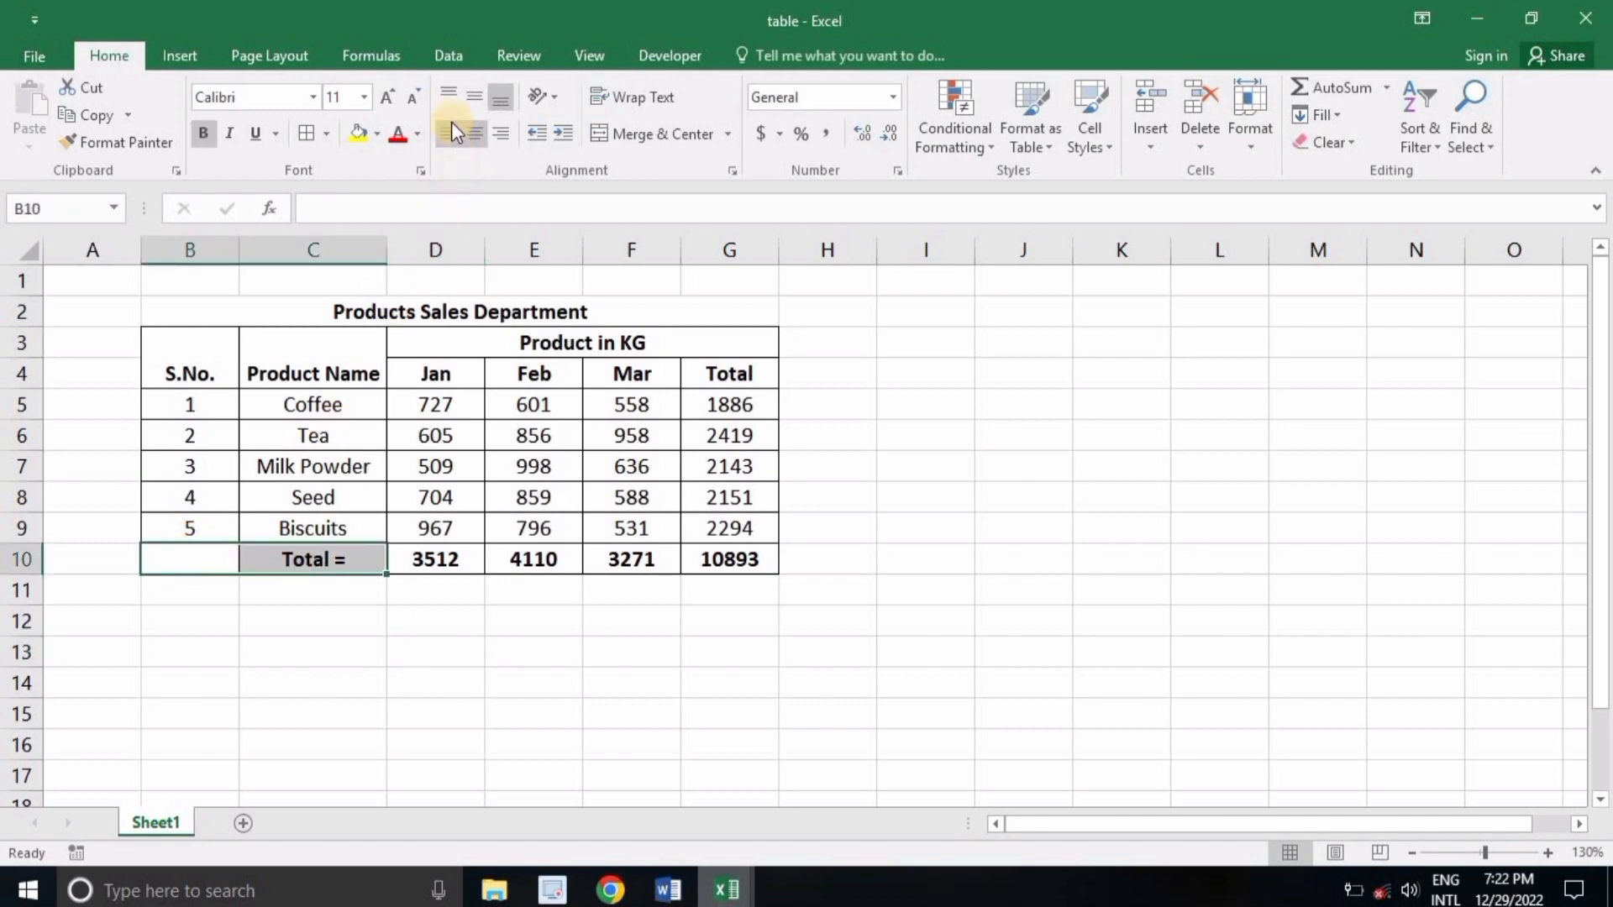
pyautogui.click(607, 133)
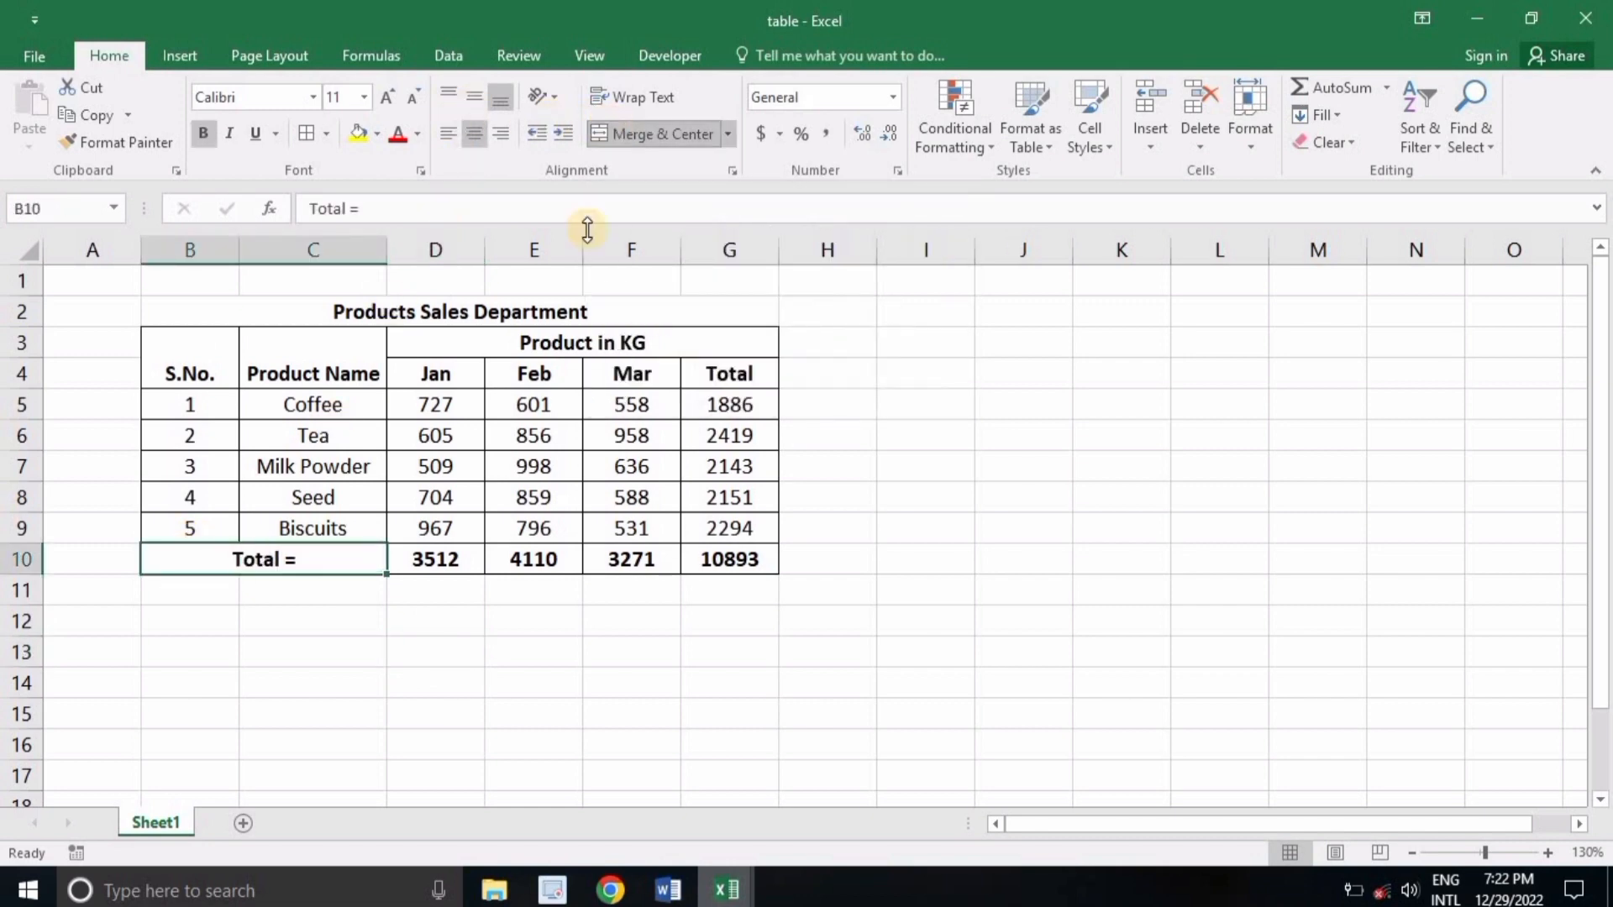
pyautogui.click(362, 620)
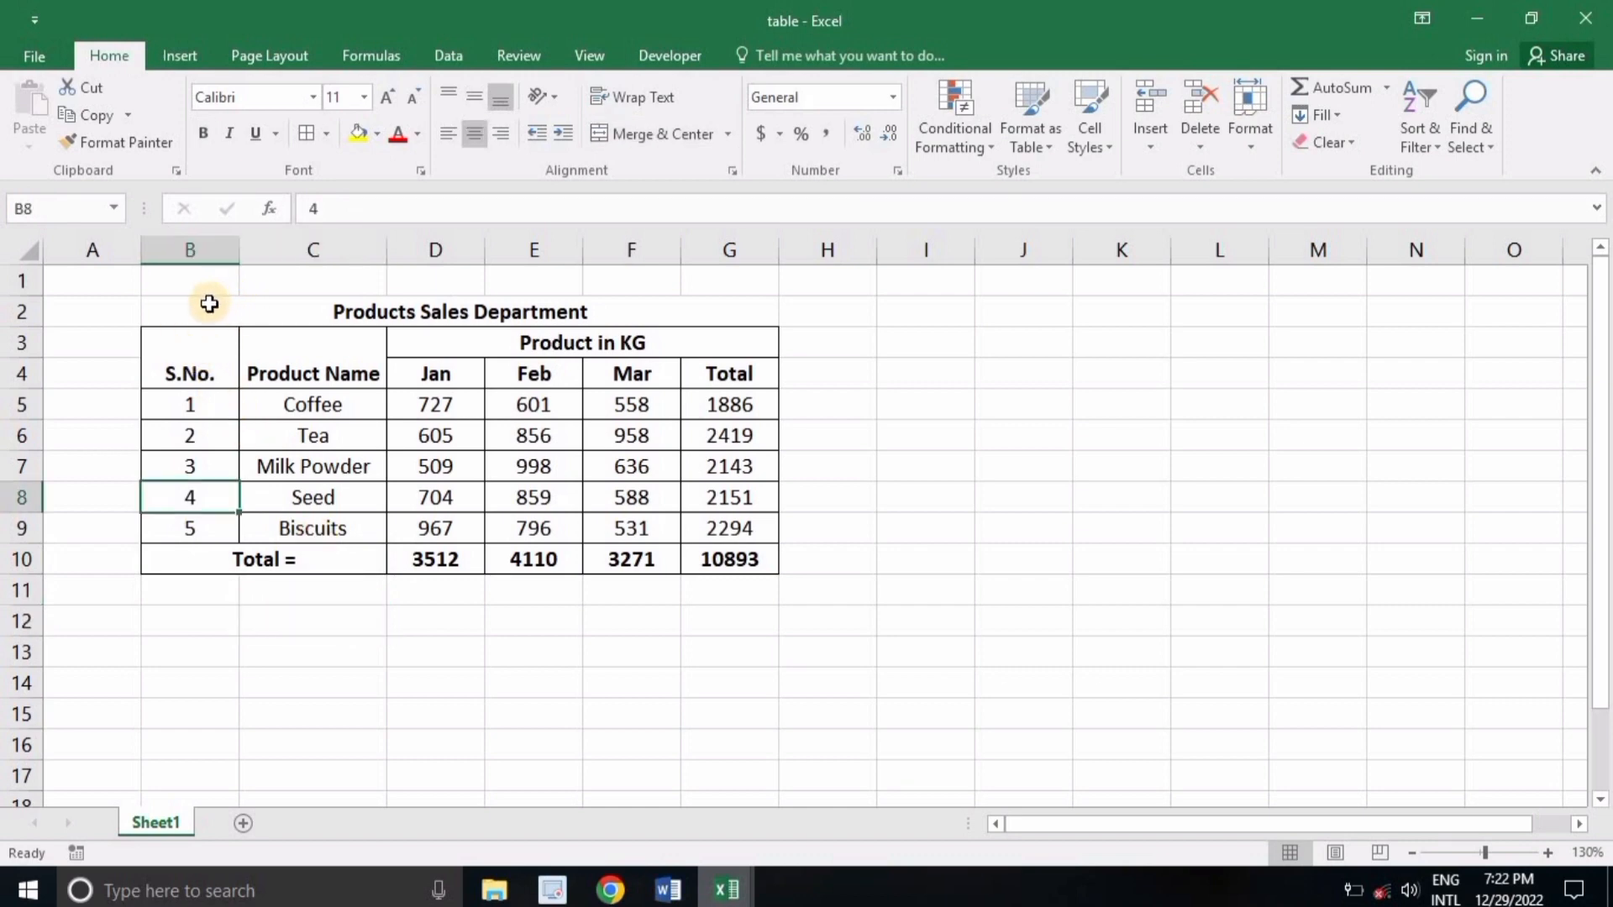
# - Apply a heavier solid outline border around the whole table B2:G10, including the title row
pyautogui.moveTo(209, 303); pyautogui.dragTo(500, 562)
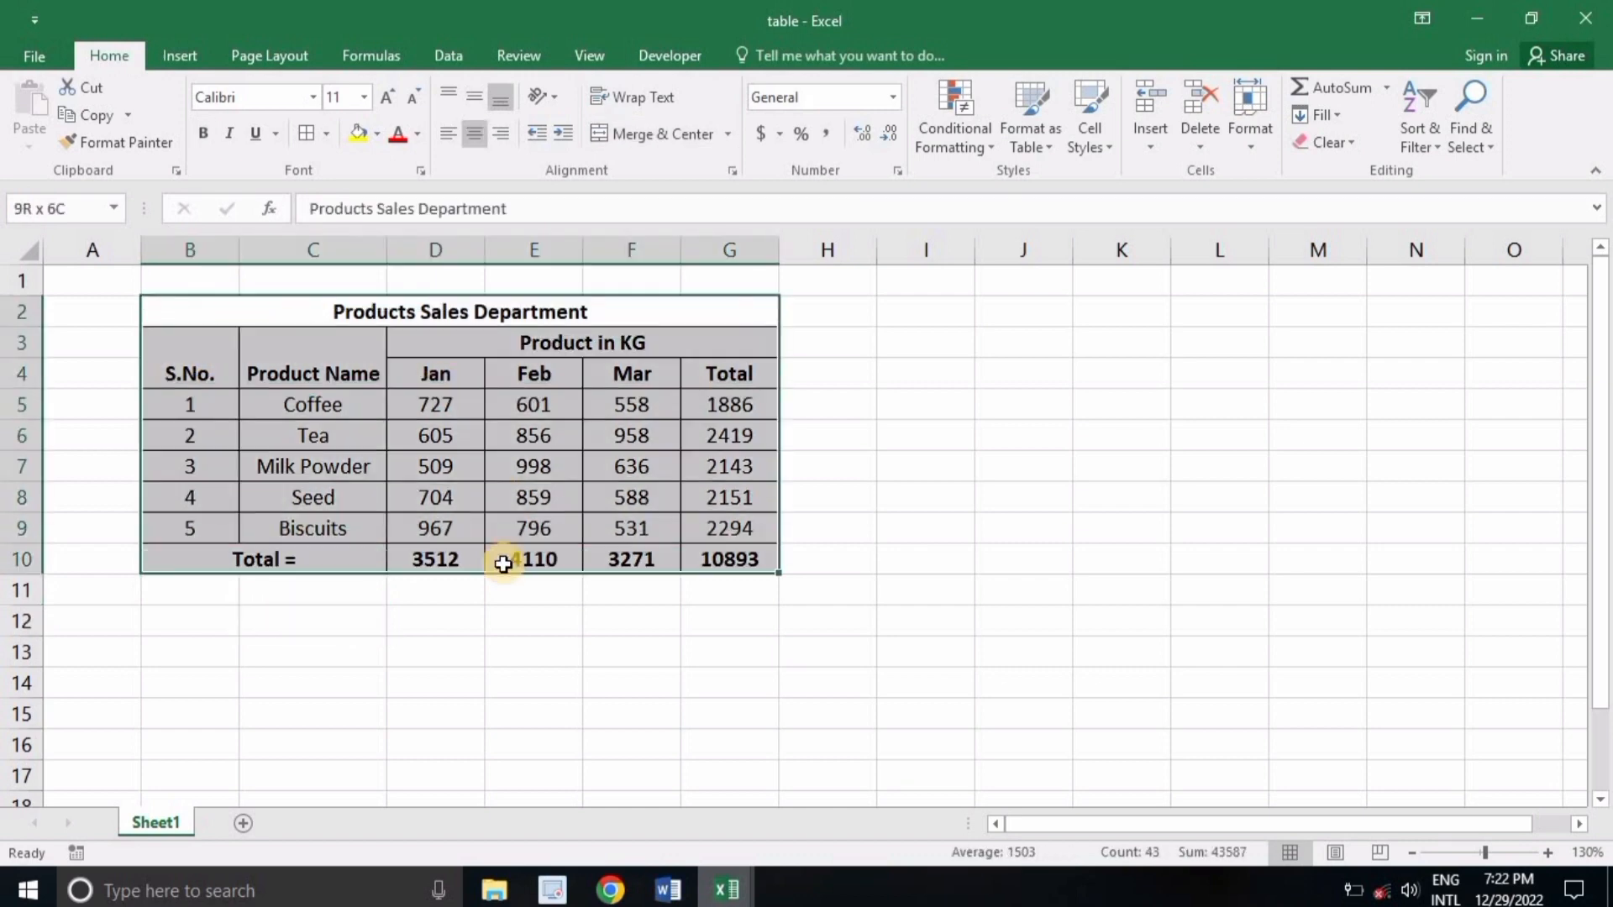
pyautogui.click(323, 132)
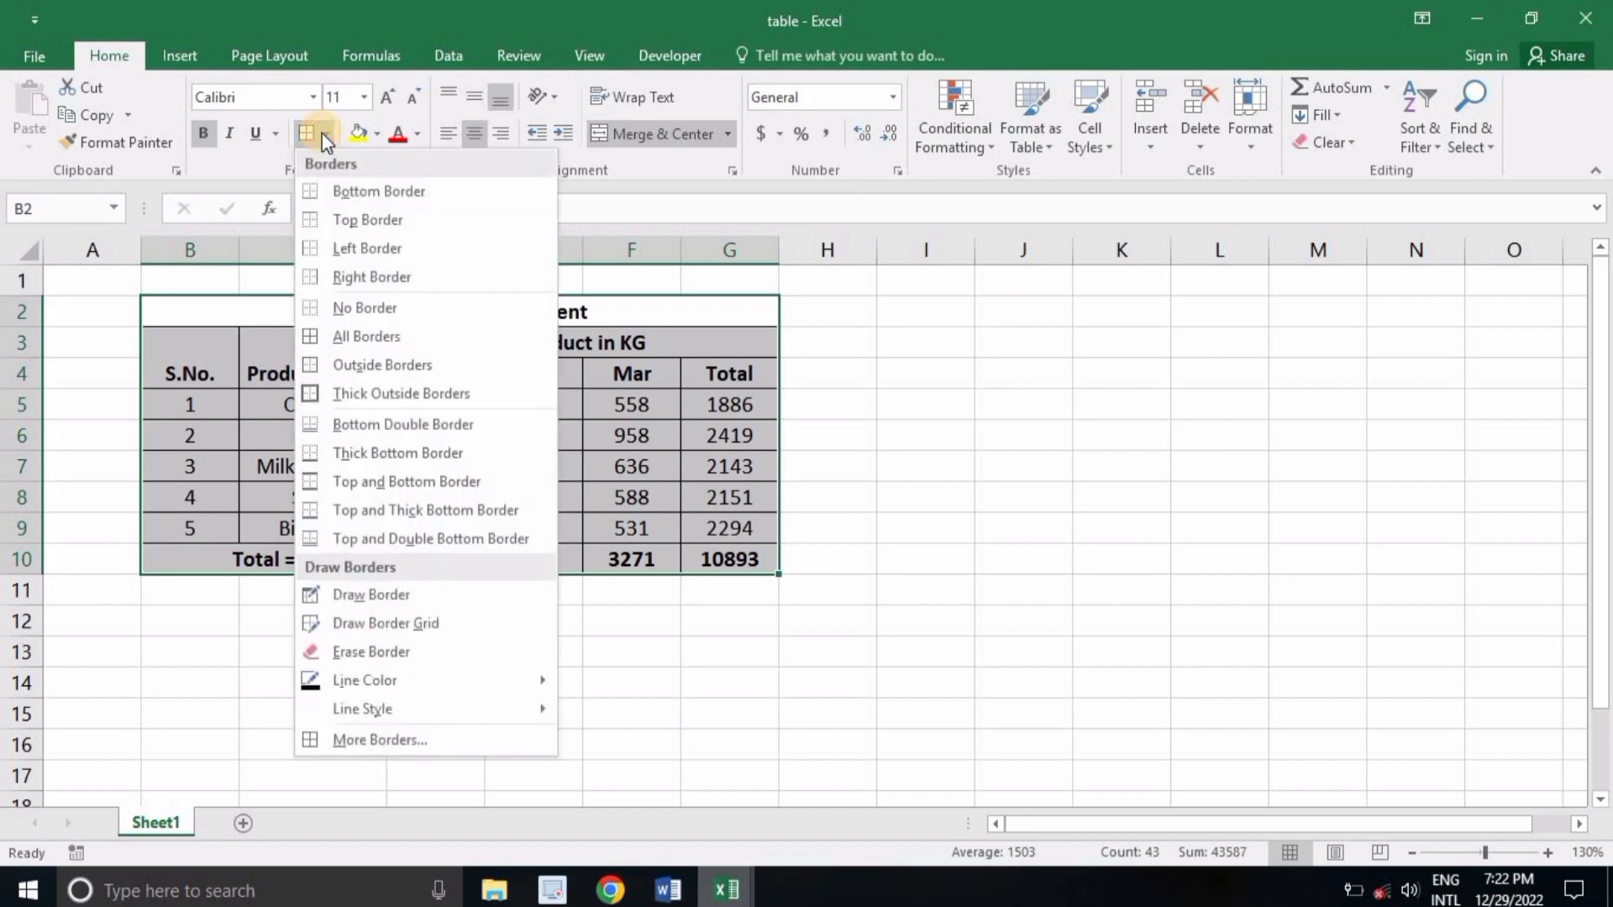
pyautogui.click(425, 742)
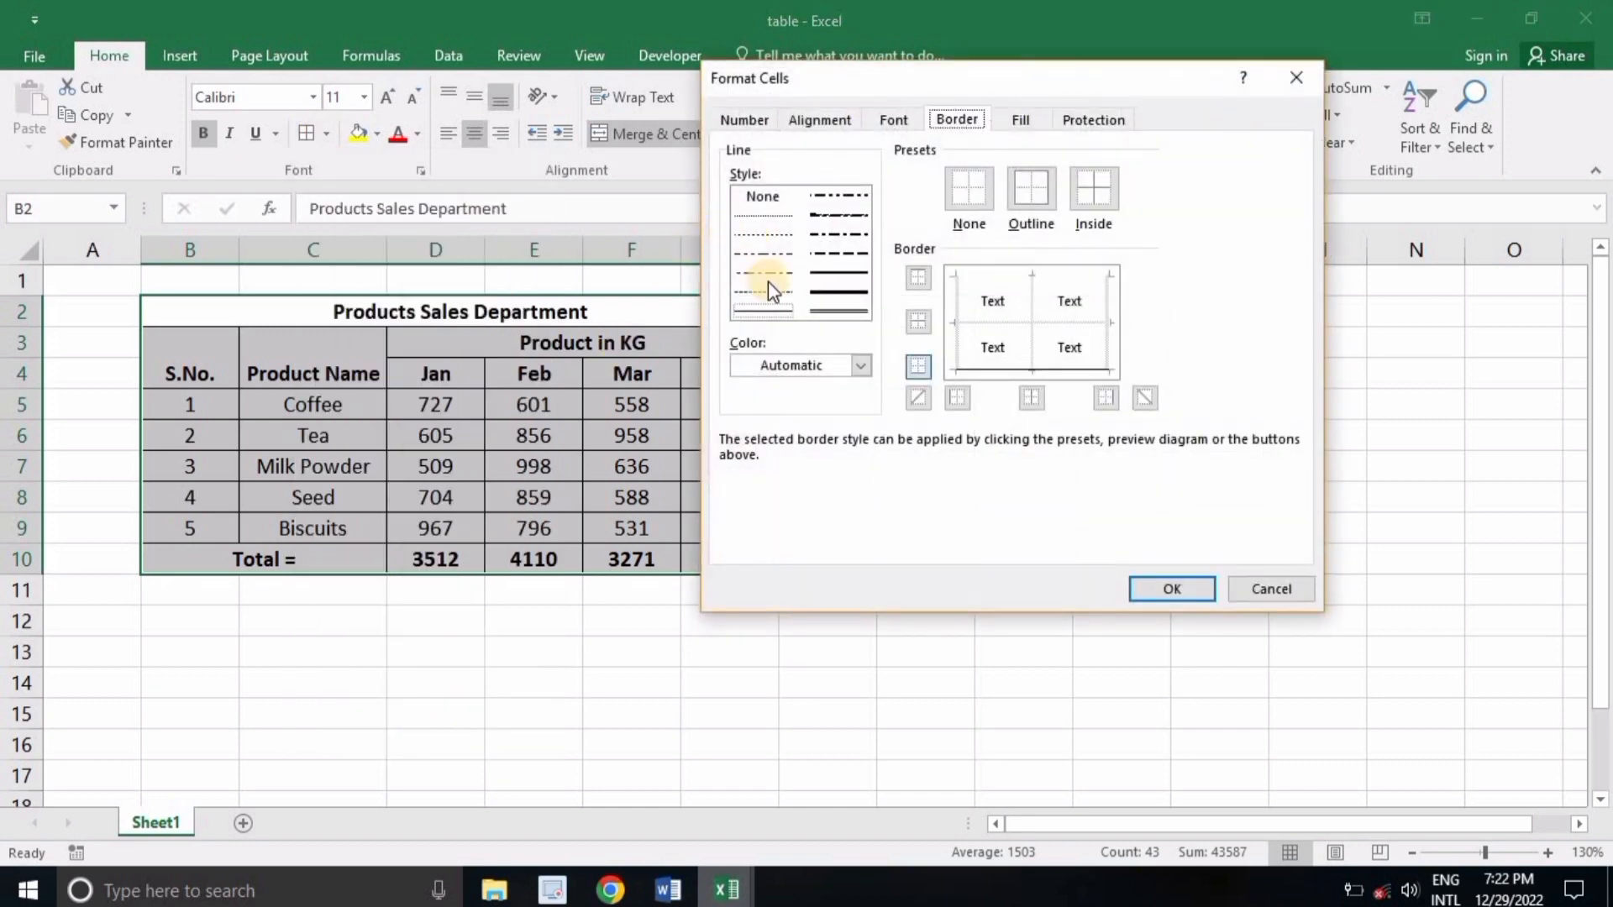
pyautogui.click(842, 289)
pyautogui.click(1031, 189)
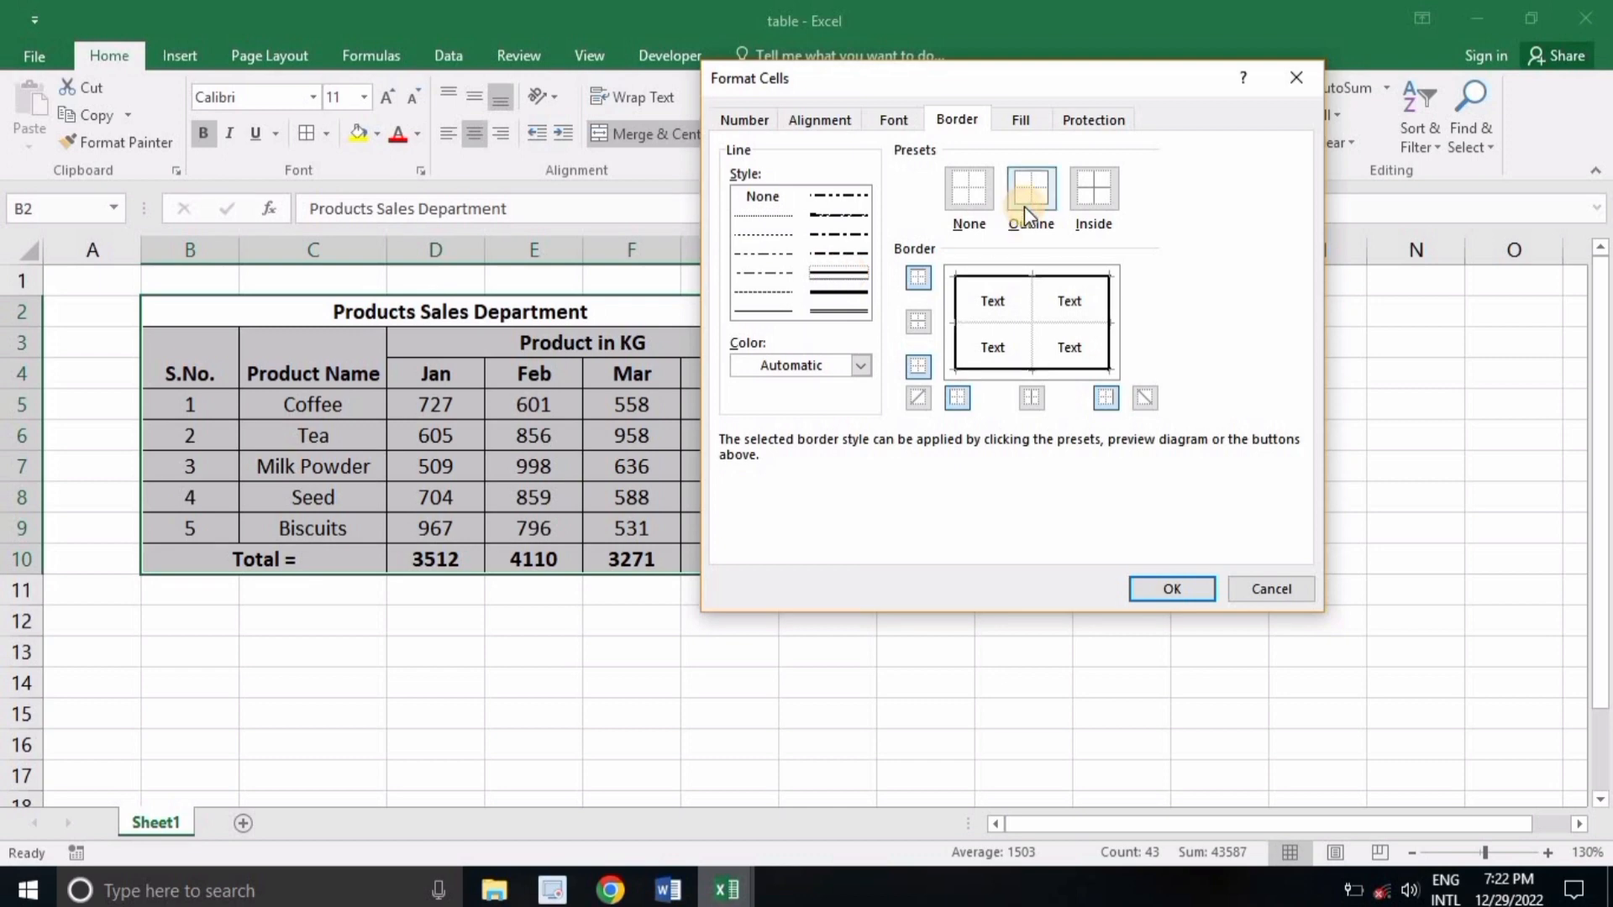
pyautogui.click(1166, 588)
pyautogui.click(788, 620)
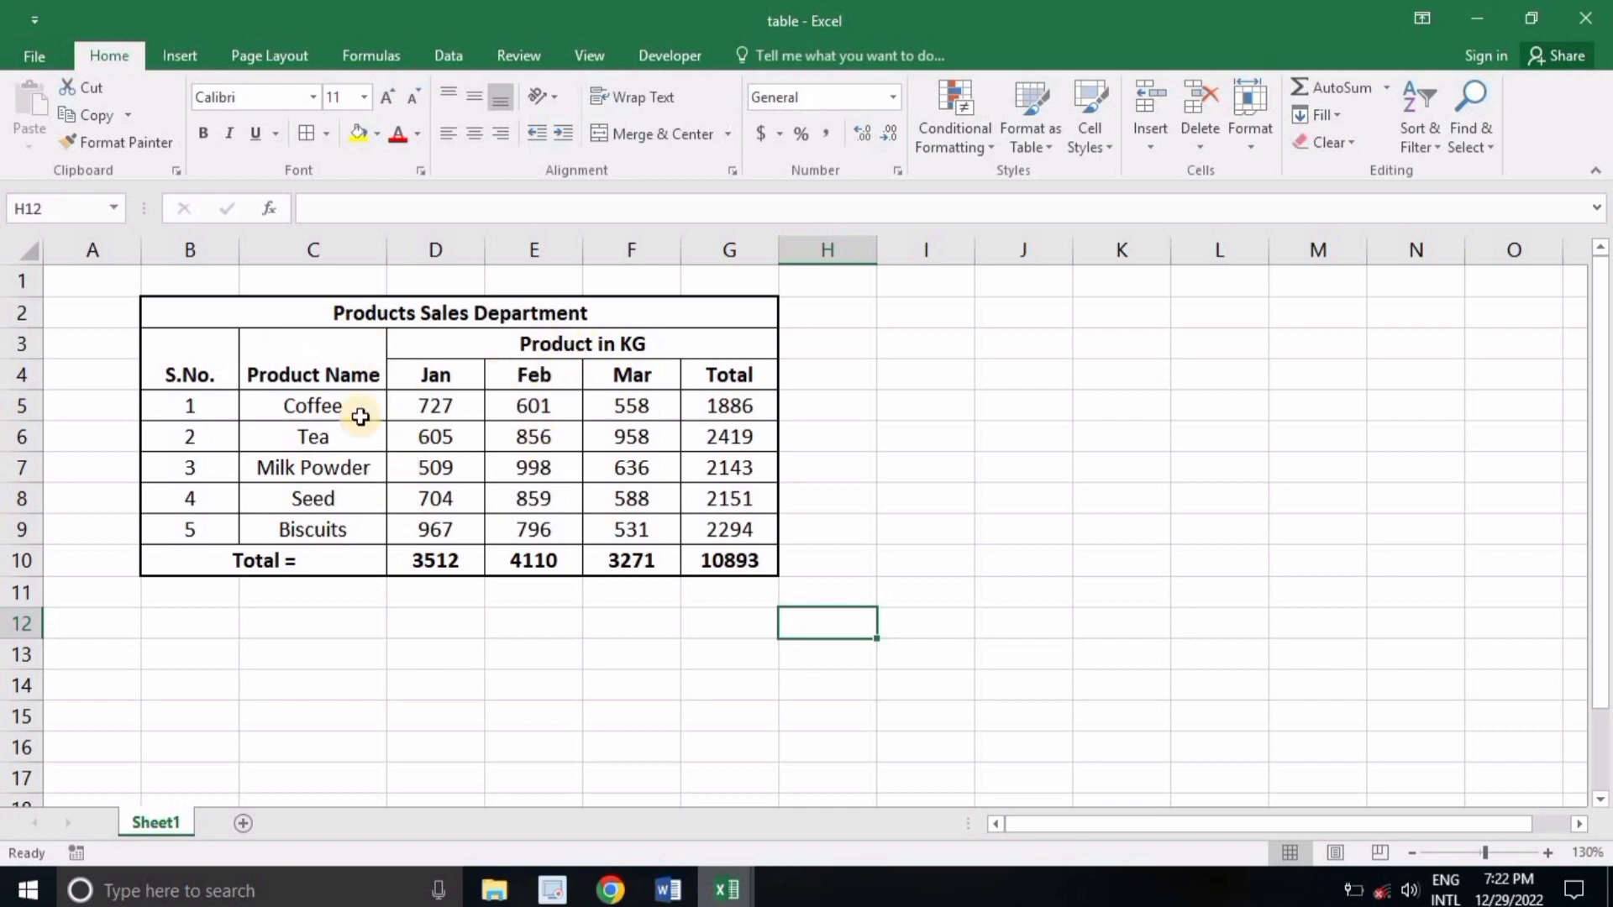
# - Middle-align the S.No. and Product Name headings vertically, and increase the table title's font size to 12
pyautogui.moveTo(177, 336); pyautogui.dragTo(311, 375)
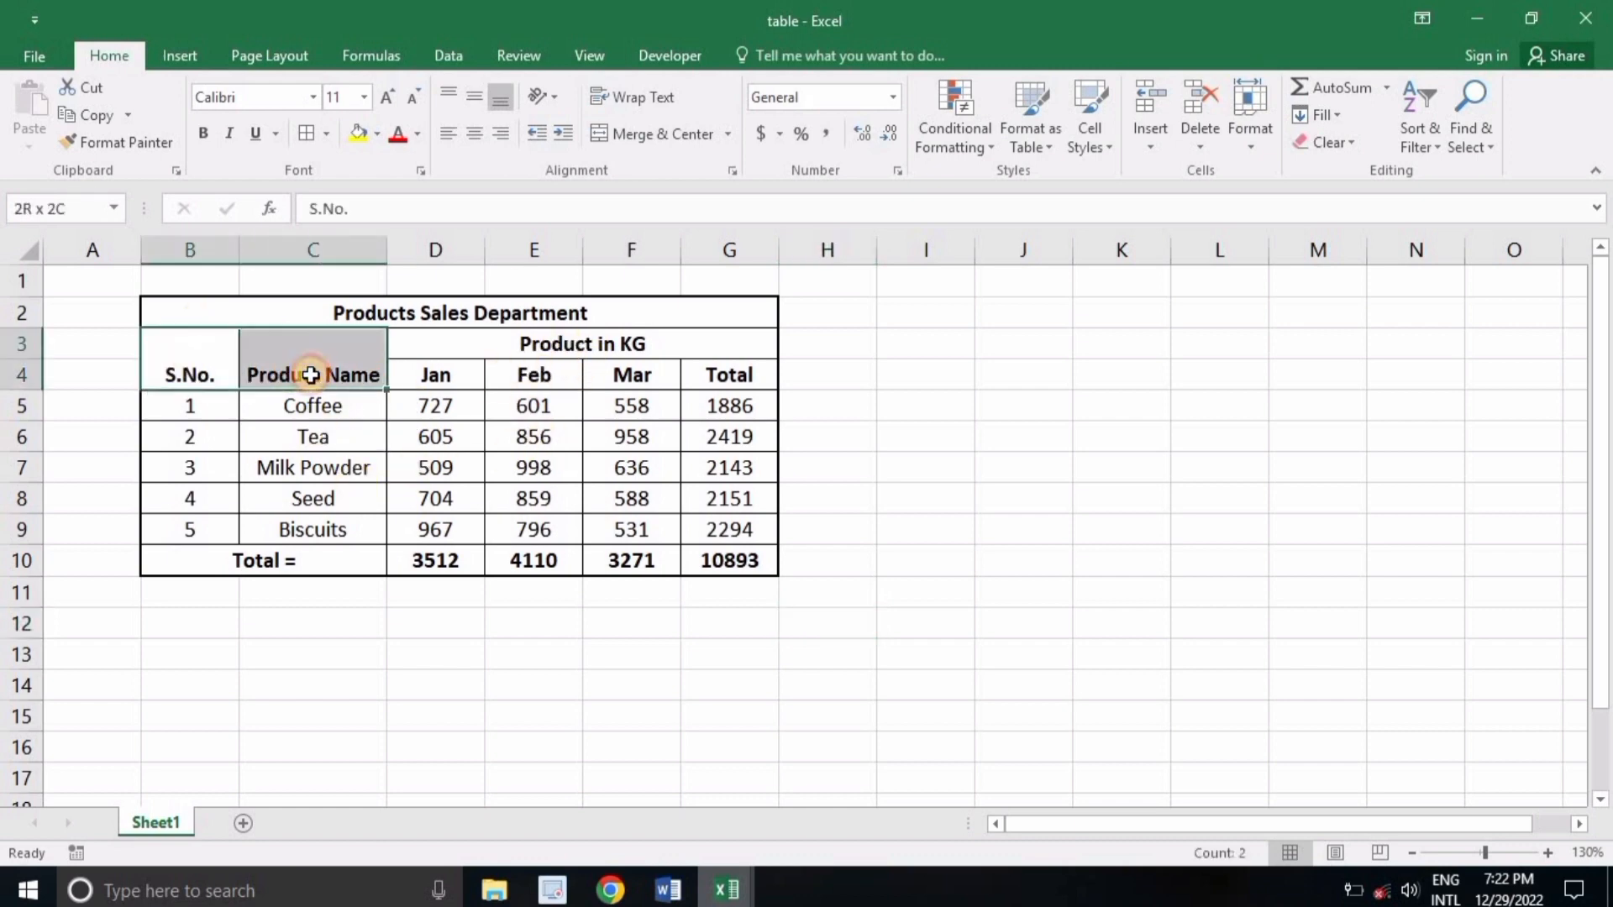
pyautogui.click(478, 100)
pyautogui.click(349, 314)
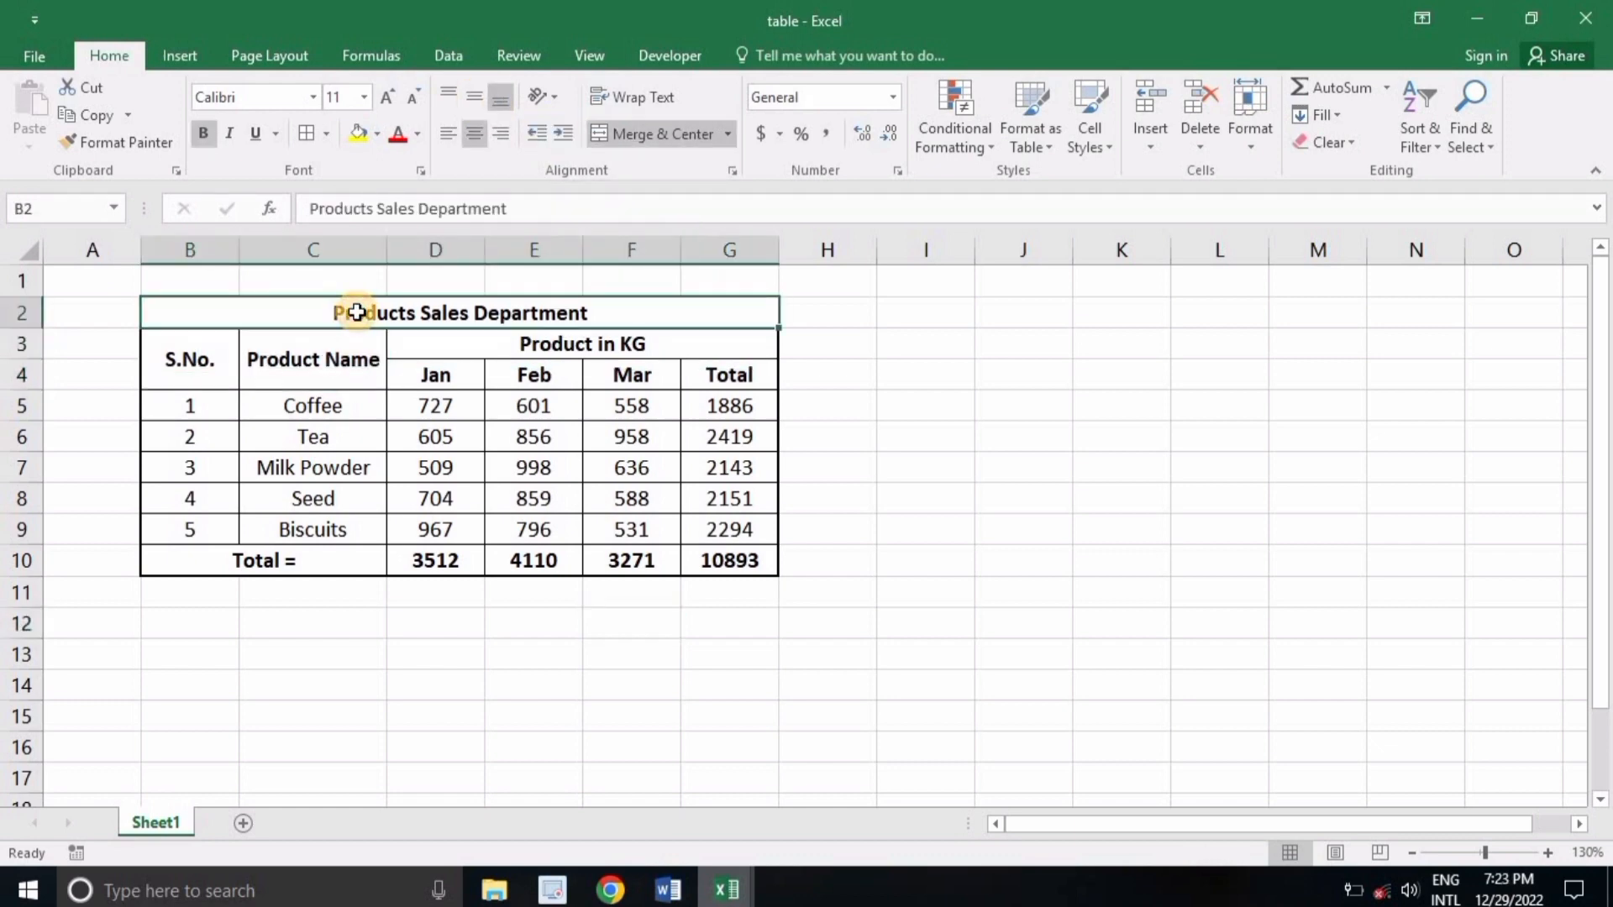
pyautogui.click(379, 99)
pyautogui.click(491, 647)
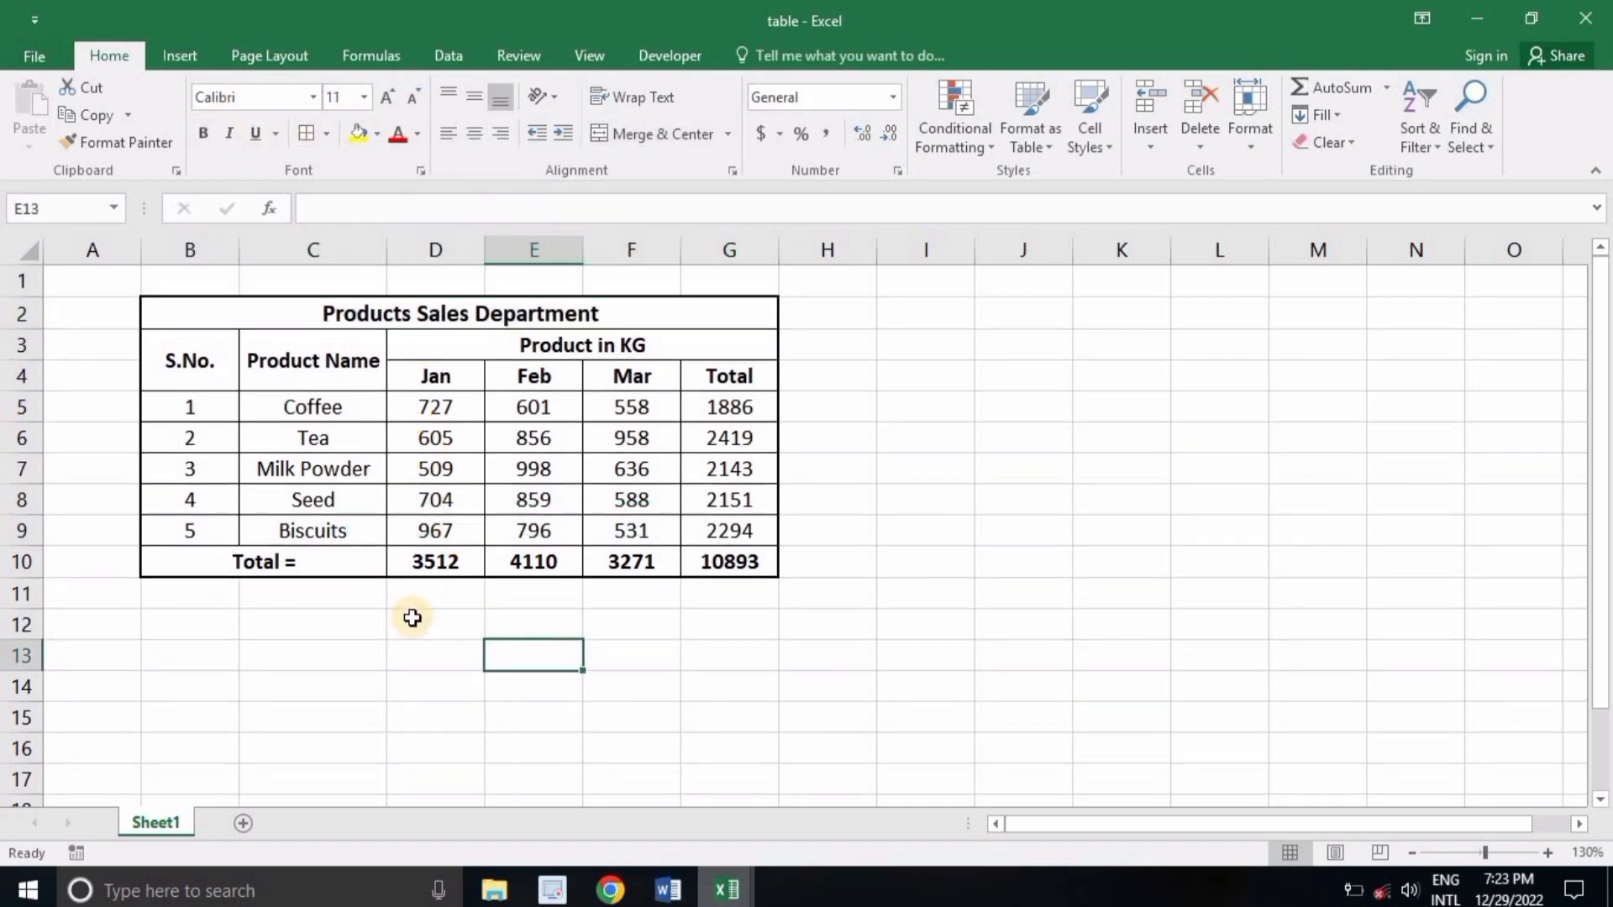
# - Fill the "Products Sales Department" title row with standard yellow
pyautogui.click(195, 322)
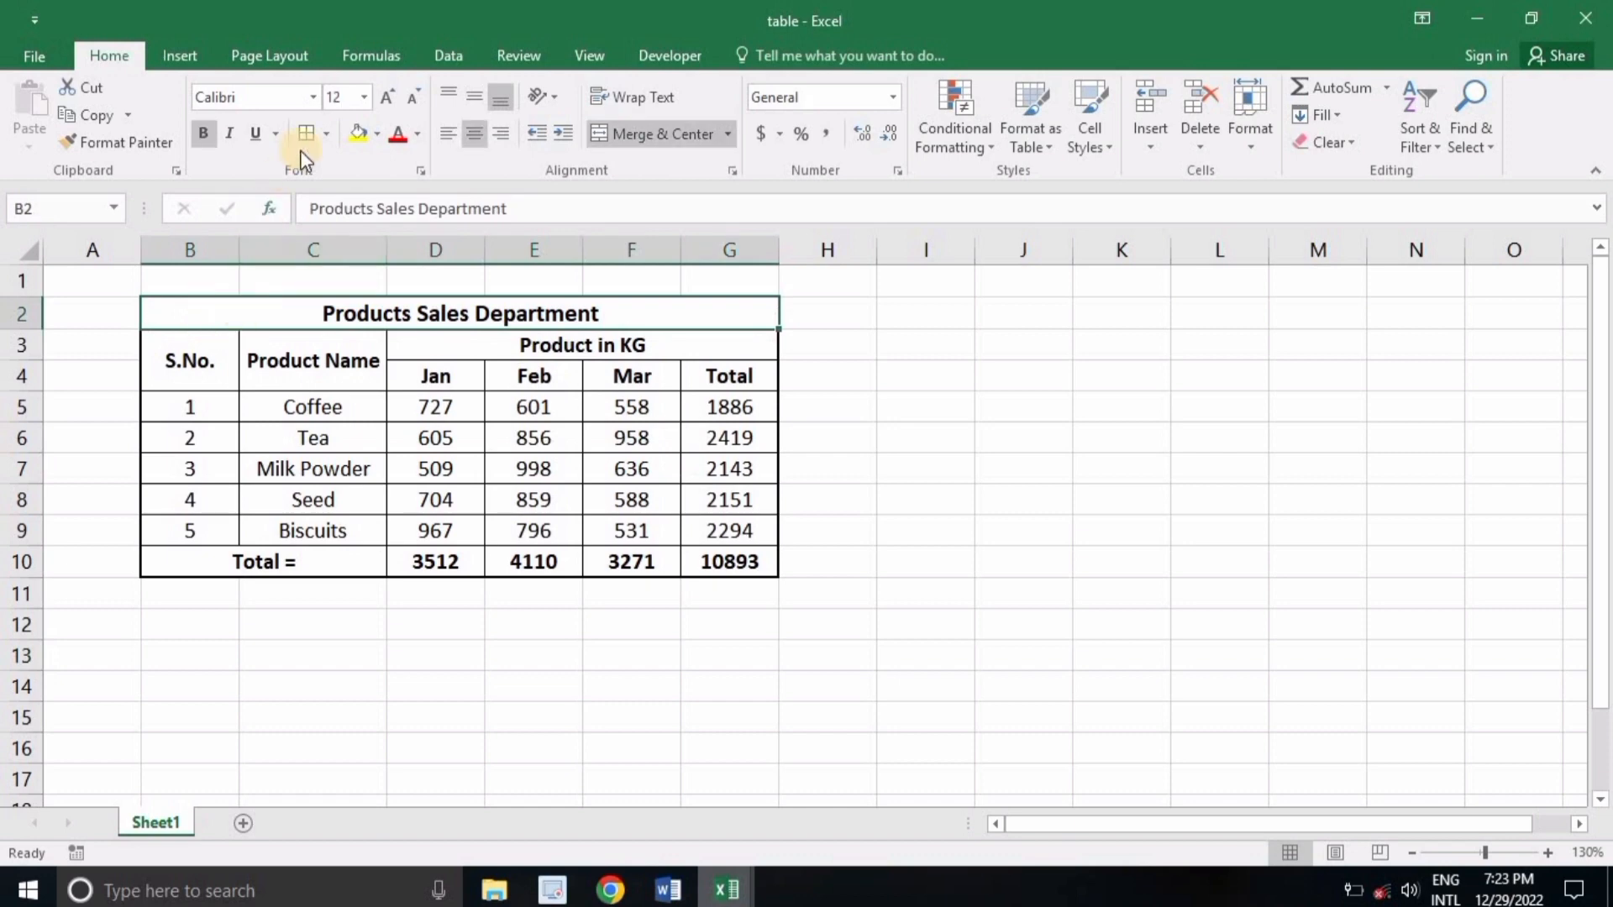
pyautogui.click(380, 134)
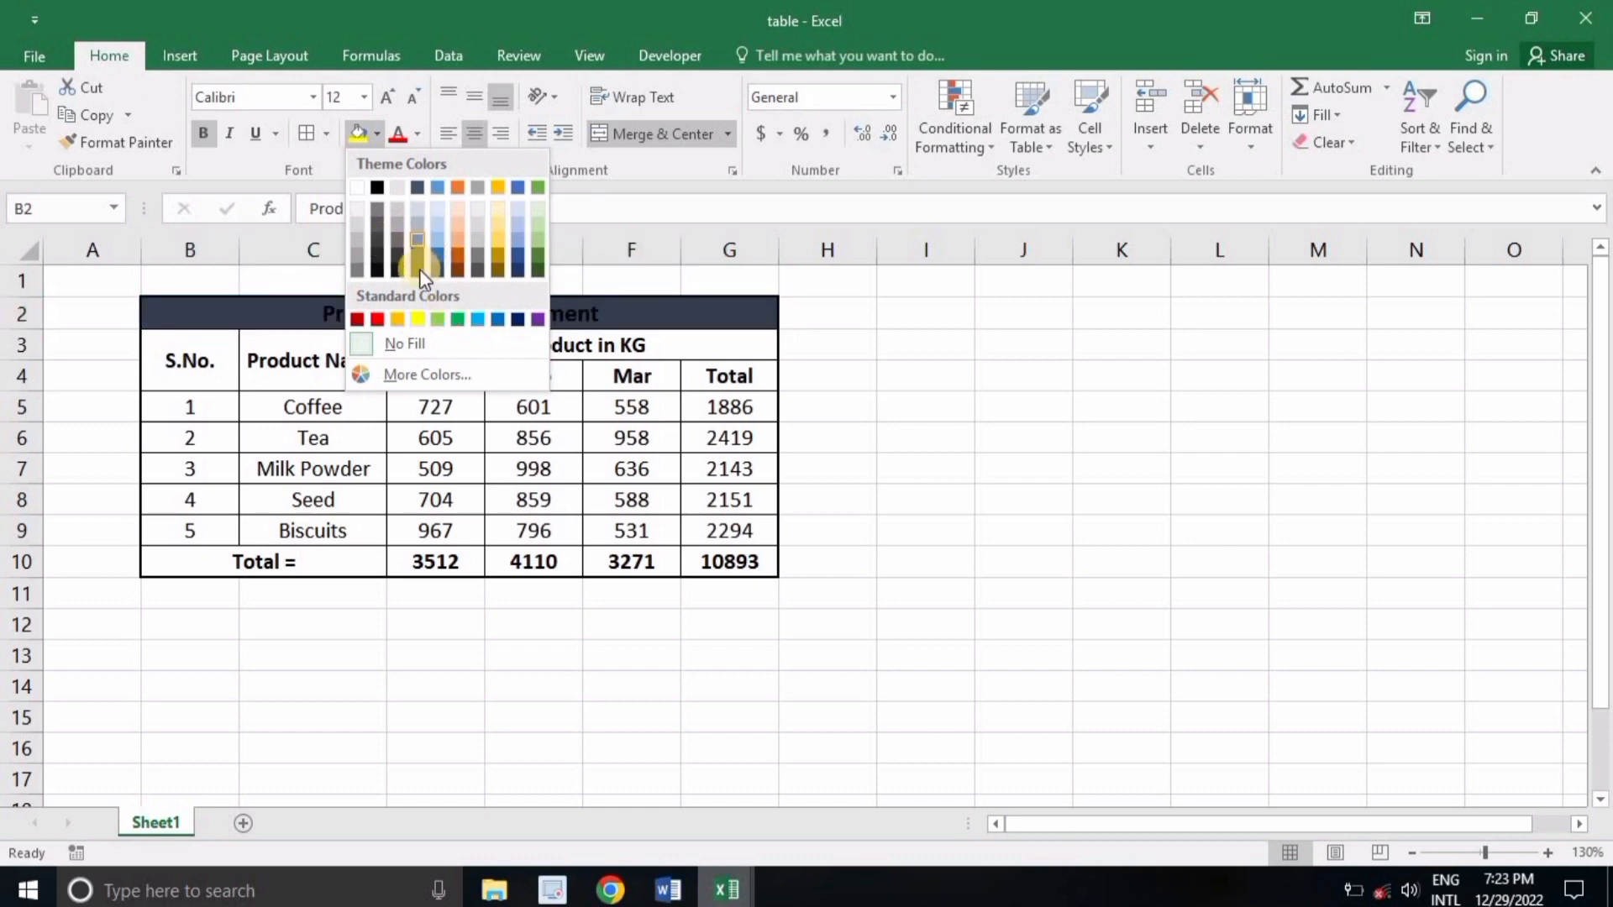
pyautogui.click(418, 320)
pyautogui.click(652, 615)
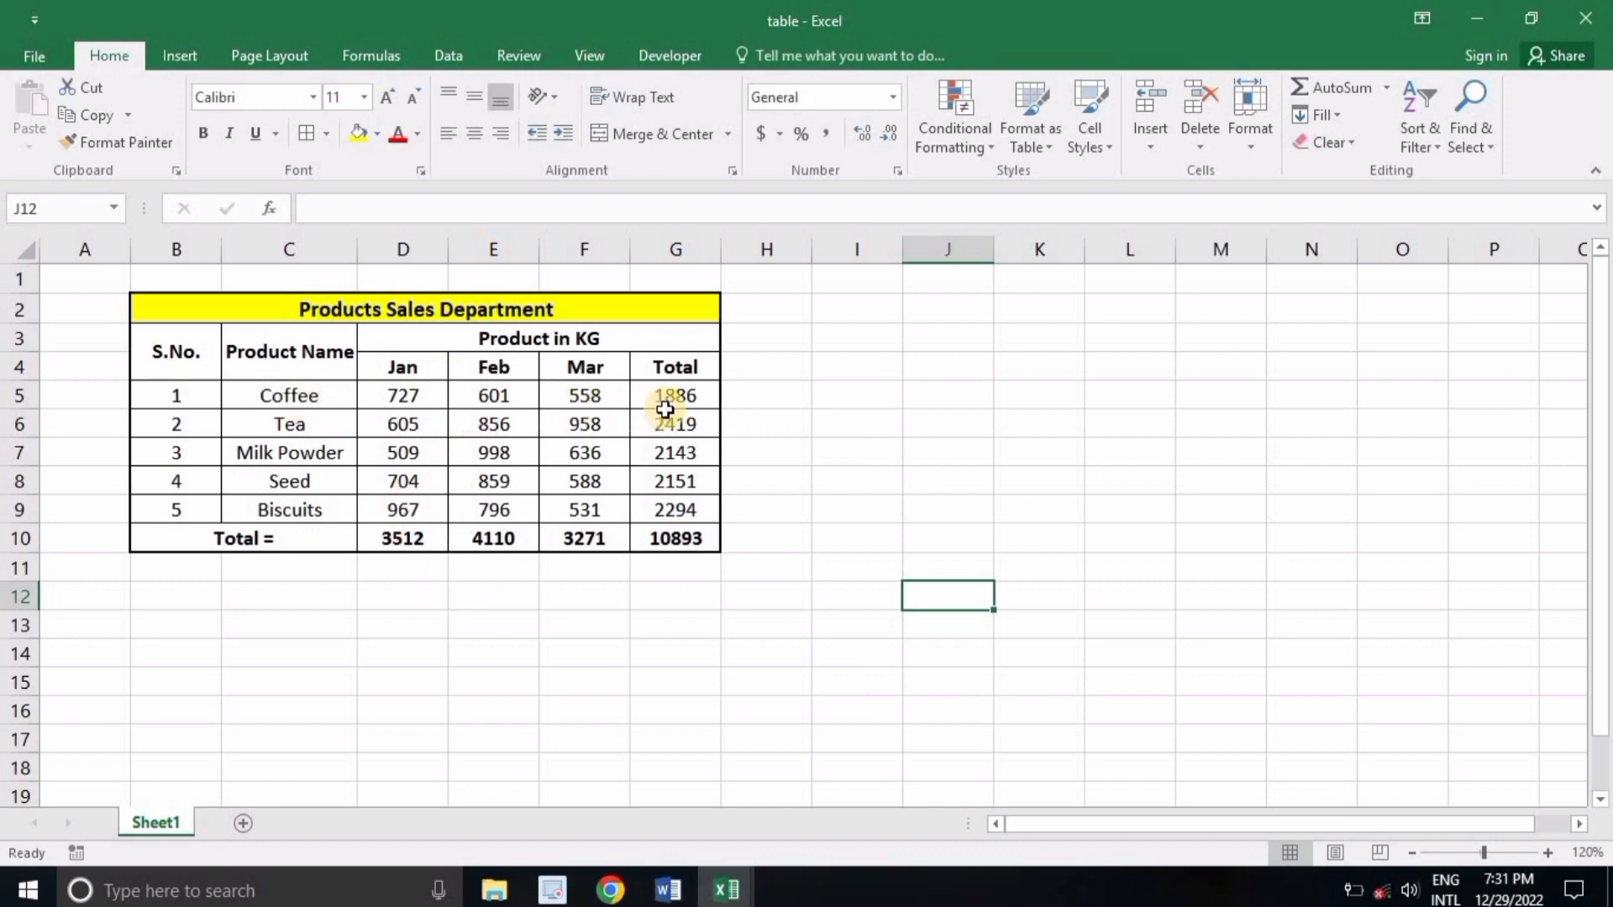
pyautogui.press('Left')
pyautogui.press('Left')
pyautogui.press('Left')
pyautogui.press('Up')
pyautogui.press('Up')
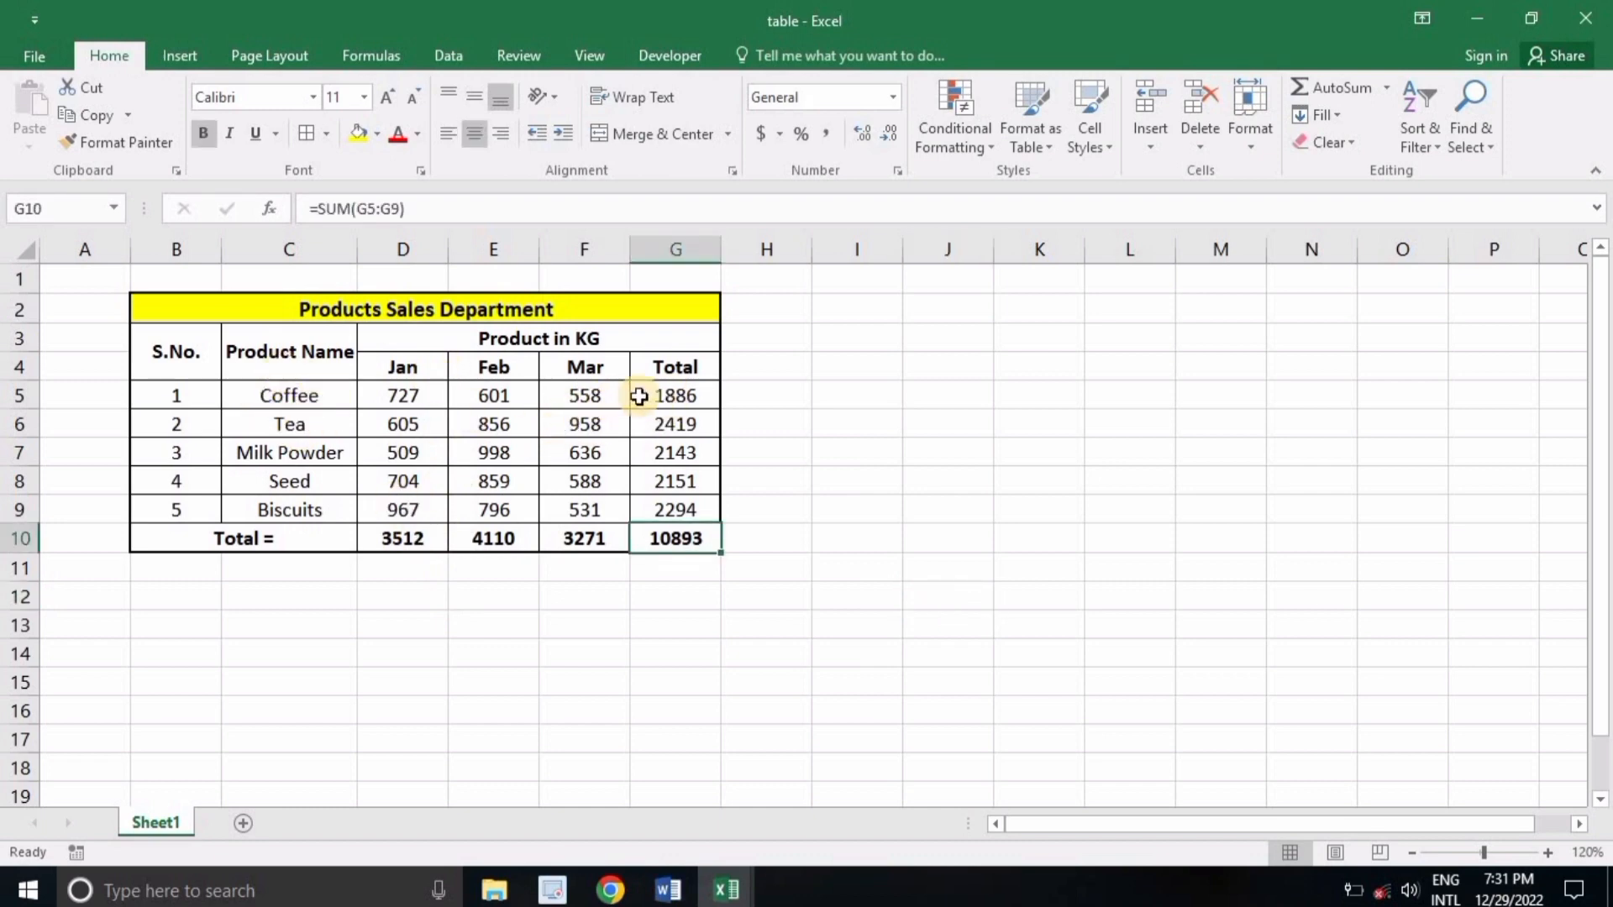
pyautogui.click(452, 570)
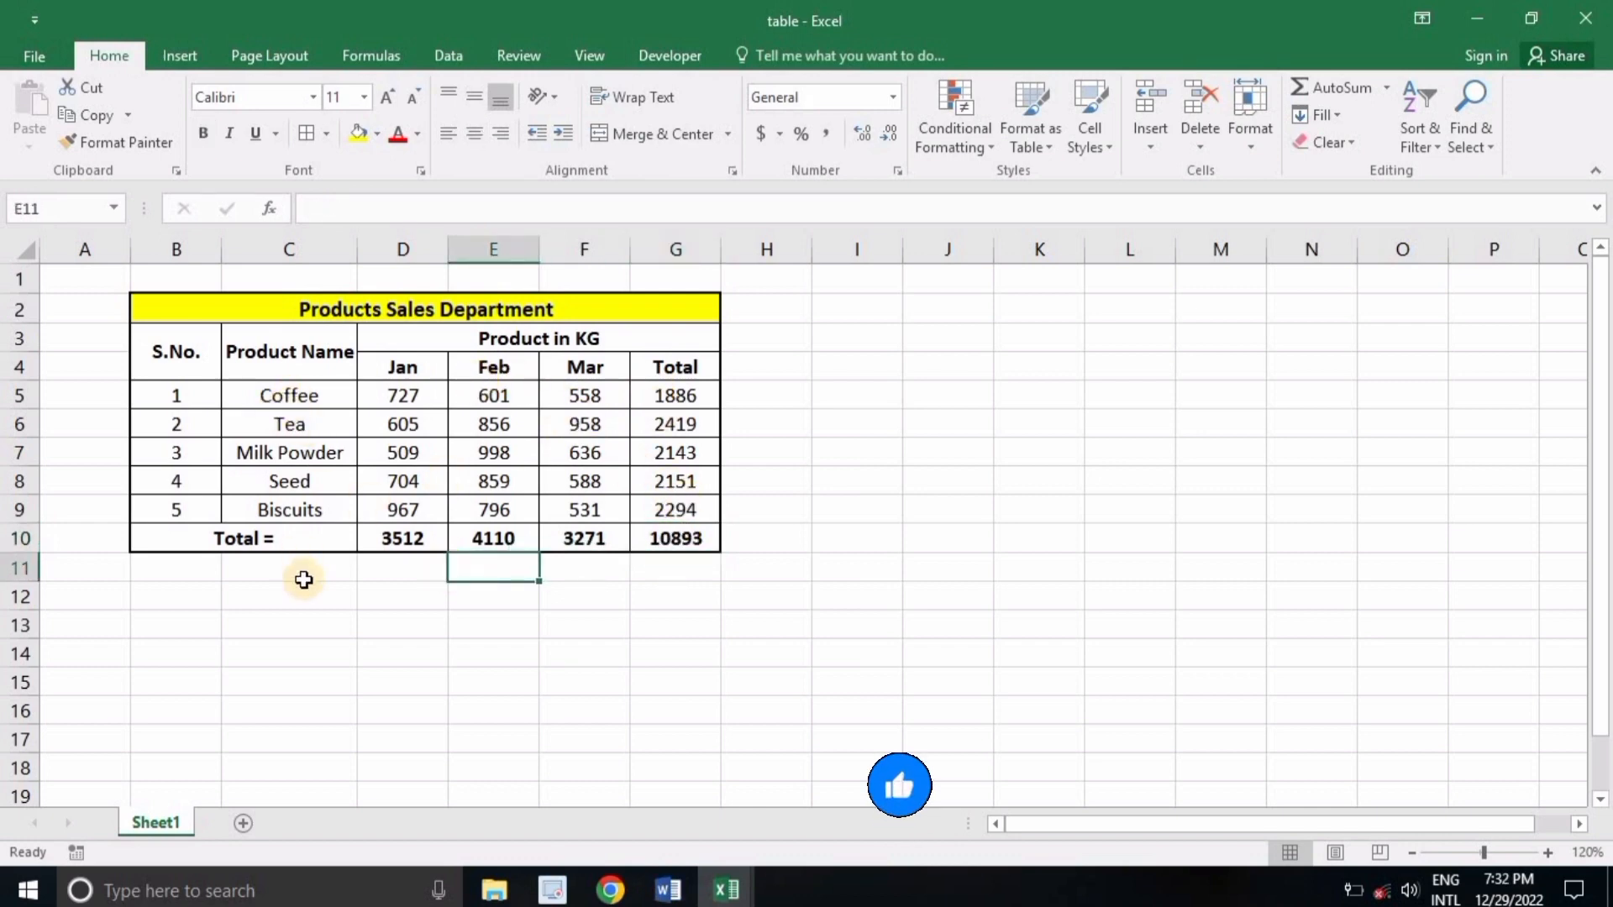